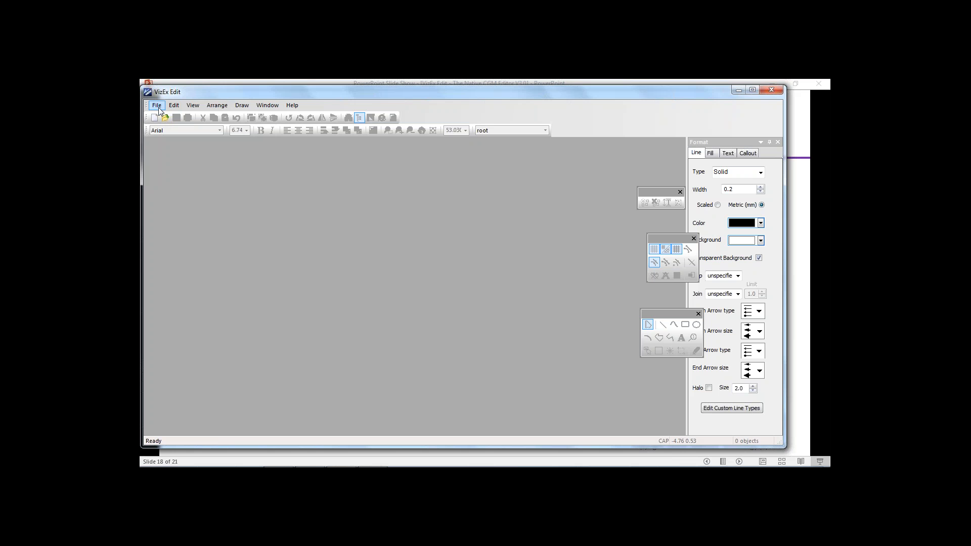
Create a new drawing and move the three floating tool palettes clear of the Format pane
click(158, 108)
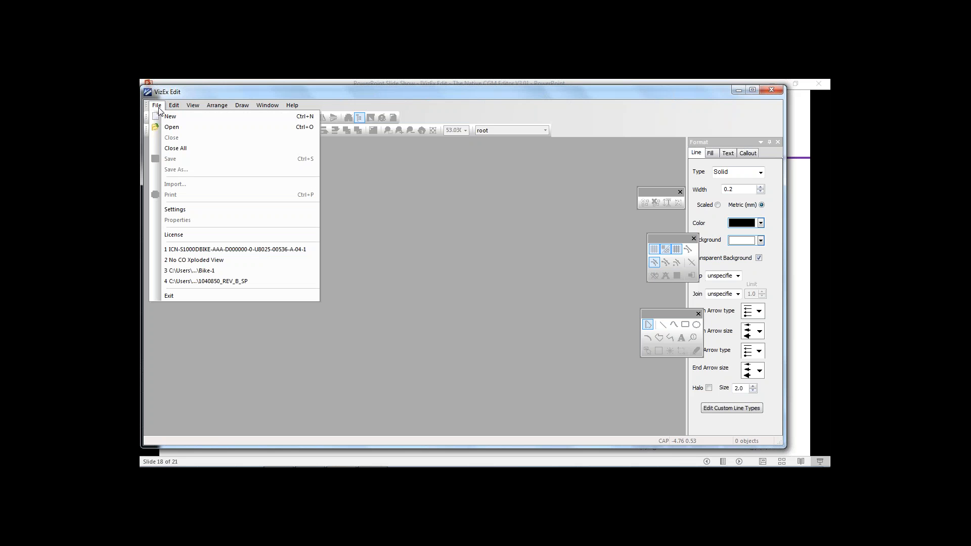
click(167, 117)
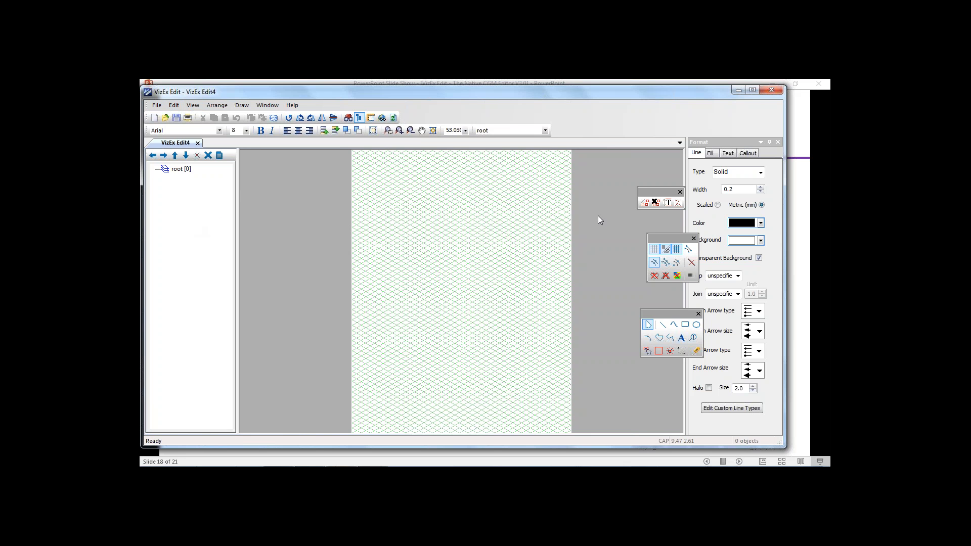
drag(652, 193, 634, 187)
drag(667, 238, 645, 232)
drag(668, 314, 642, 299)
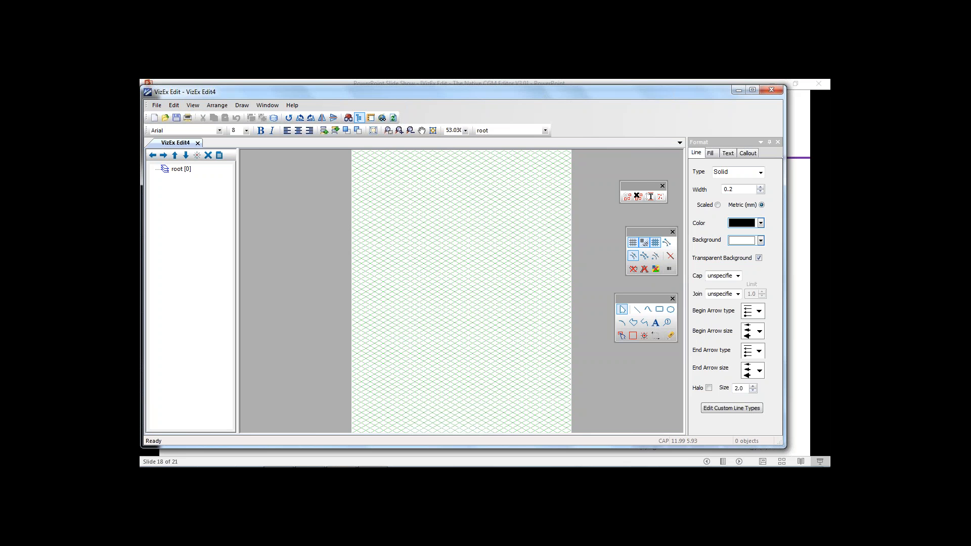
mouse_move(642, 182)
mouse_down()
mouse_move(632, 126)
mouse_move(635, 181)
mouse_move(636, 171)
mouse_up()
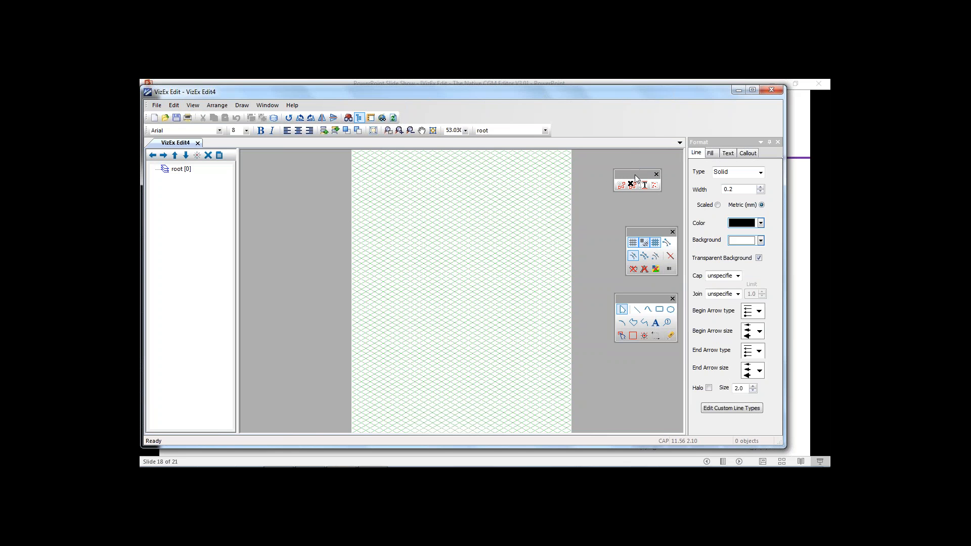
drag(656, 232, 647, 219)
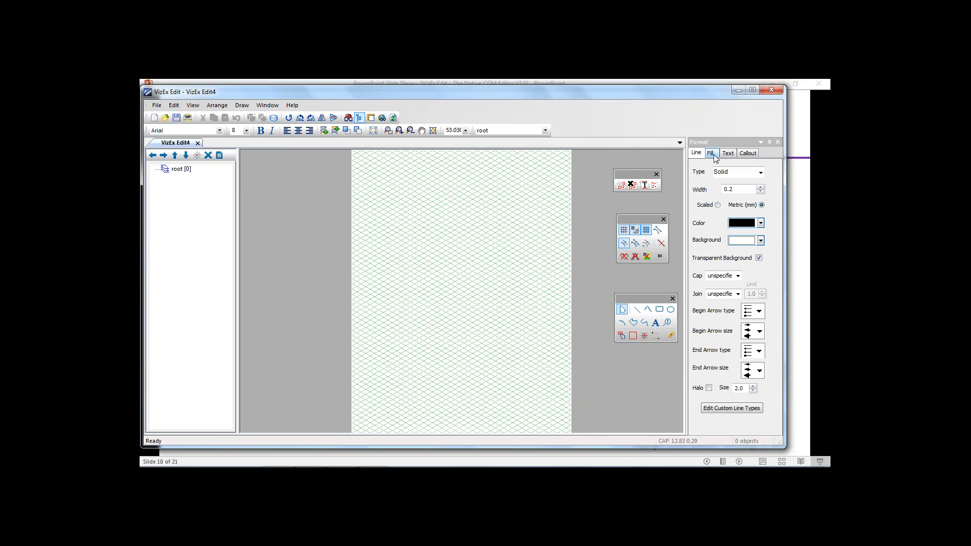
Review the Format pane's callout and text settings, then auto-hide the pane and pin it back open
click(747, 153)
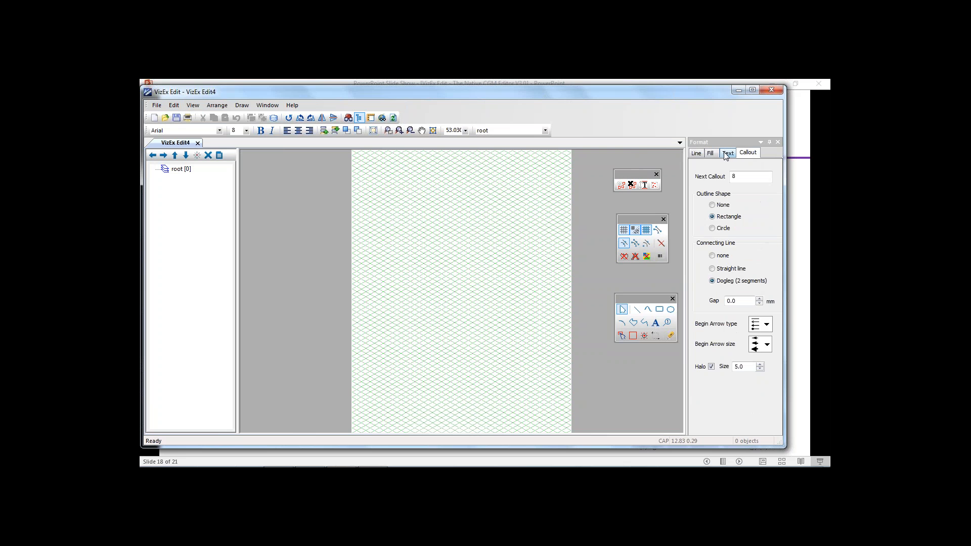
click(727, 153)
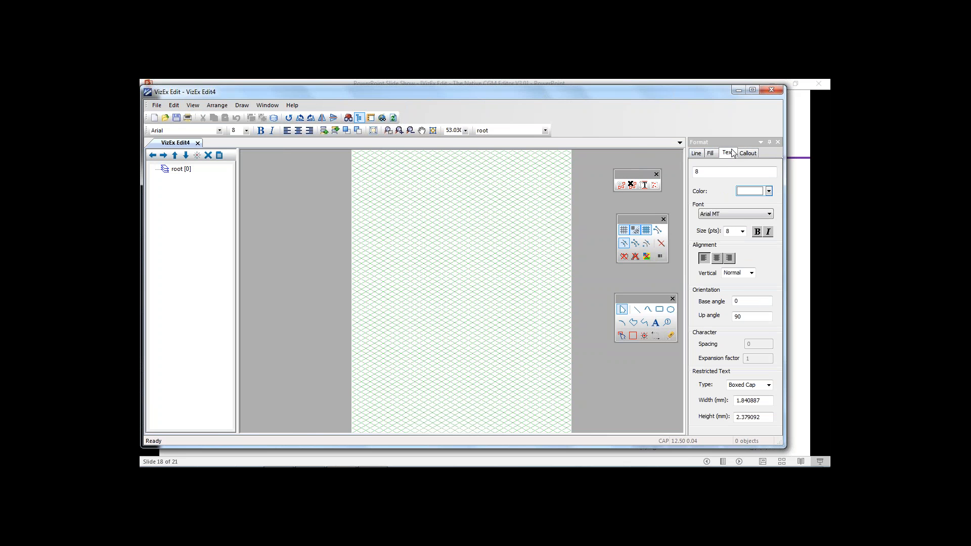
click(769, 144)
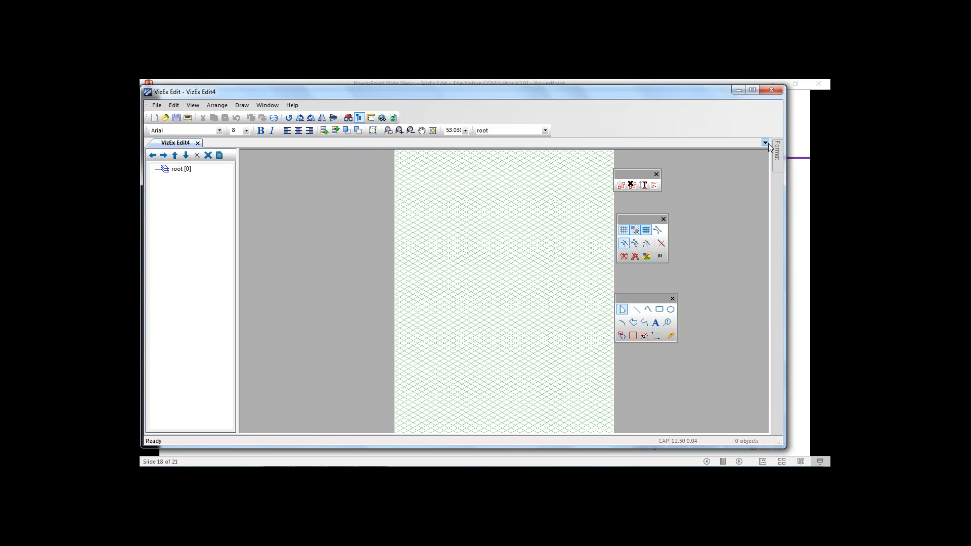
mouse_move(777, 152)
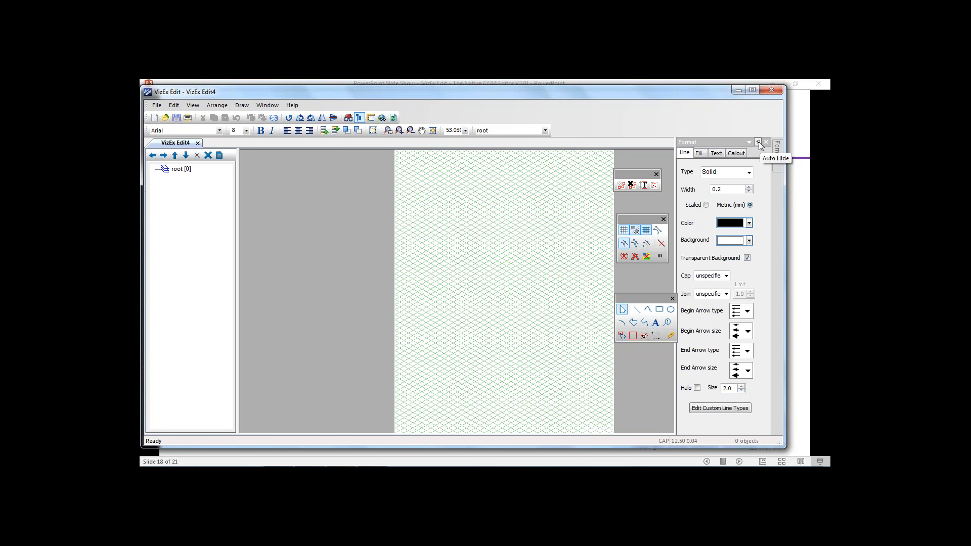
click(759, 144)
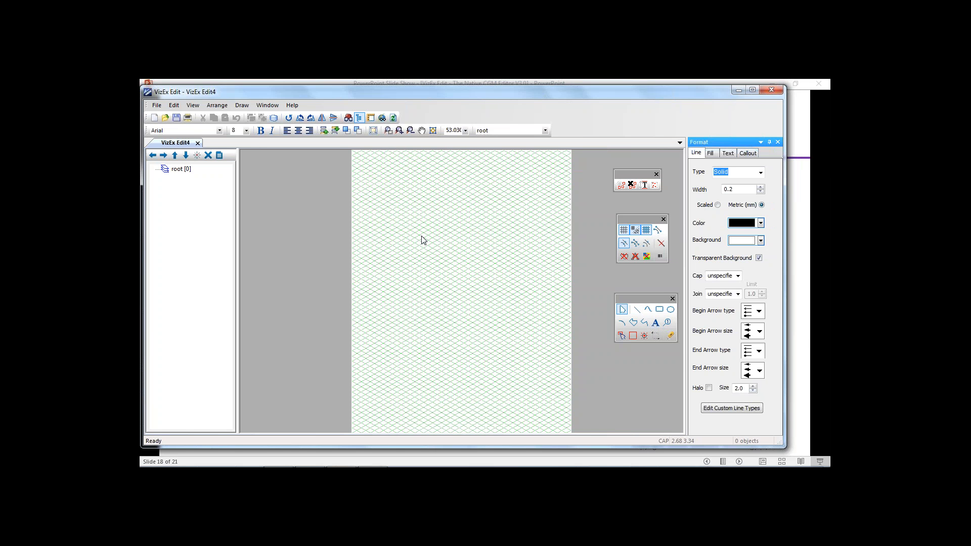
Open the bicycle illustration ICN-S1000DBIKE-AAA-D000000-0-U8025-00536-A-04-1 from the VizExEdit Demo folder
click(157, 106)
click(170, 126)
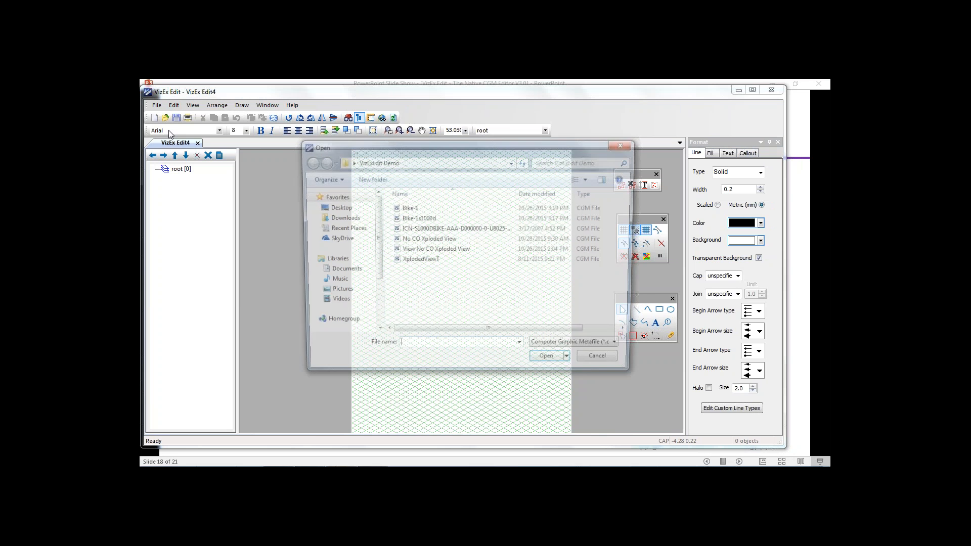
click(429, 231)
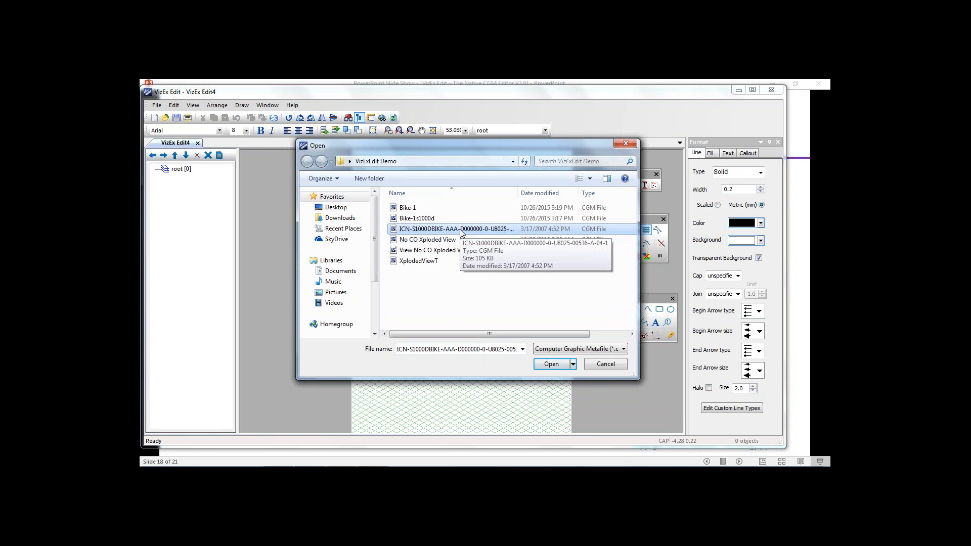
click(553, 364)
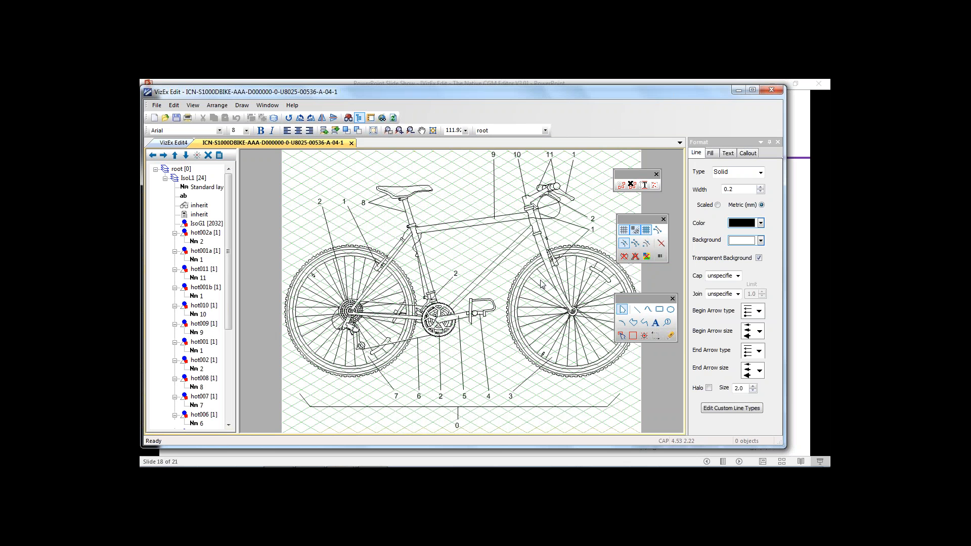
Hide the grid behind the bicycle illustration and widen the object tree pane
click(624, 231)
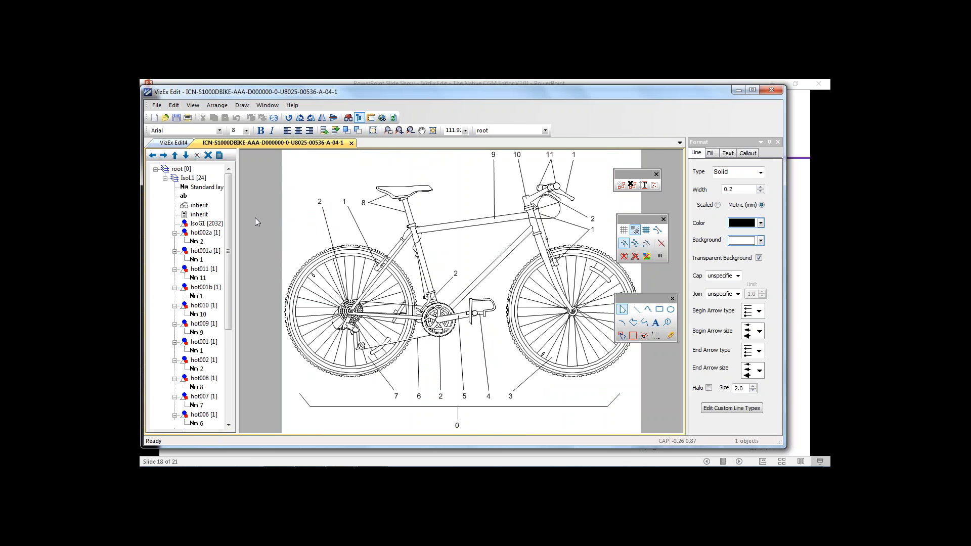
drag(239, 219, 255, 223)
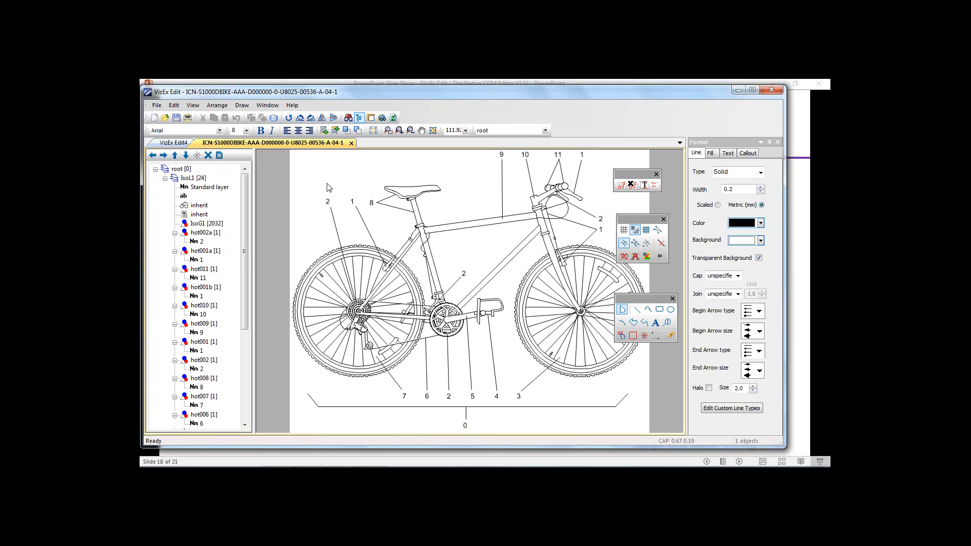
Examine the illustration's file properties, including its page size and metafile description, and close them without changes
click(157, 105)
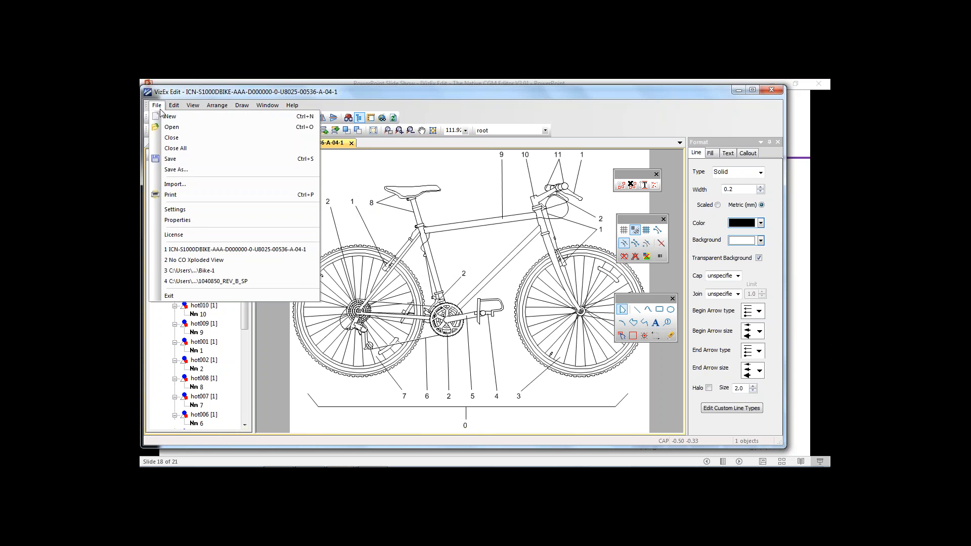
click(178, 221)
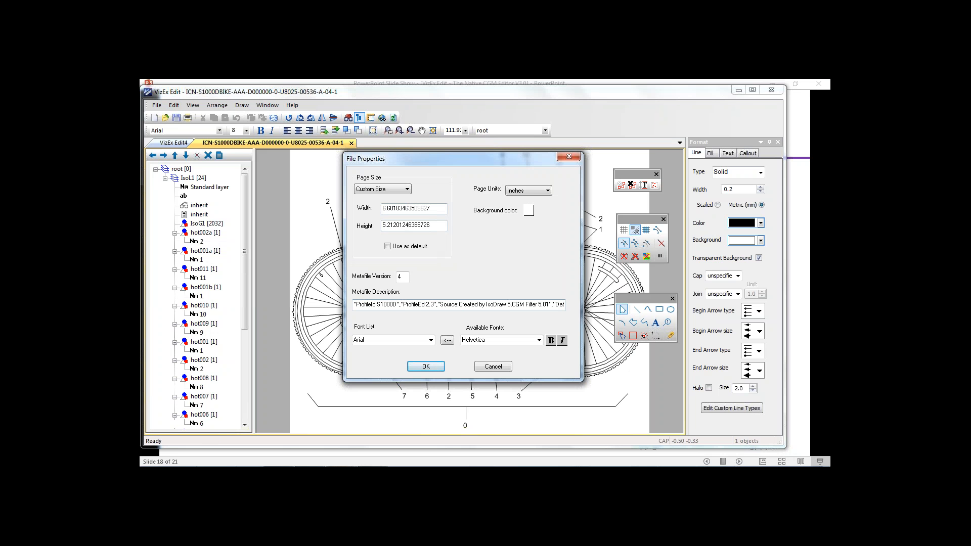
drag(485, 305, 512, 305)
click(493, 367)
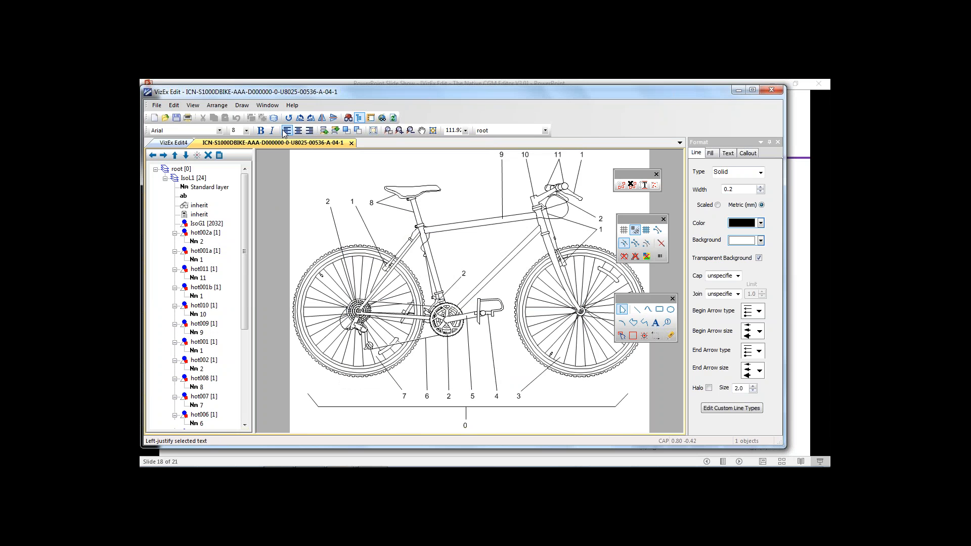
Show the hotspots on the bicycle illustration, then hide them again
click(349, 118)
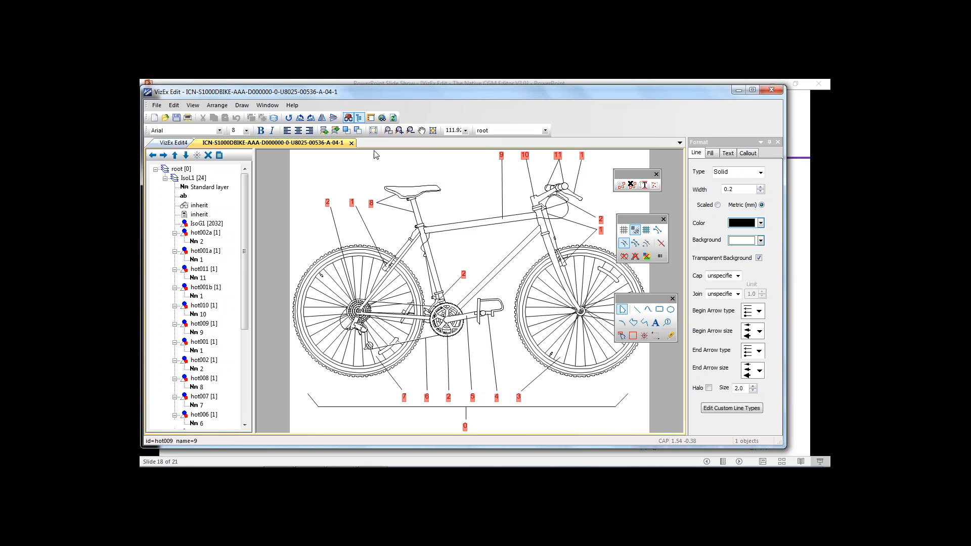
click(349, 118)
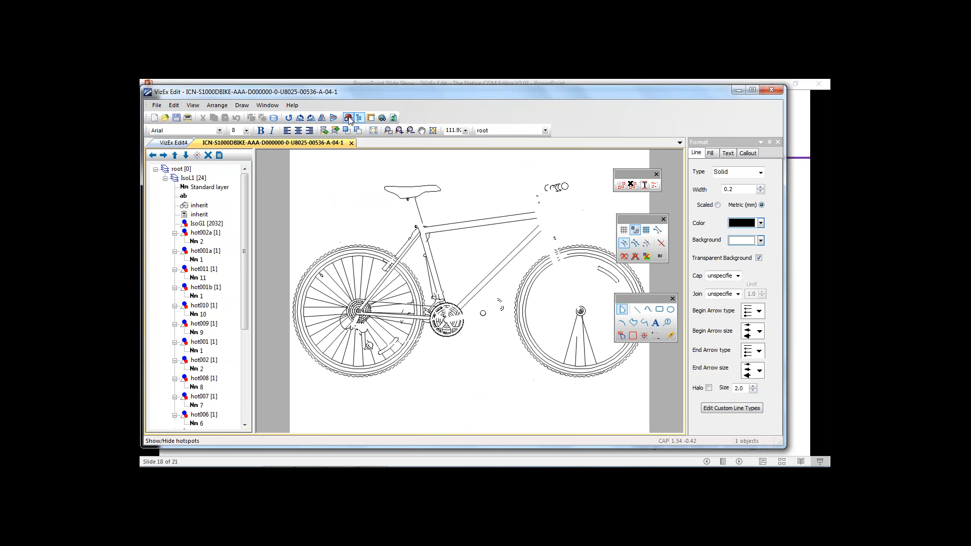
Try moving the seat post's two edge lines away from their positions, and undo the moves
click(388, 131)
drag(353, 165, 497, 267)
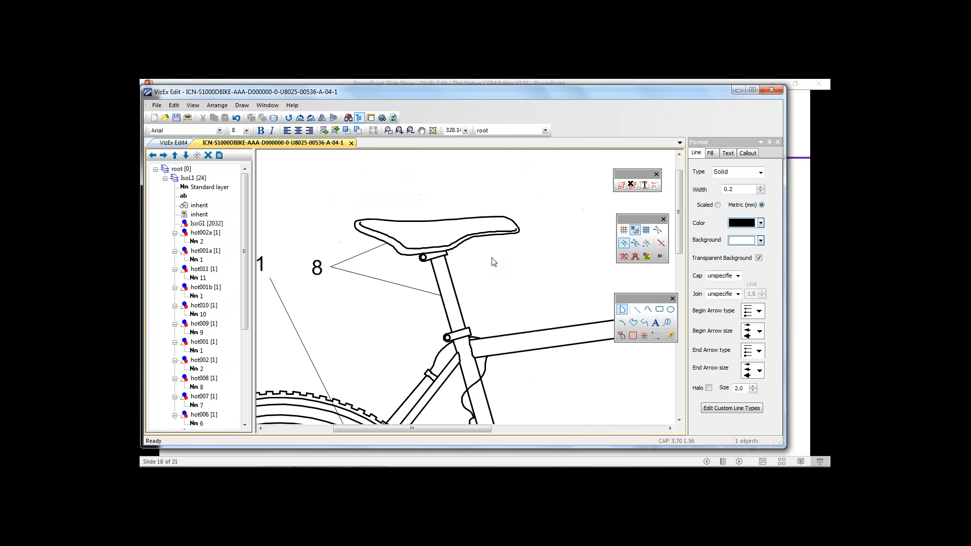
click(452, 287)
drag(451, 287, 510, 269)
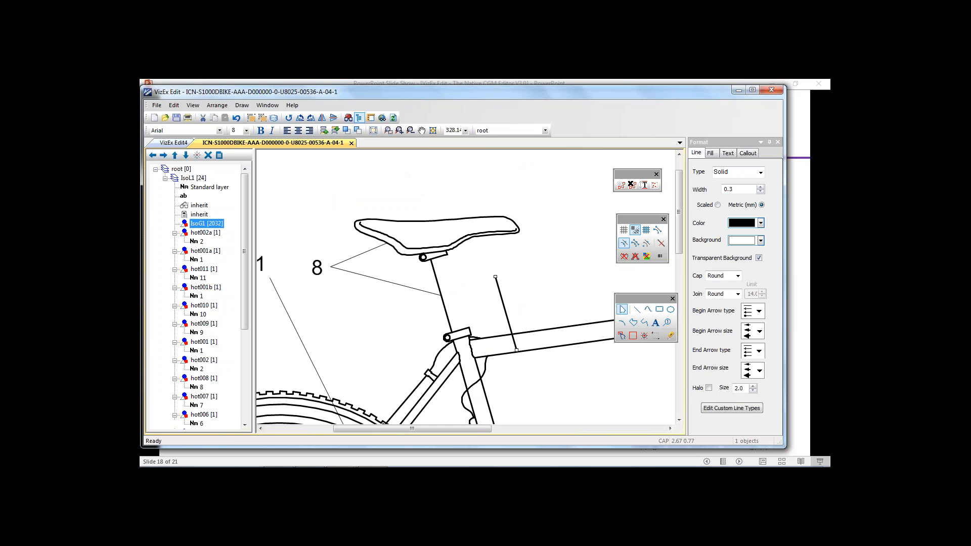
key(ctrl+z)
mouse_move(446, 305)
mouse_down()
mouse_move(457, 292)
mouse_move(461, 299)
mouse_up()
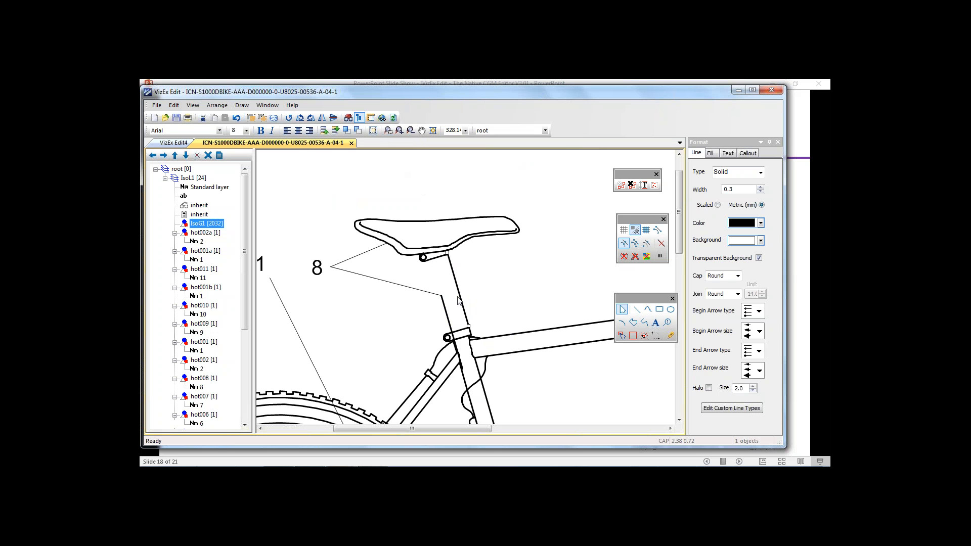
key(ctrl+z)
key(ctrl+z)
key(ctrl+z)
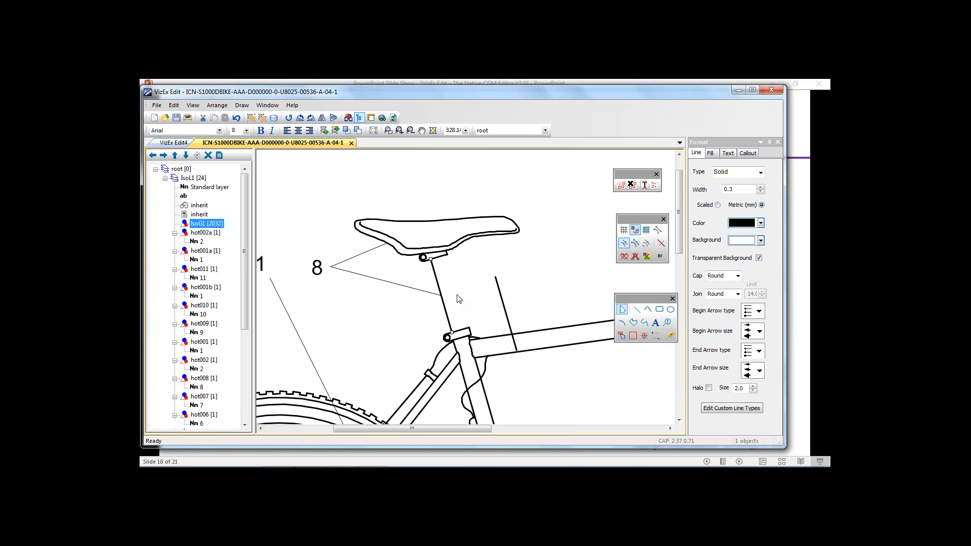
click(494, 285)
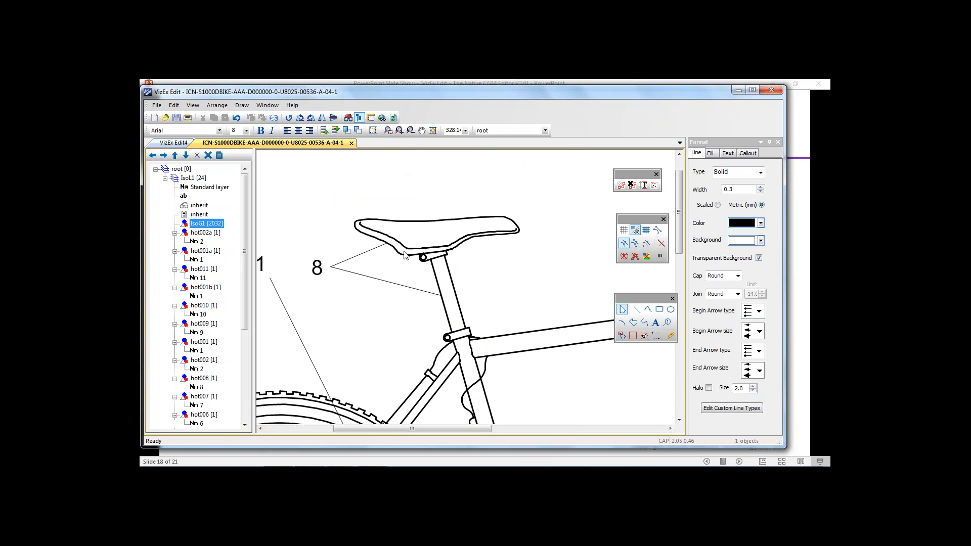
Select the saddle's outlines to examine their points, and clear the selection
click(409, 222)
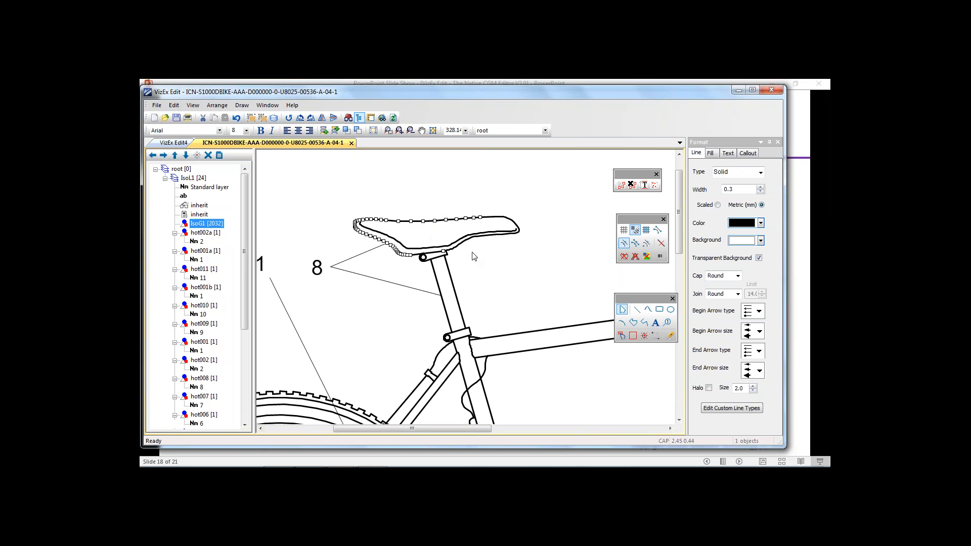
click(492, 279)
click(428, 226)
click(494, 264)
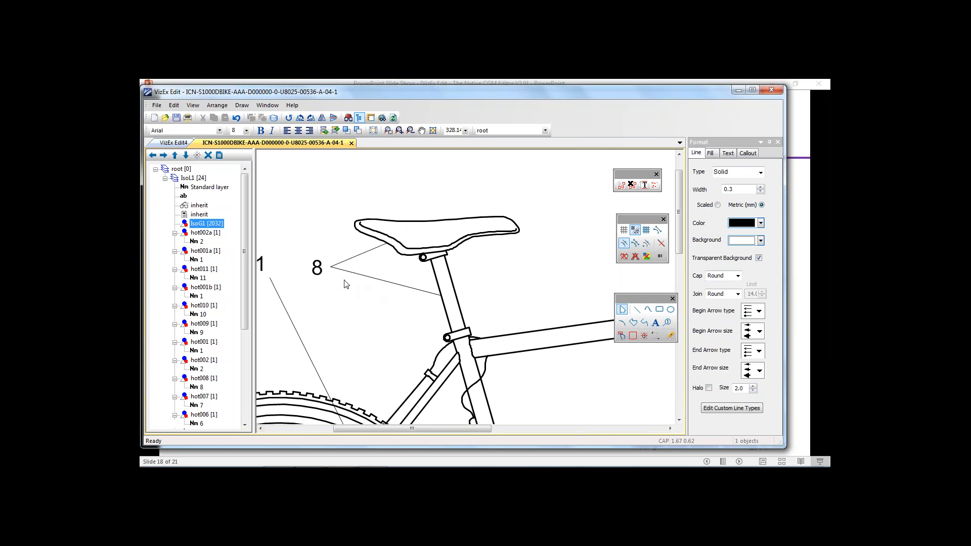
Modify the hotspot of callout 8 (hot008) to have the screentip Saddle, and check its entry in the object tree
click(320, 273)
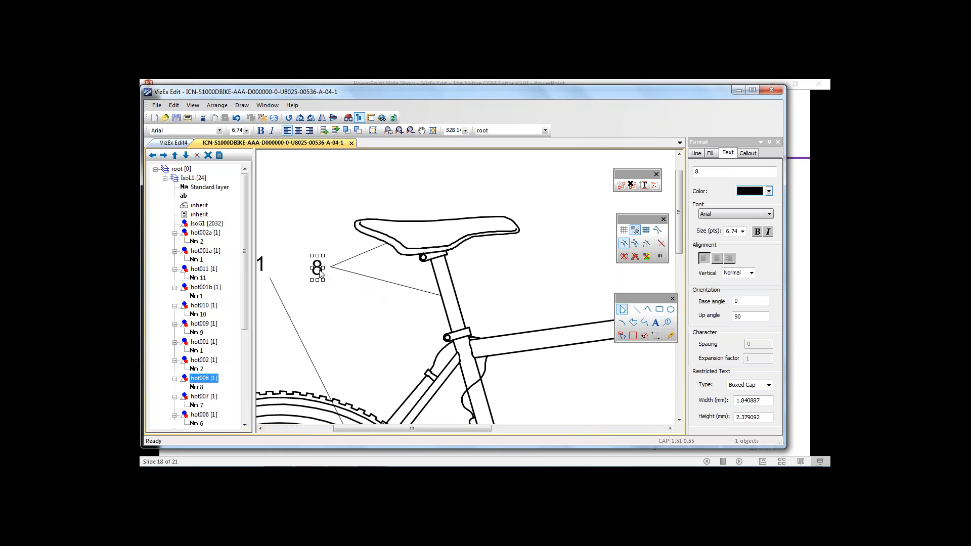
right_click(205, 383)
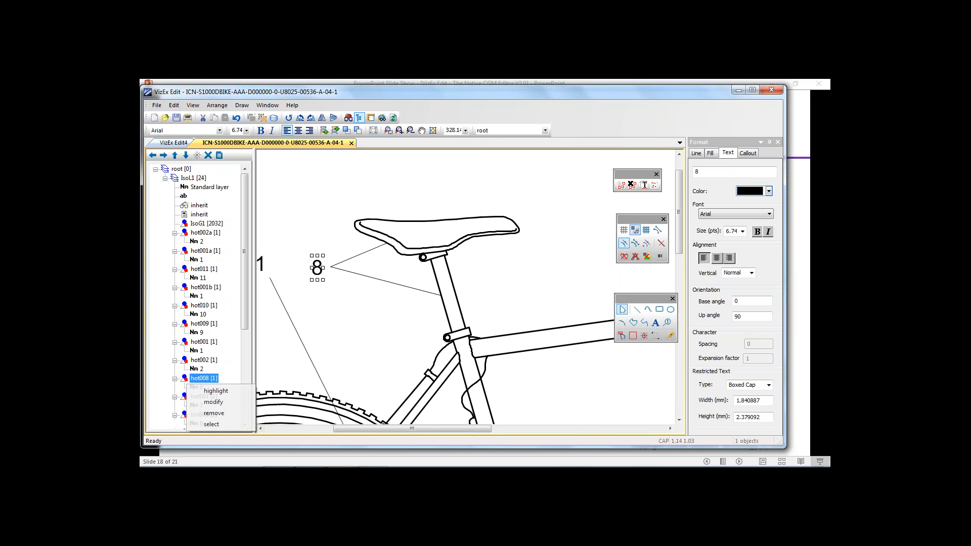
click(221, 403)
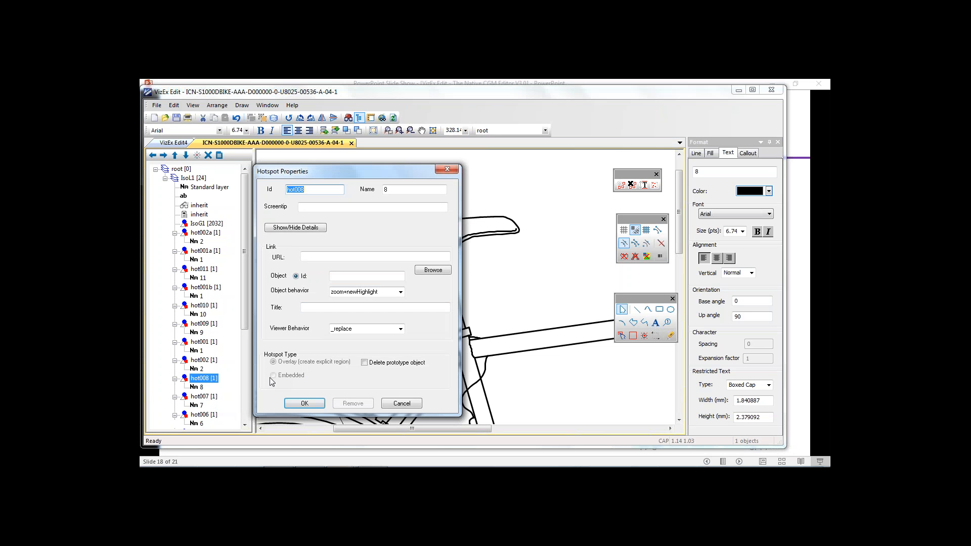
drag(344, 171, 490, 163)
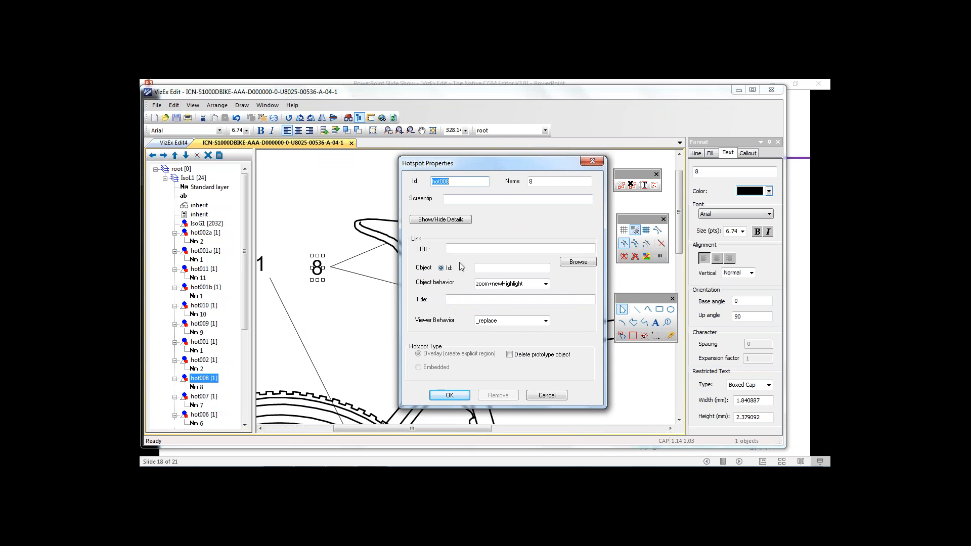
click(464, 198)
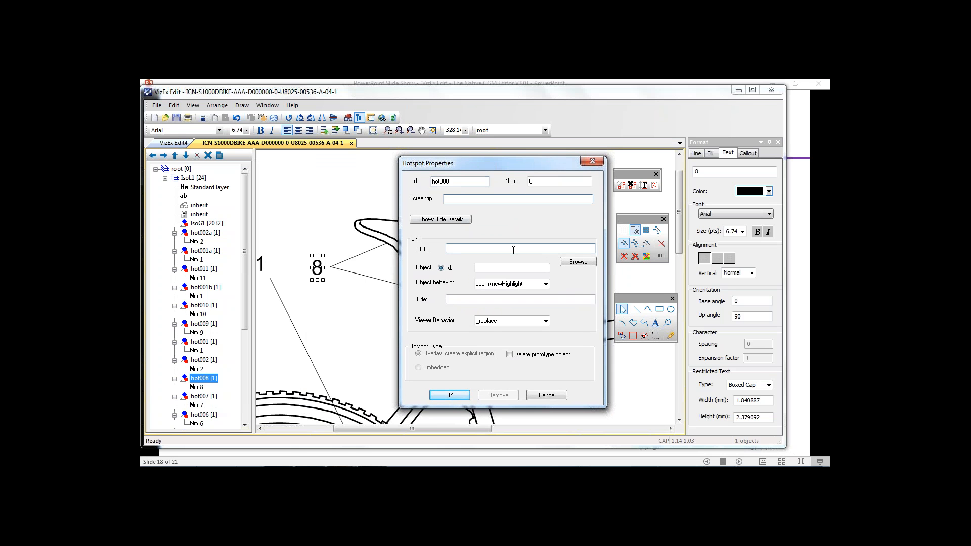
text(Saddle)
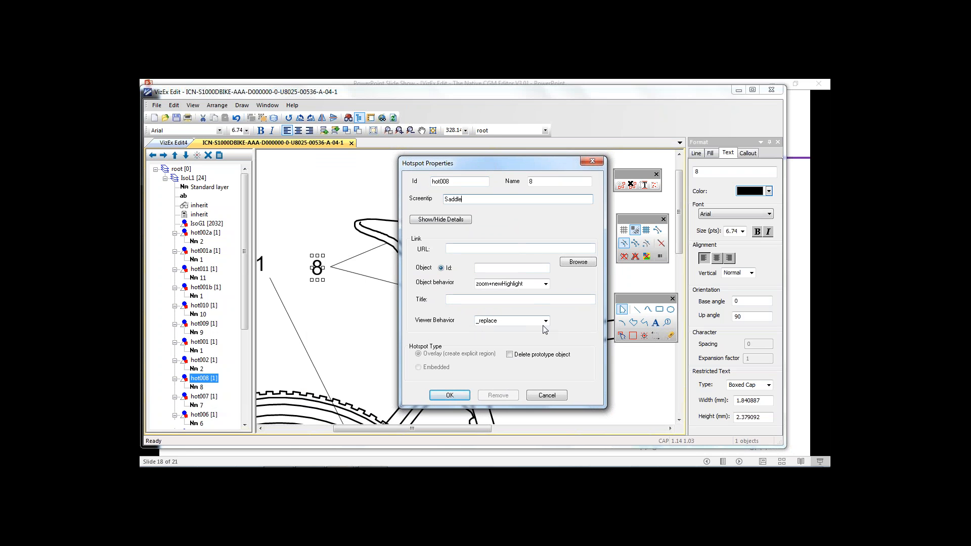
click(454, 396)
drag(245, 326, 245, 342)
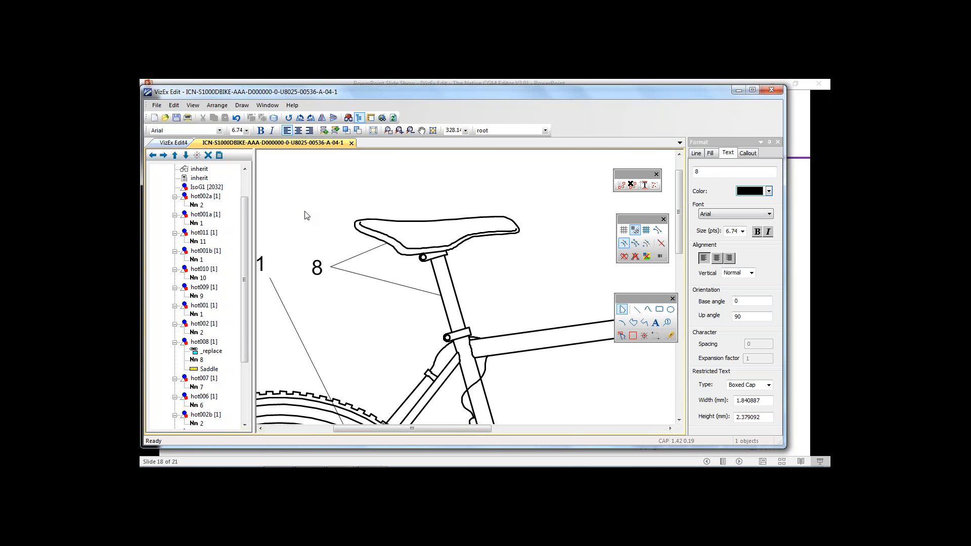
Open the AutoCAD drawing 1013224_REV_0.DWG from the VizExEdit Demo folder, filtering the files to AutoCAD types
click(158, 107)
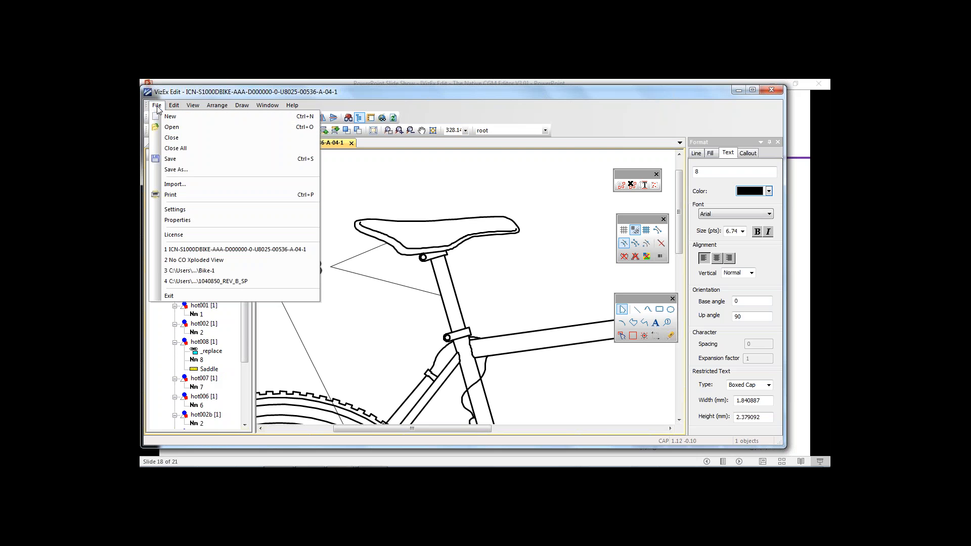
click(167, 127)
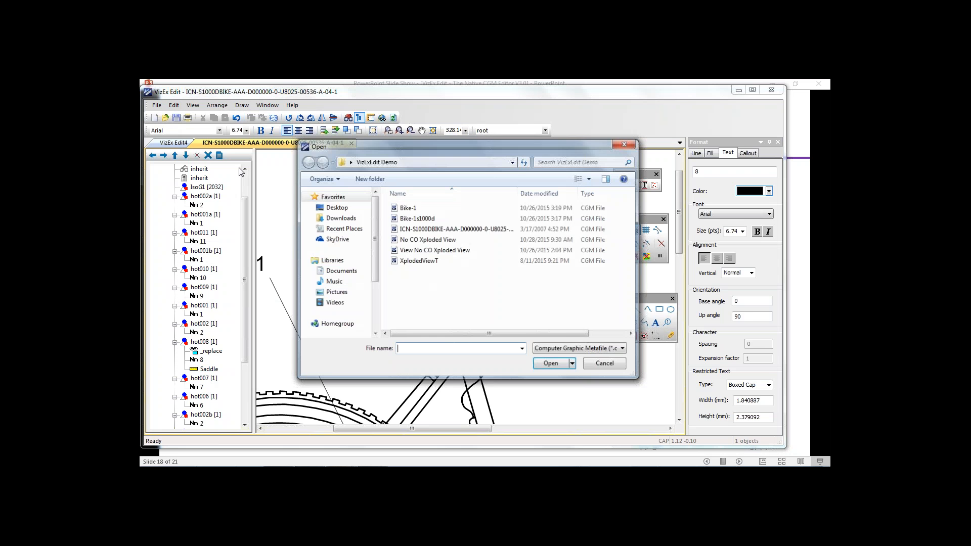
click(613, 349)
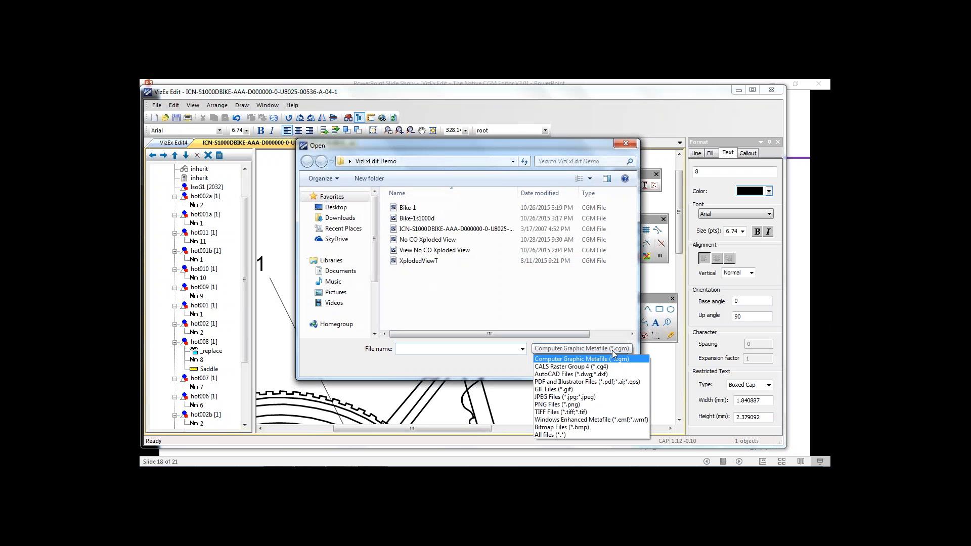
click(583, 375)
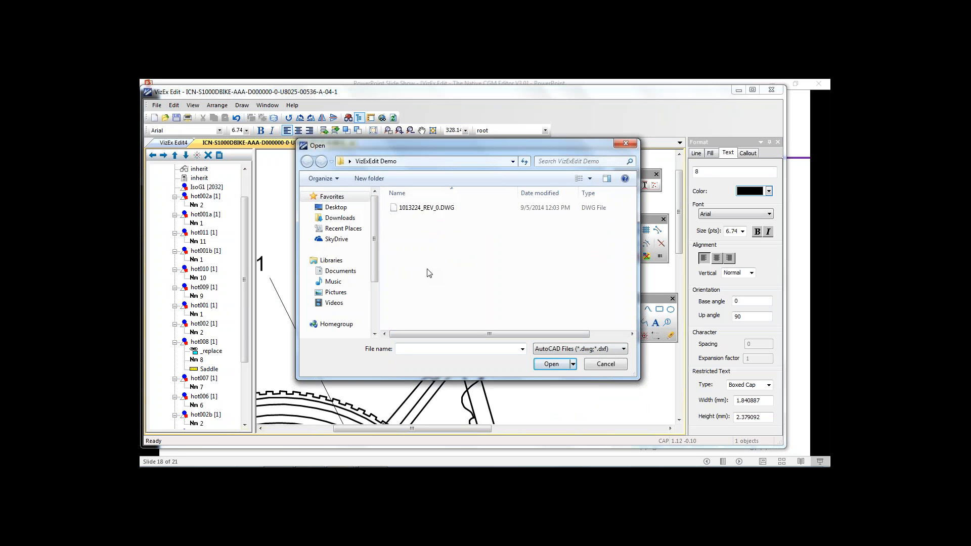
click(439, 208)
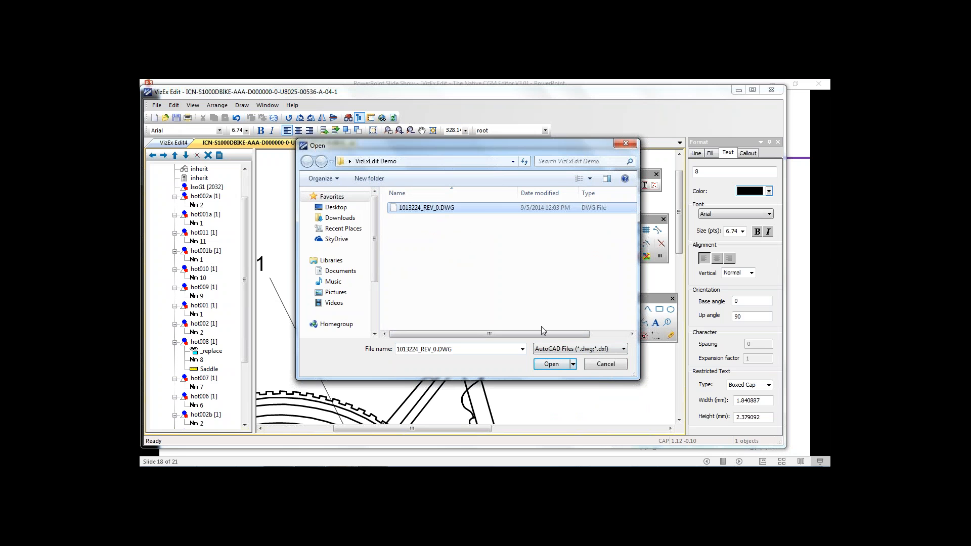
click(554, 365)
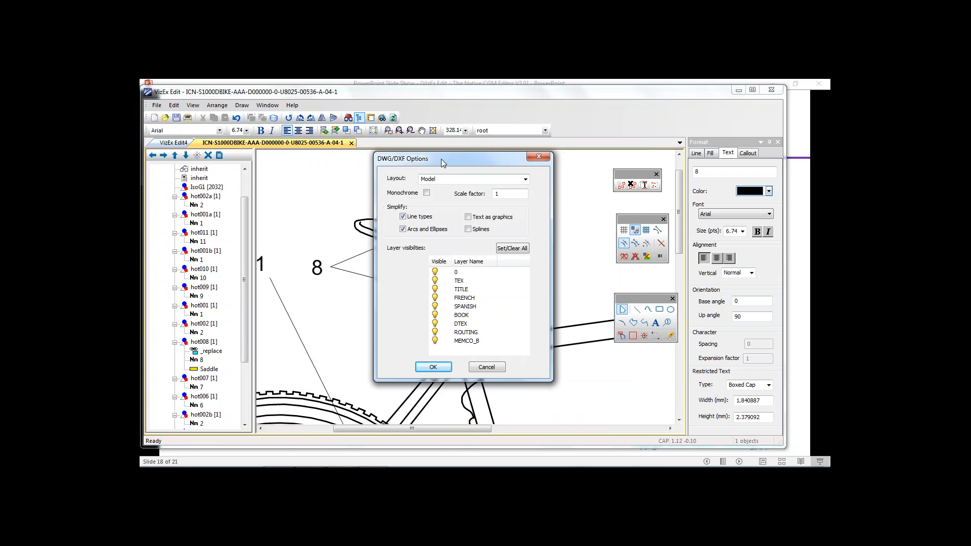
Import the drawing's Model layout with simplification of line types and of arcs and ellipses disabled, and close the resulting drawing
drag(441, 159, 428, 169)
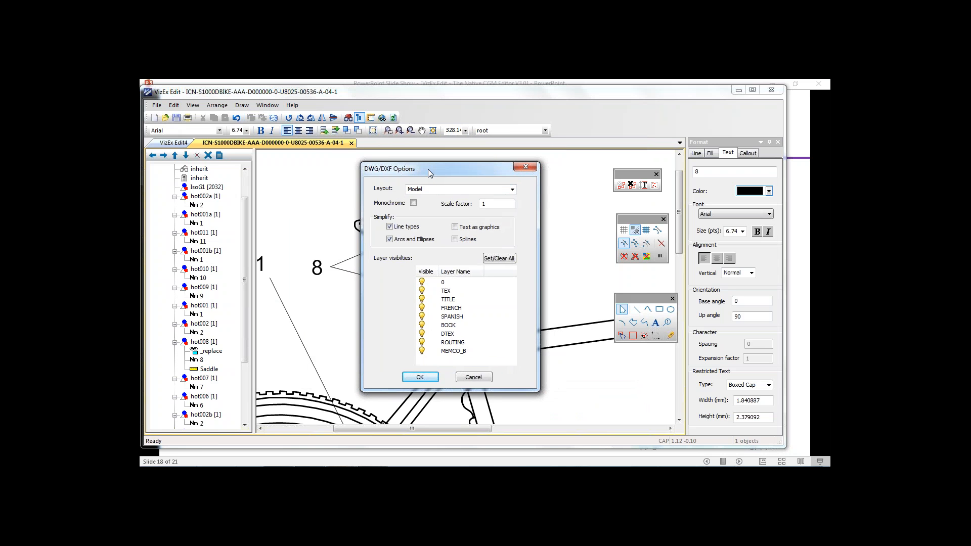
click(390, 226)
click(390, 240)
click(421, 378)
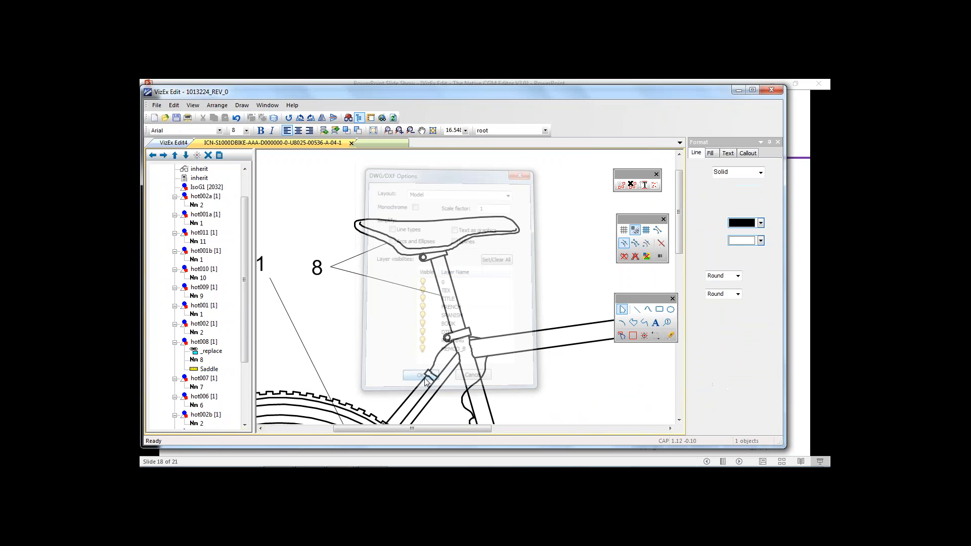
click(624, 230)
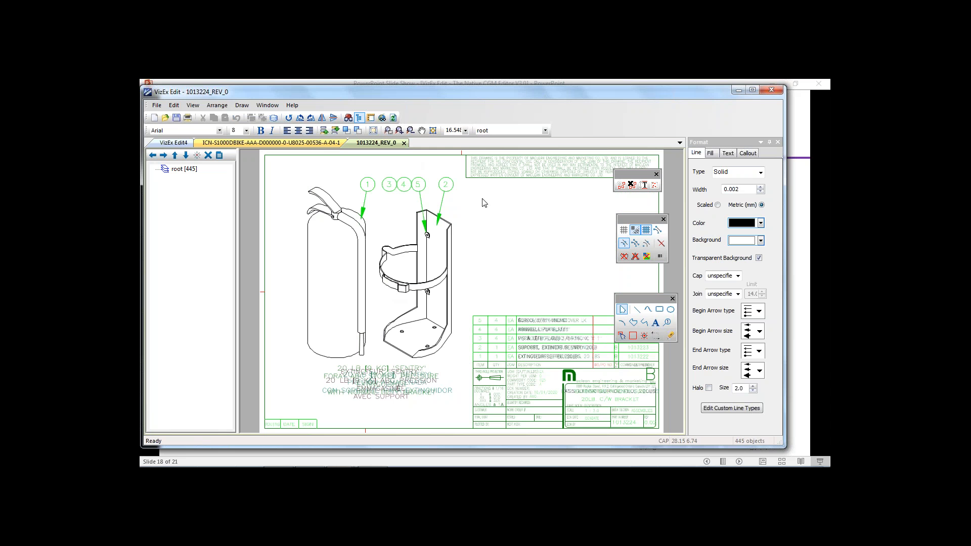
click(404, 143)
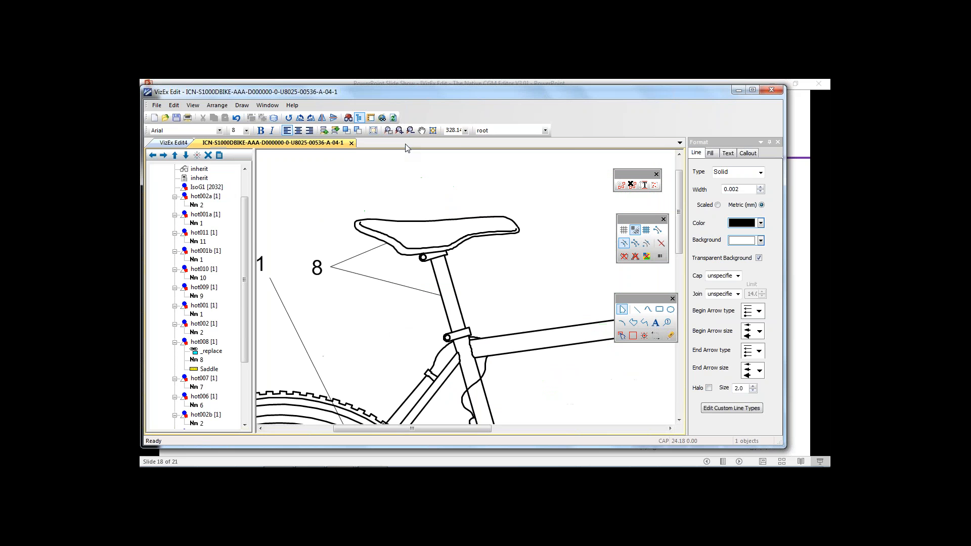
Reopen 1013224_REV_0.DWG with the import options Monochrome and simplification of line types and of arcs and ellipses enabled
click(161, 108)
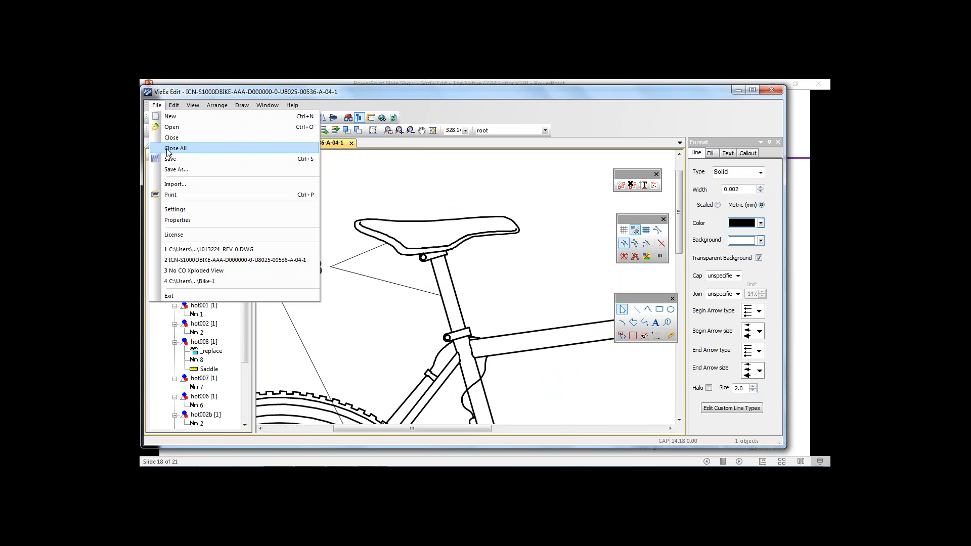
click(175, 129)
click(426, 208)
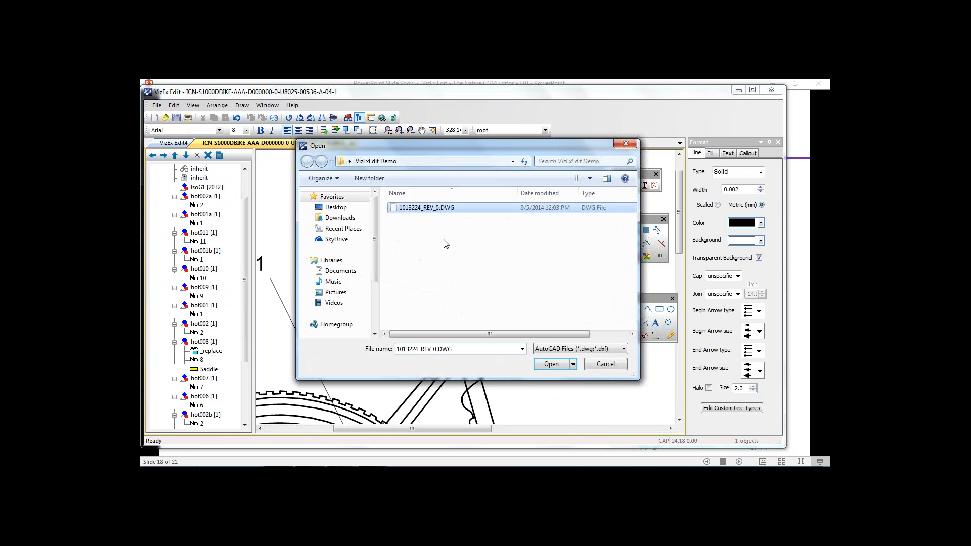
click(552, 364)
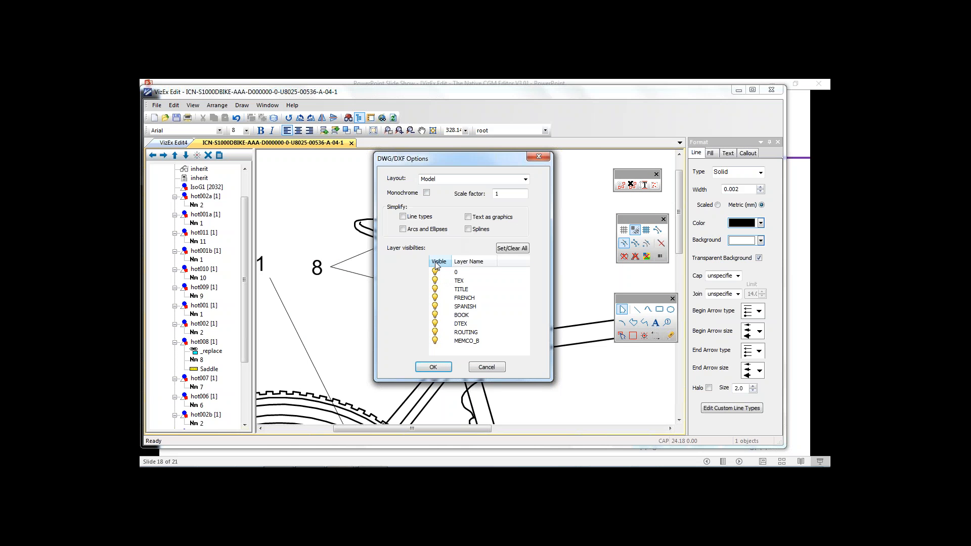
click(427, 193)
click(403, 217)
Hide the layers TEX, TITLE, FRENCH, SPANISH, BOOK, ROUTING and MEMCO_B, and import the drawing
click(436, 281)
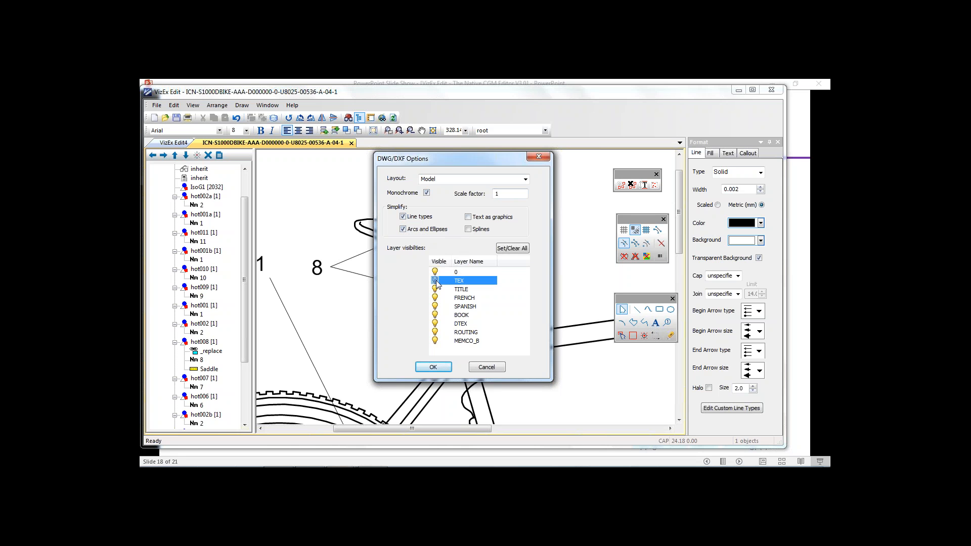
click(436, 290)
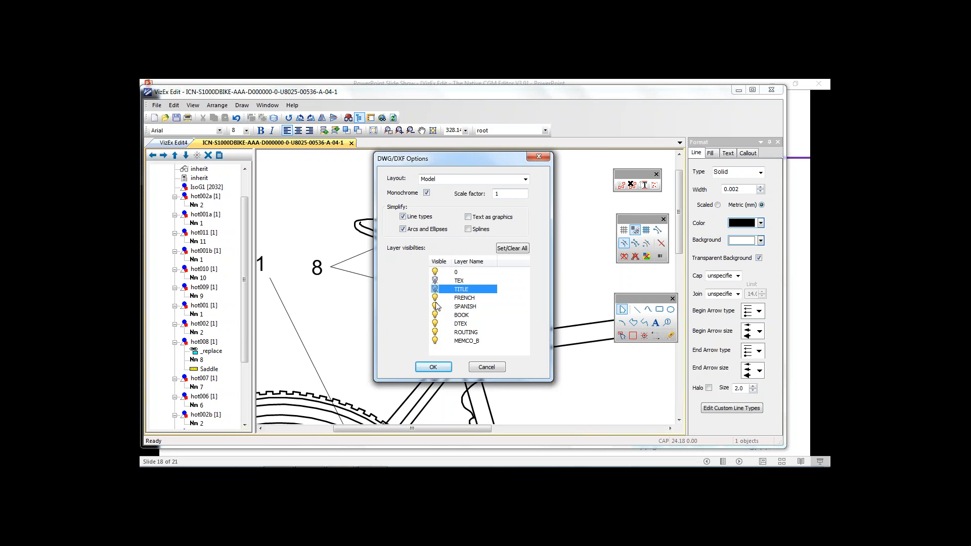
click(436, 298)
click(436, 307)
click(435, 317)
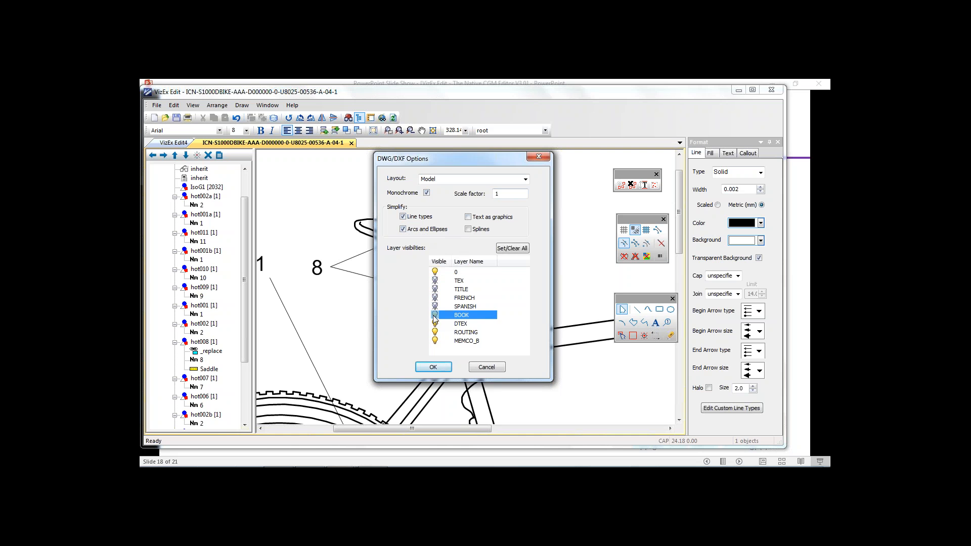
click(436, 332)
click(435, 342)
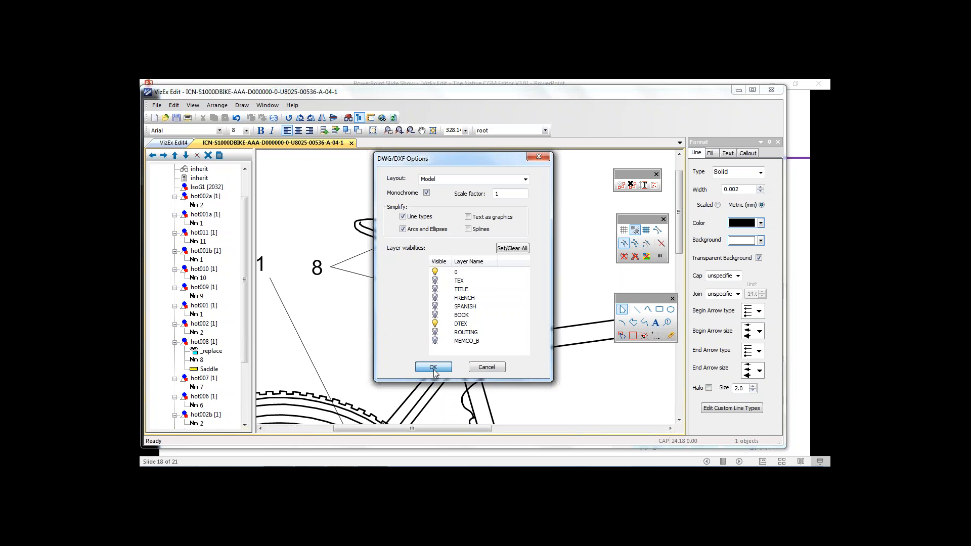
click(434, 368)
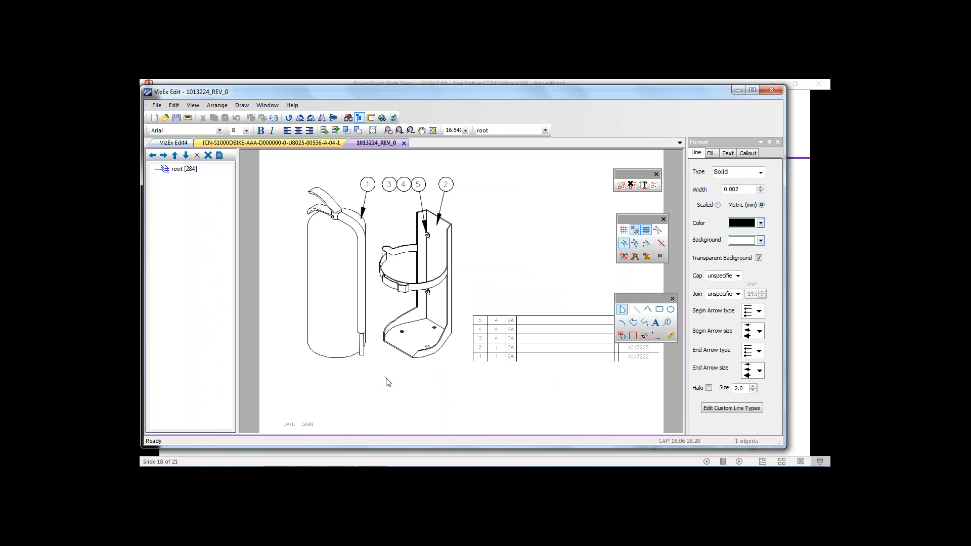
Delete the parts list table and the leftover DATE and SIGN texts from the imported drawing
drag(641, 302, 639, 268)
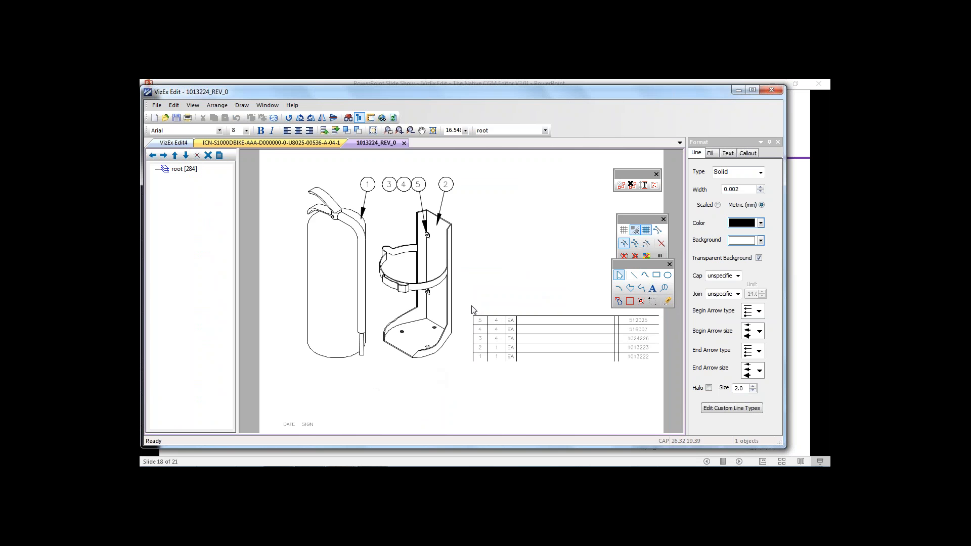
mouse_move(474, 310)
mouse_down()
mouse_move(549, 369)
mouse_move(666, 384)
mouse_up()
key(Delete)
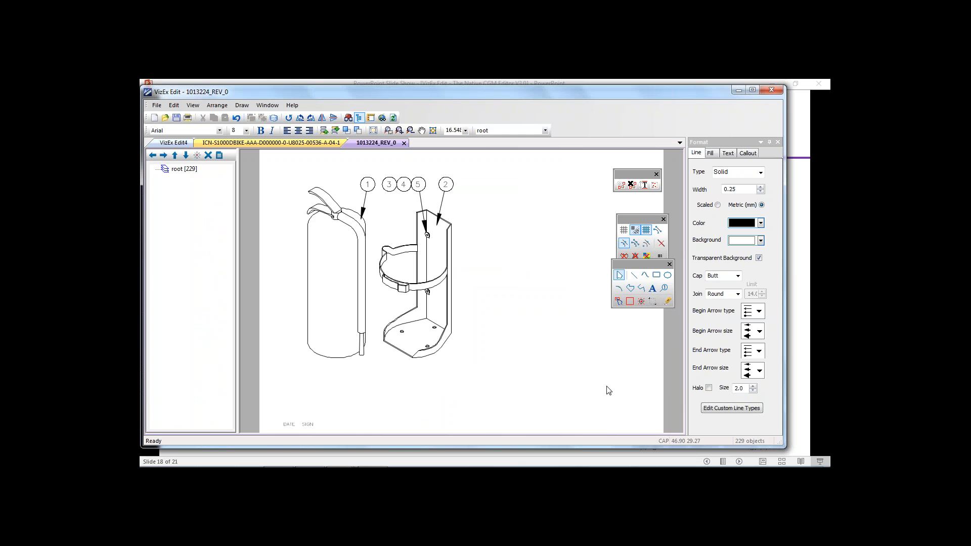
click(270, 434)
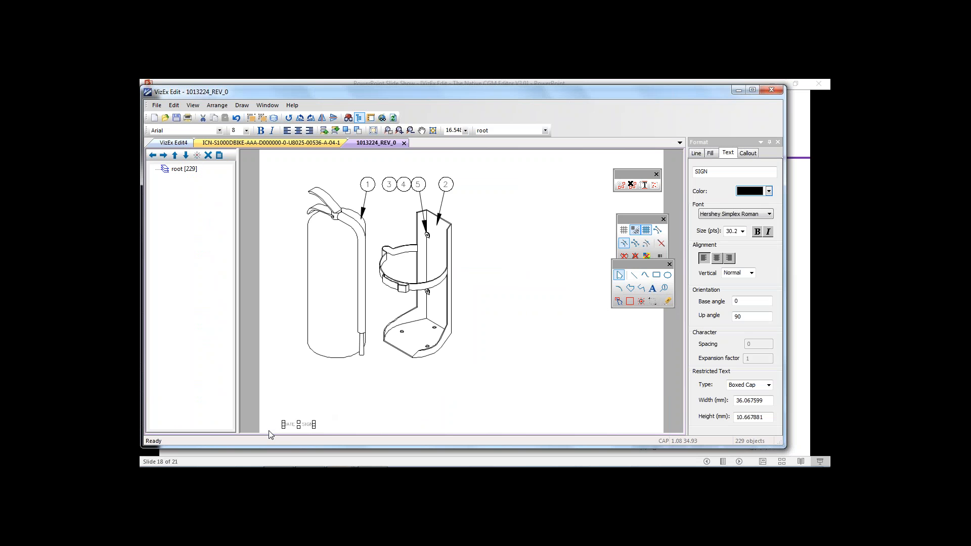
key(Delete)
Select the numbers inside the callout balloons above the extinguisher and bracket to examine their text properties, and clear the selection
click(388, 131)
drag(312, 159, 503, 266)
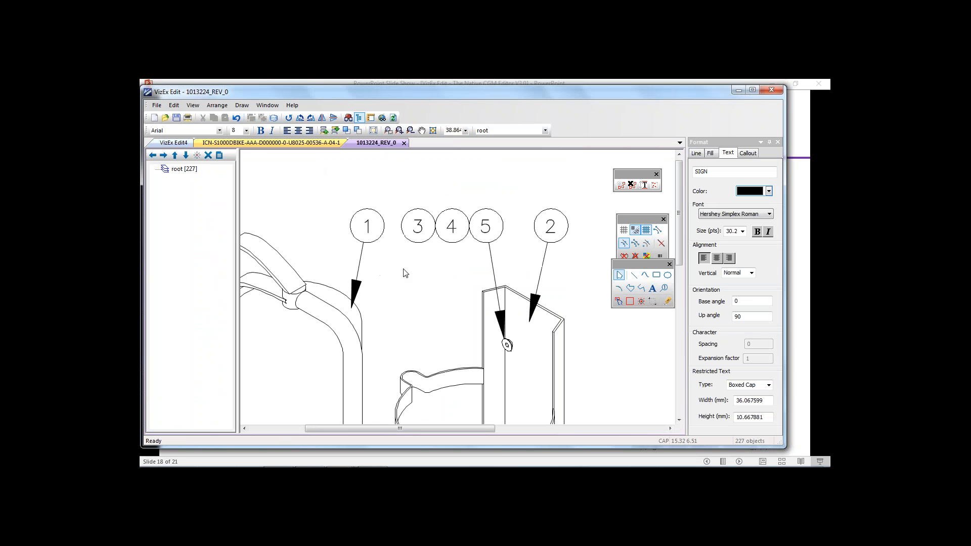
click(369, 231)
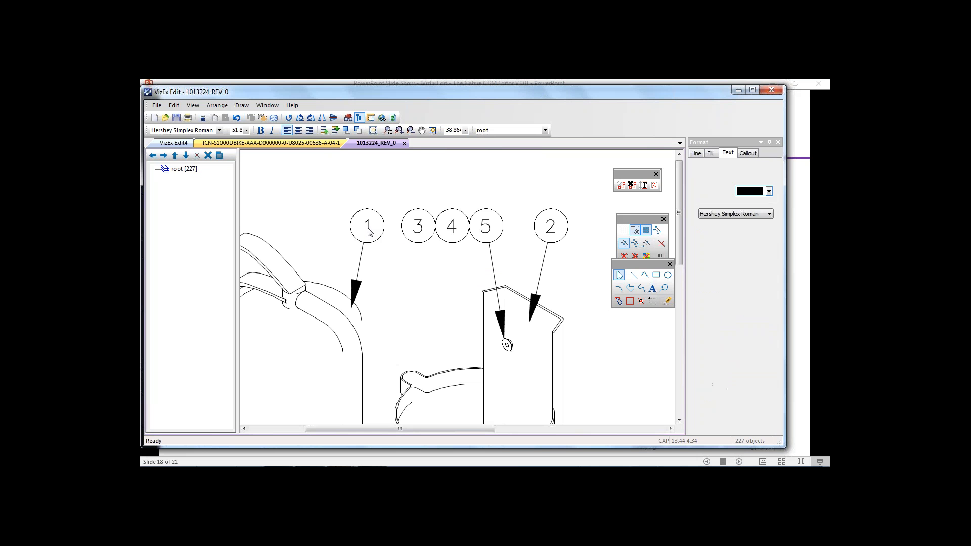
click(422, 234)
click(457, 236)
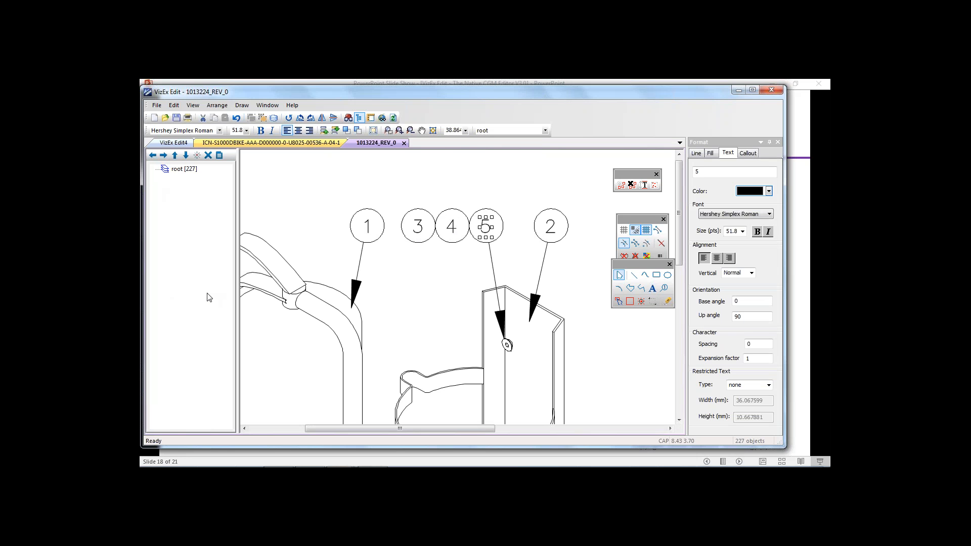
click(446, 189)
Automatically create hotspots for all numbered callouts, and check the hot001 and hot002 entries against their callouts
drag(633, 263, 635, 281)
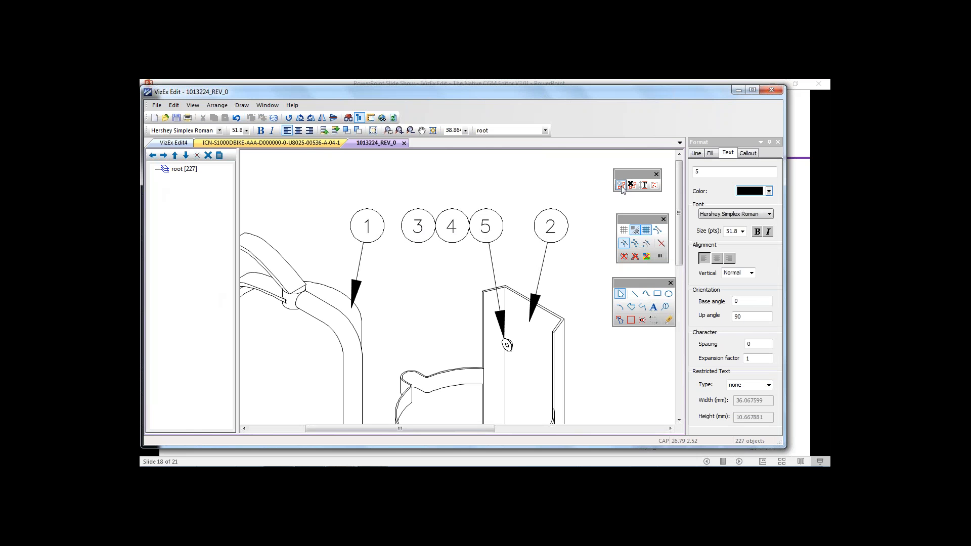
click(621, 186)
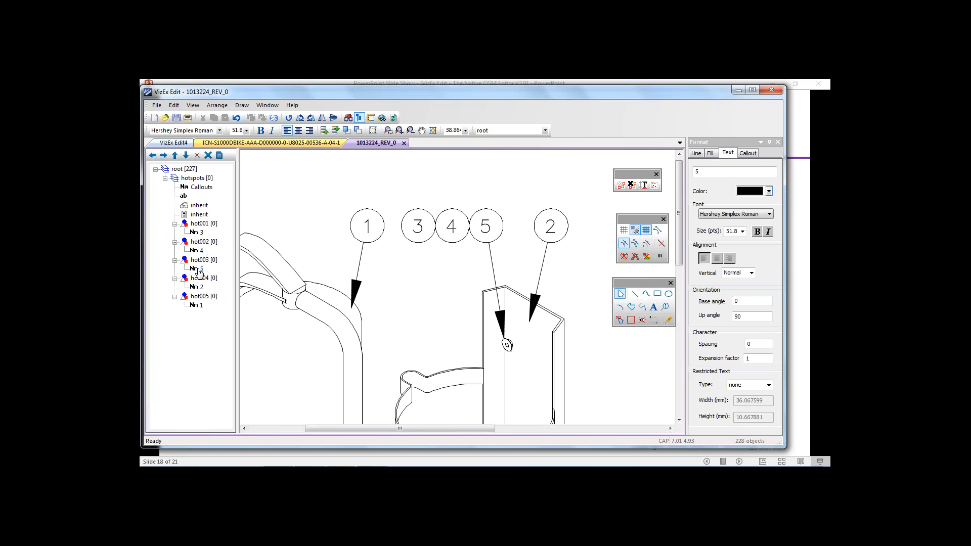
click(204, 226)
click(204, 243)
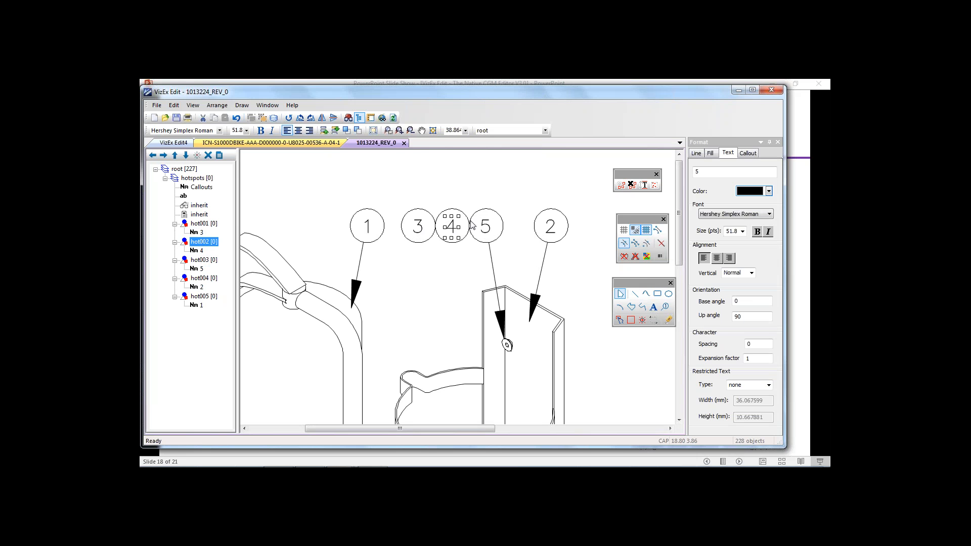
click(490, 233)
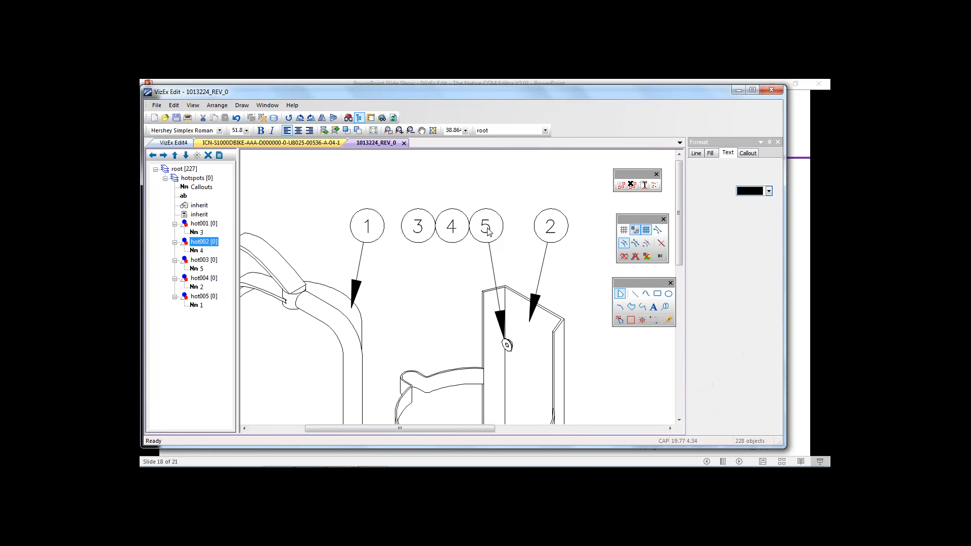
Display the new callout hotspots to review them across the whole extinguisher drawing, and hide them again
click(348, 118)
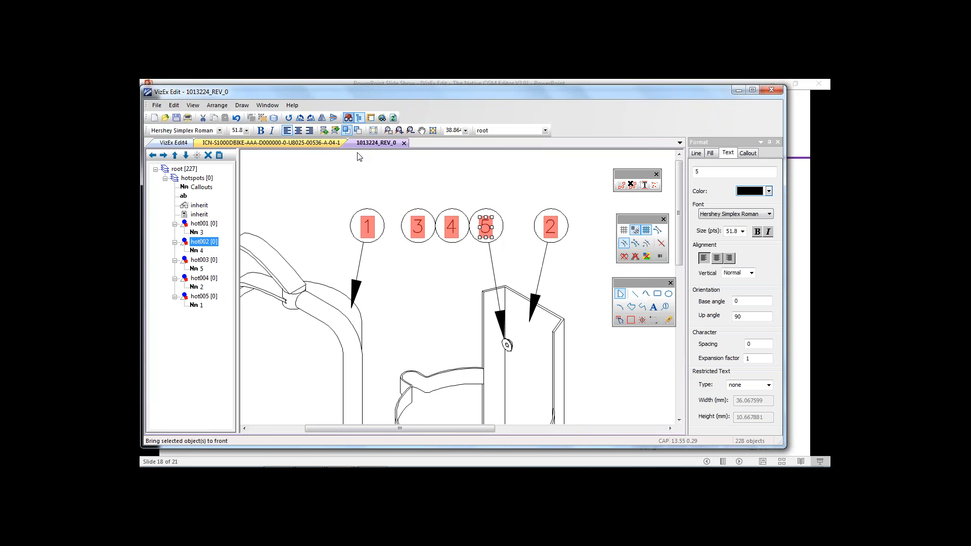
click(396, 273)
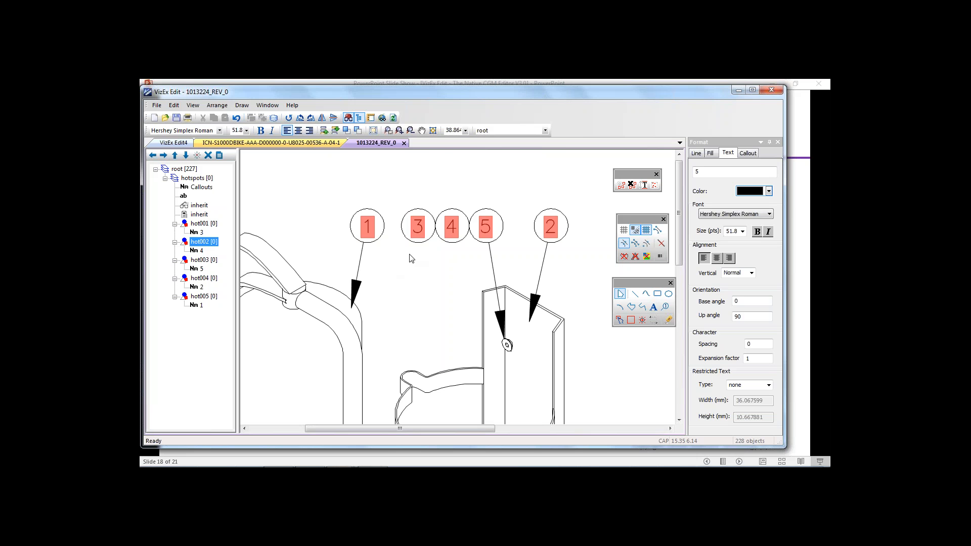
click(433, 130)
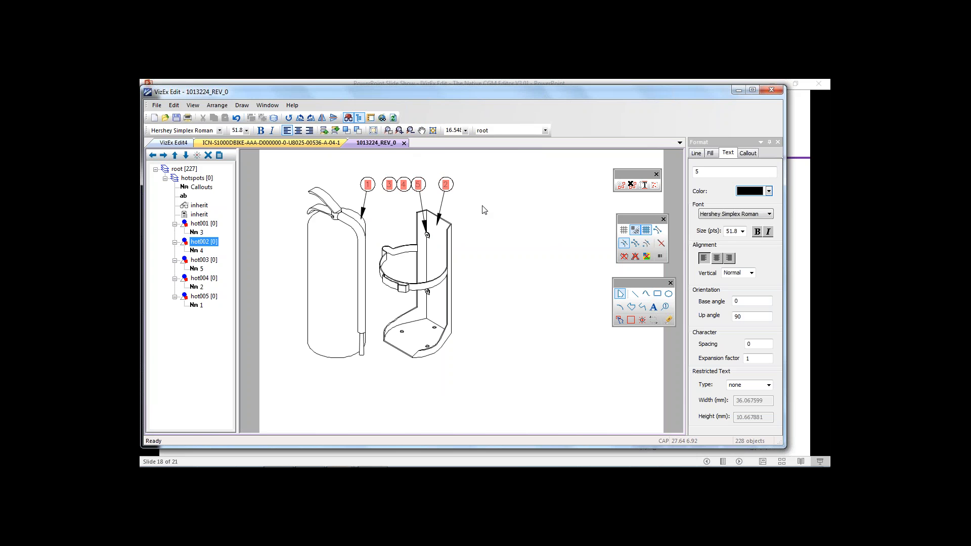
click(348, 117)
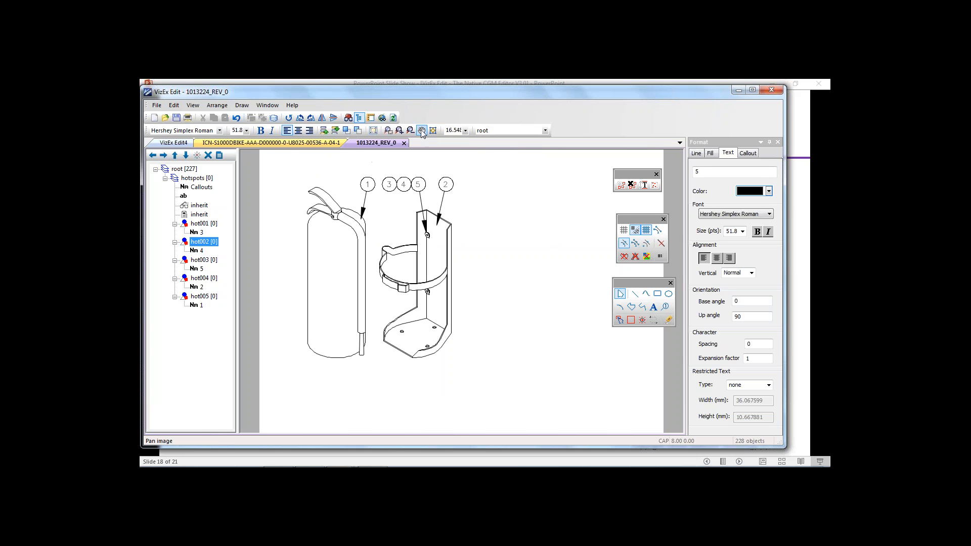
Crop the page to a rectangle enclosing the fire extinguisher, its bracket and the numbered callouts
click(654, 320)
mouse_move(296, 164)
mouse_down()
mouse_move(461, 312)
mouse_move(478, 372)
mouse_move(464, 368)
mouse_up()
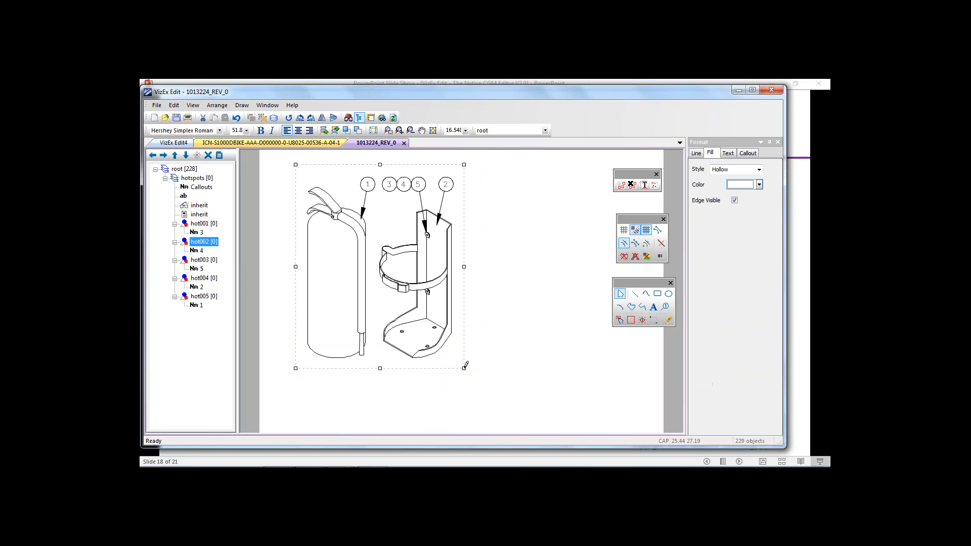
click(509, 321)
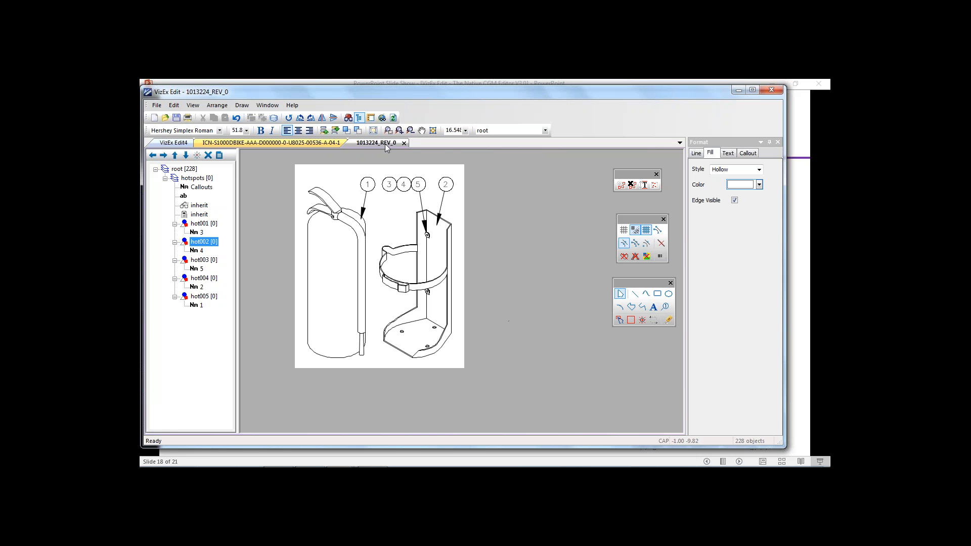
click(301, 142)
click(360, 144)
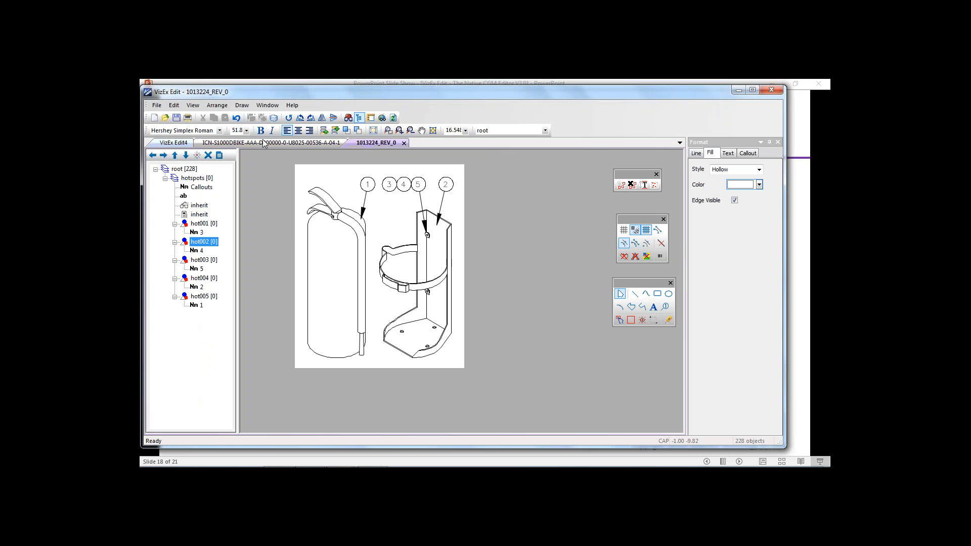
Open the TIFF image 1040850_REV_B_SP and move the floating drawing palette clear of its callouts
click(157, 105)
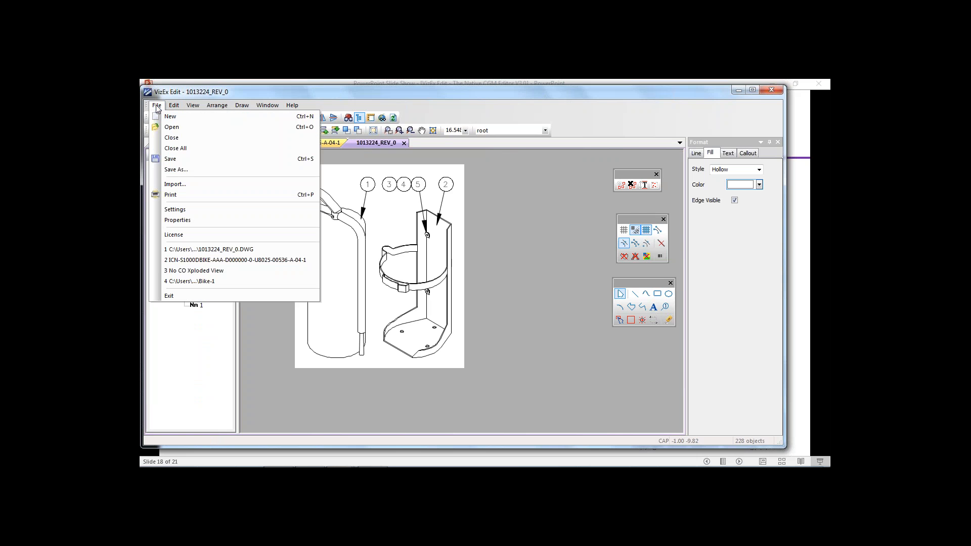
click(168, 128)
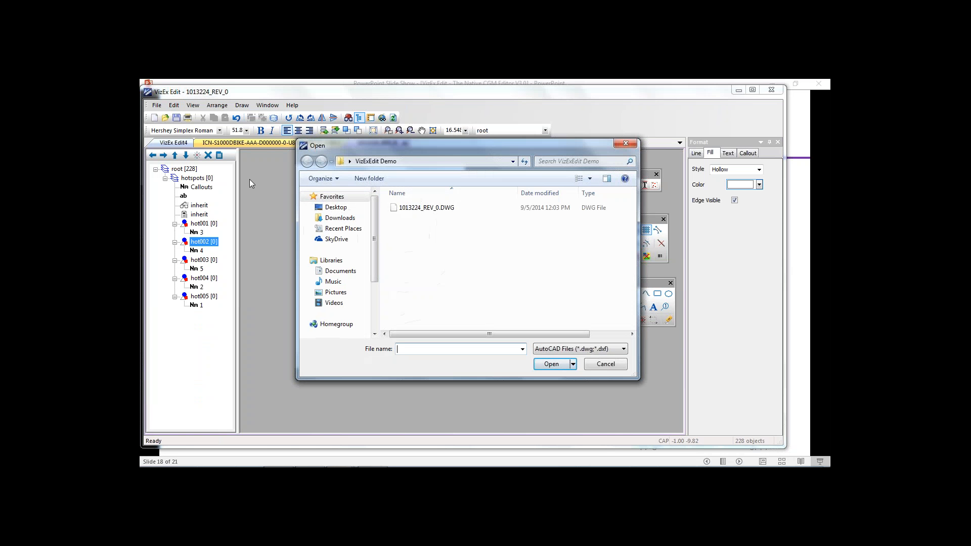
click(563, 349)
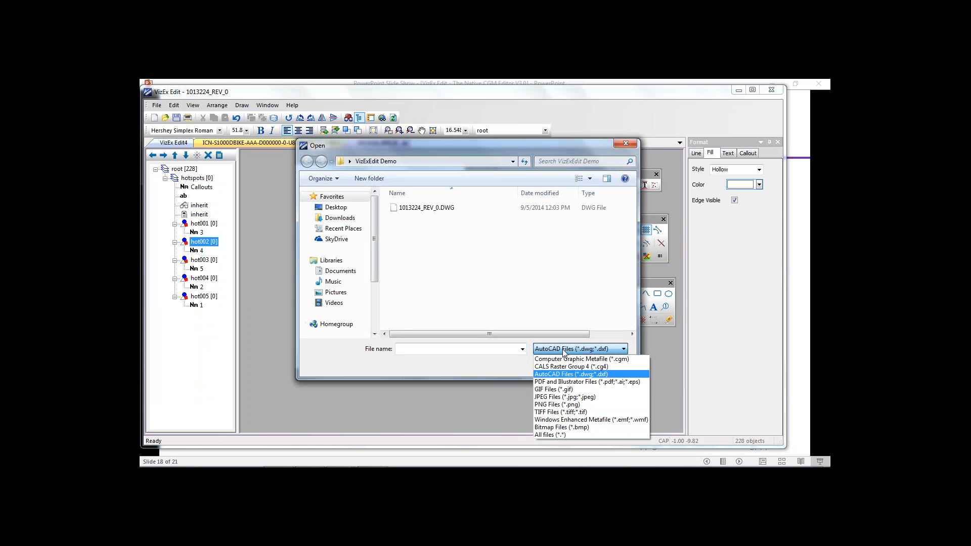
click(560, 412)
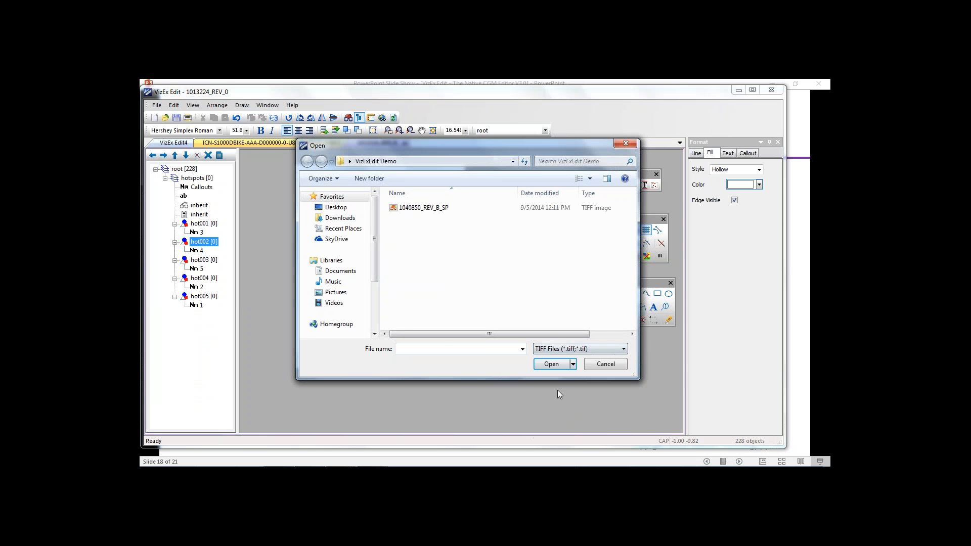
click(431, 211)
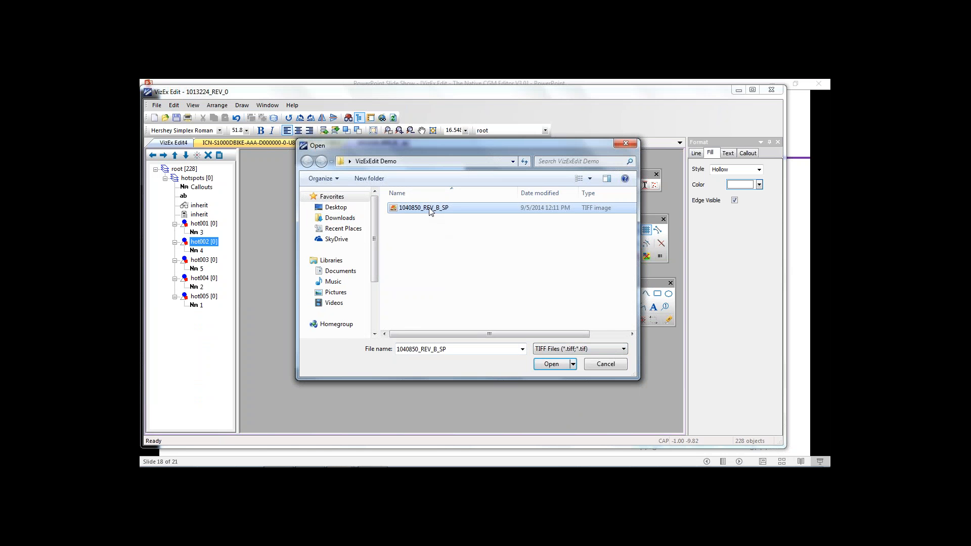
click(551, 365)
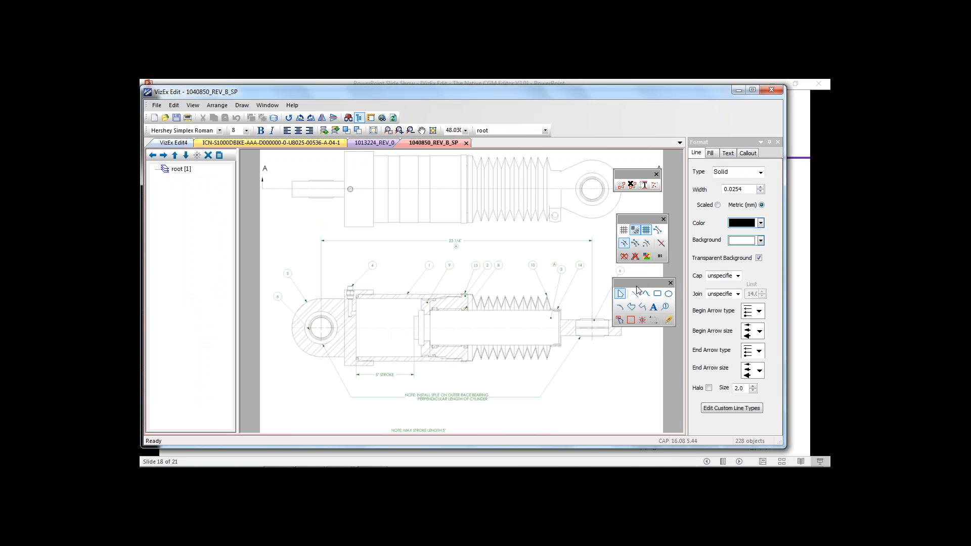
mouse_move(637, 284)
mouse_down()
mouse_move(647, 340)
mouse_move(640, 353)
mouse_up()
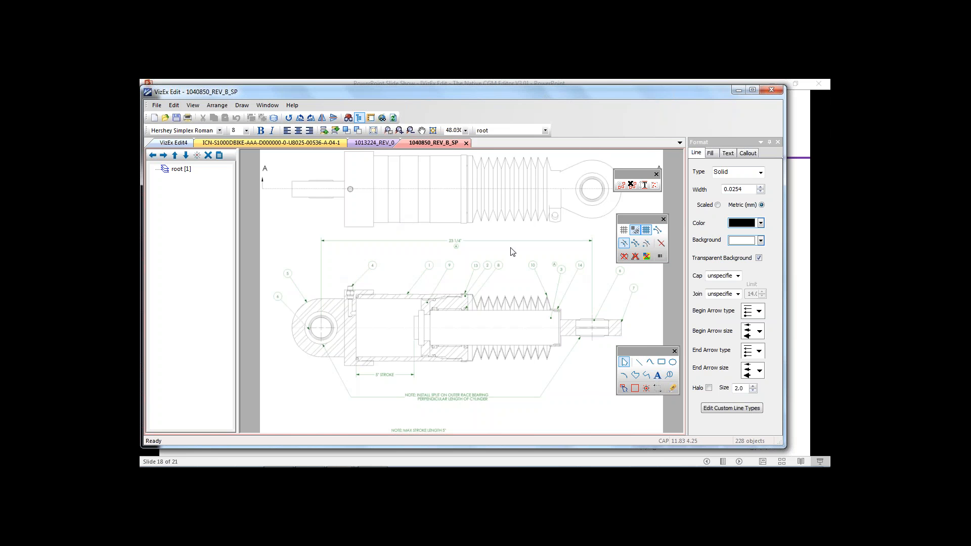
Review the Auto Hotspotter settings, including the qualifiers, raster character limits and OCR options, and accept them
click(175, 105)
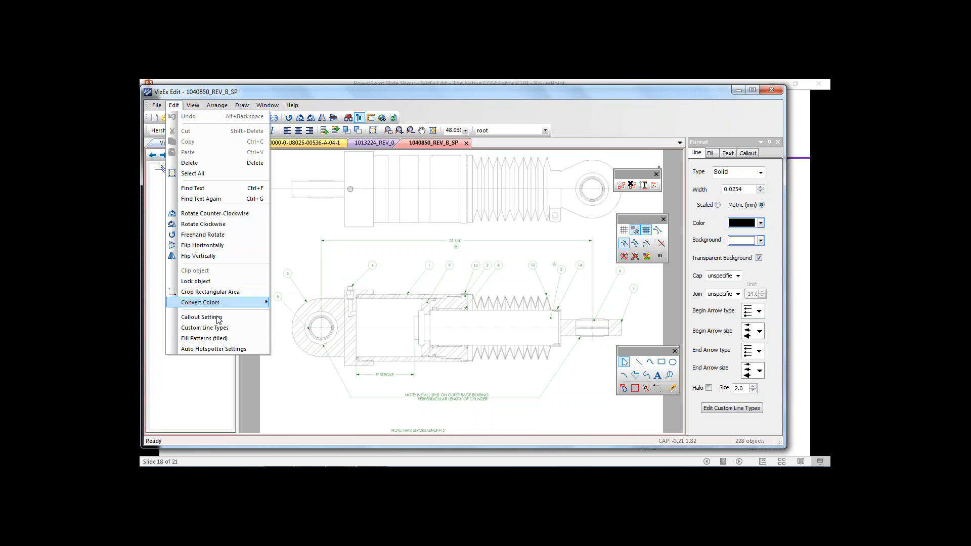
click(218, 349)
drag(429, 125, 460, 117)
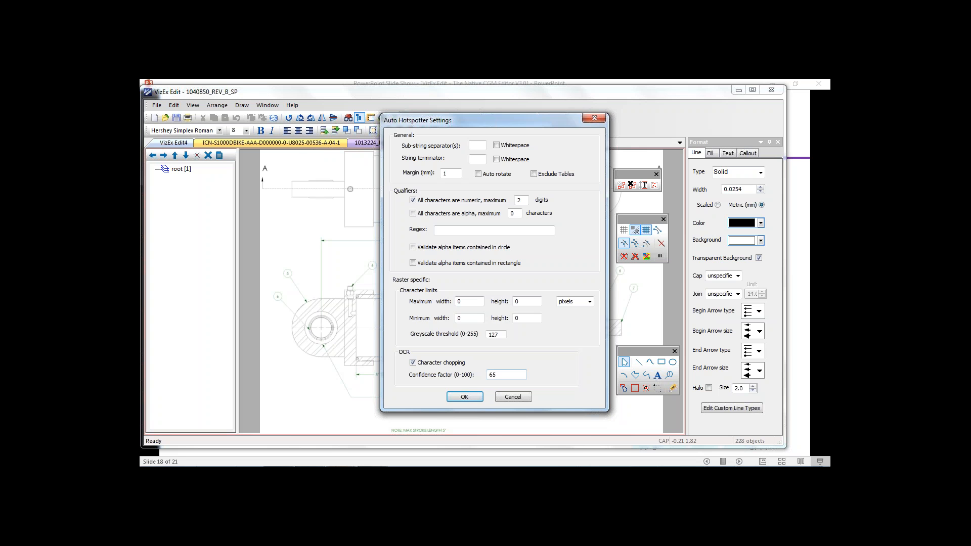
drag(465, 122, 529, 145)
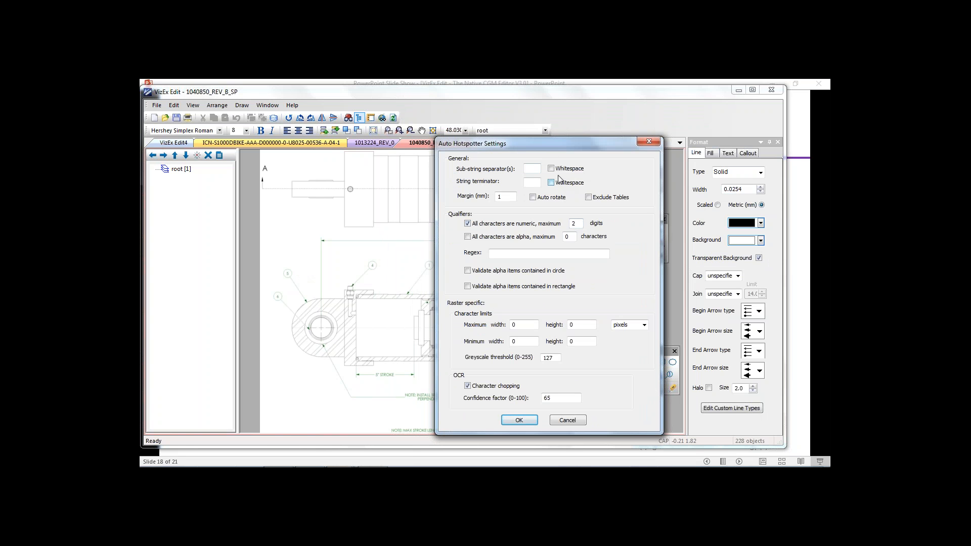
click(520, 421)
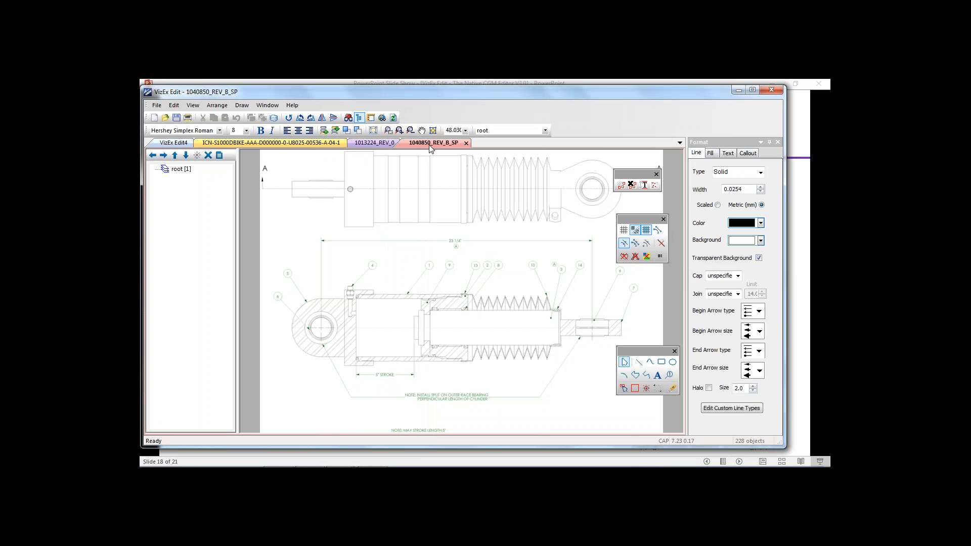
Automatically create hotspots for the numbered callouts on the raster cylinder drawing, review the generated entries, and display the hotspots
click(621, 185)
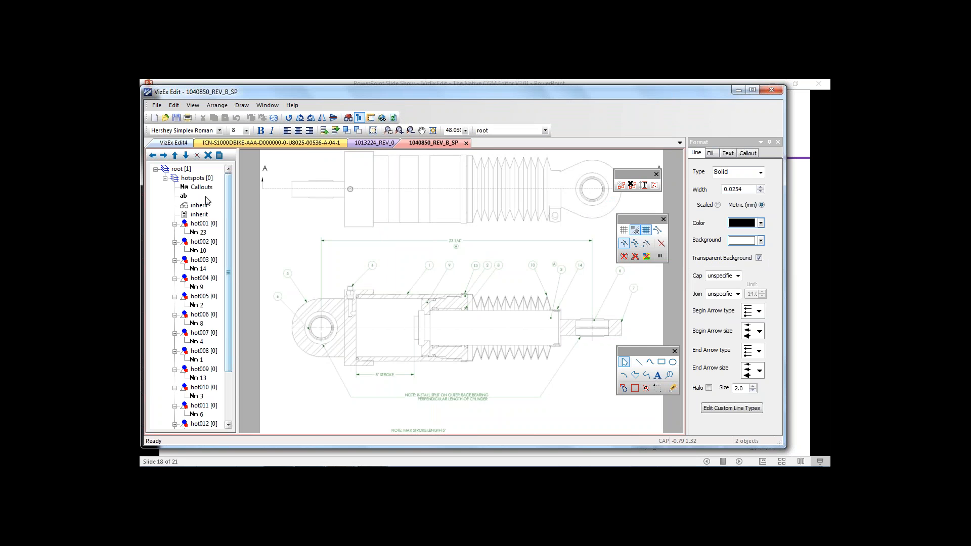
drag(229, 315, 229, 362)
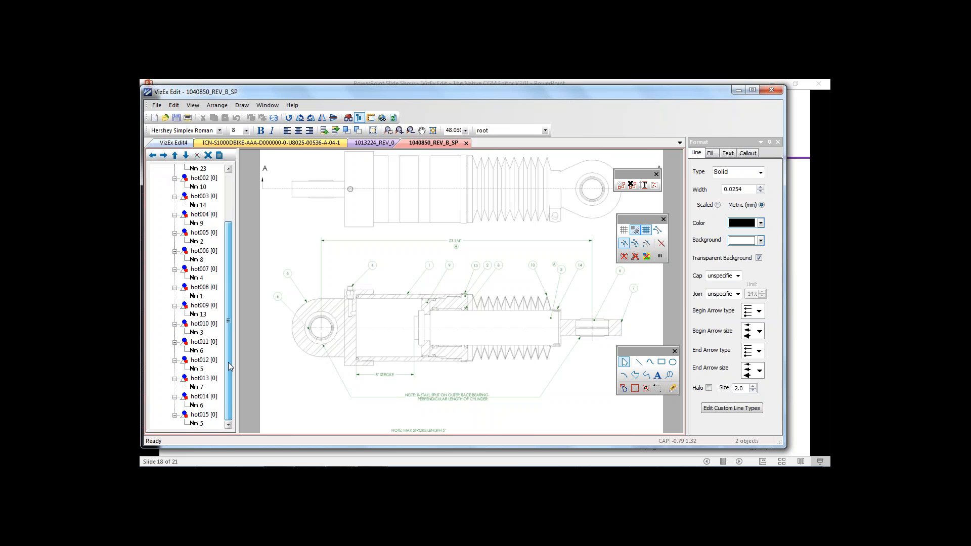
click(337, 144)
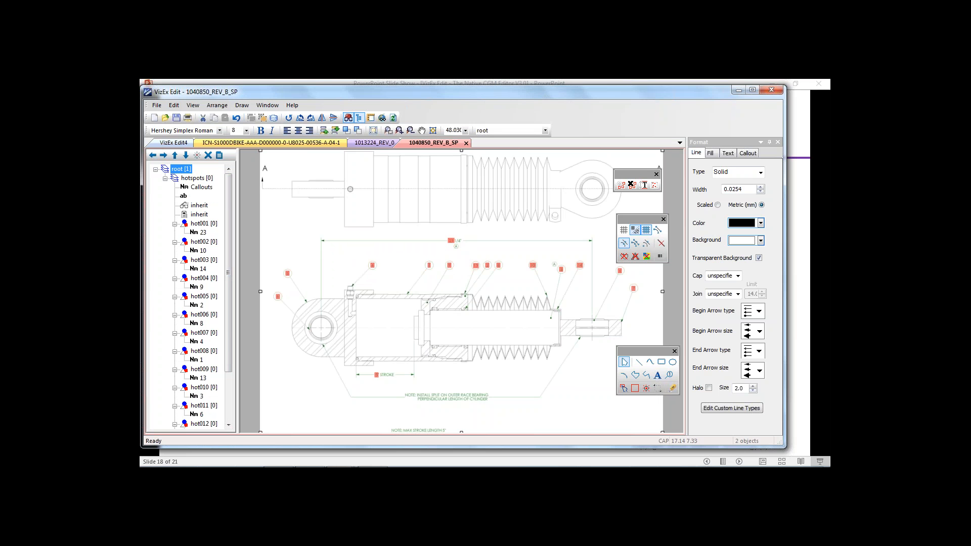
Draw a rectangular hotspot around the letter A above the section arrow, accept its default properties, and fit the page in view
drag(653, 353, 650, 315)
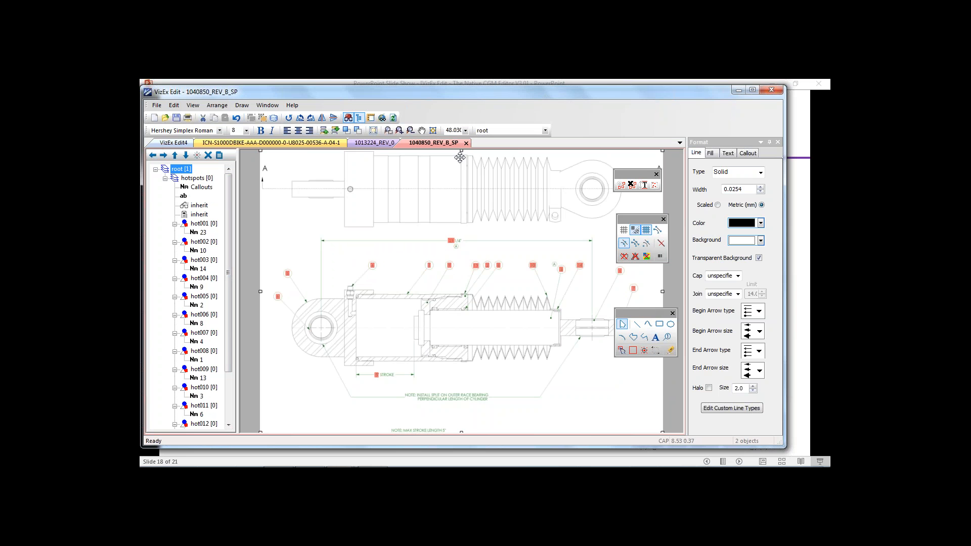
click(389, 131)
drag(290, 159, 260, 198)
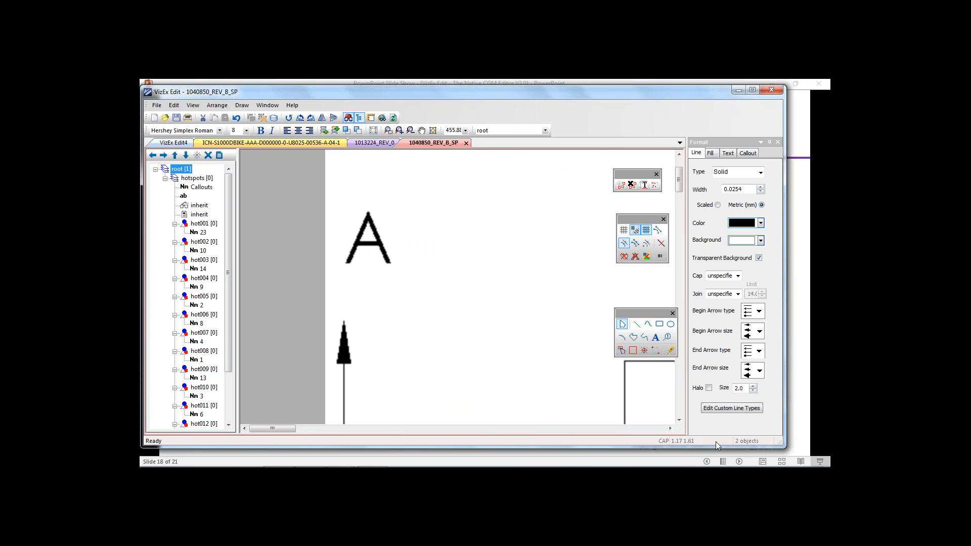
click(633, 350)
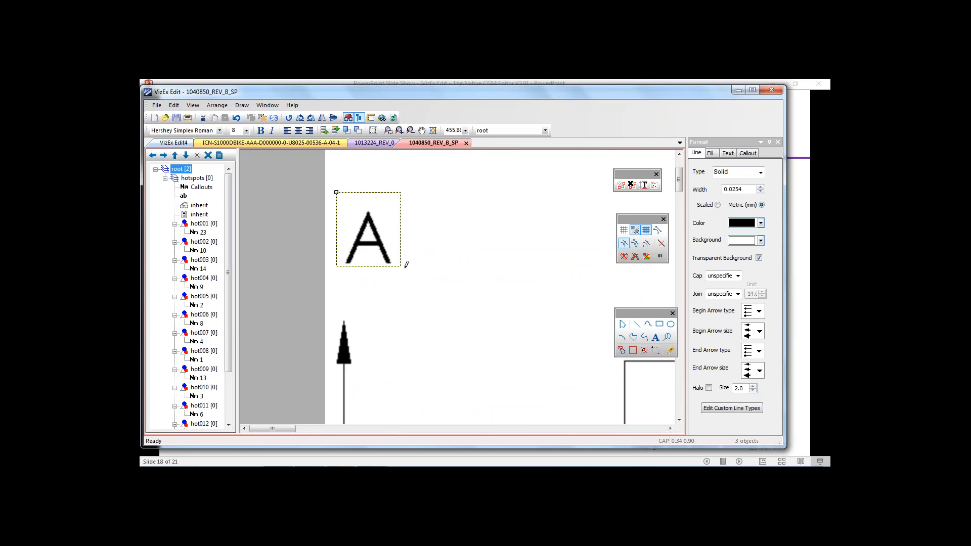
drag(336, 191, 422, 280)
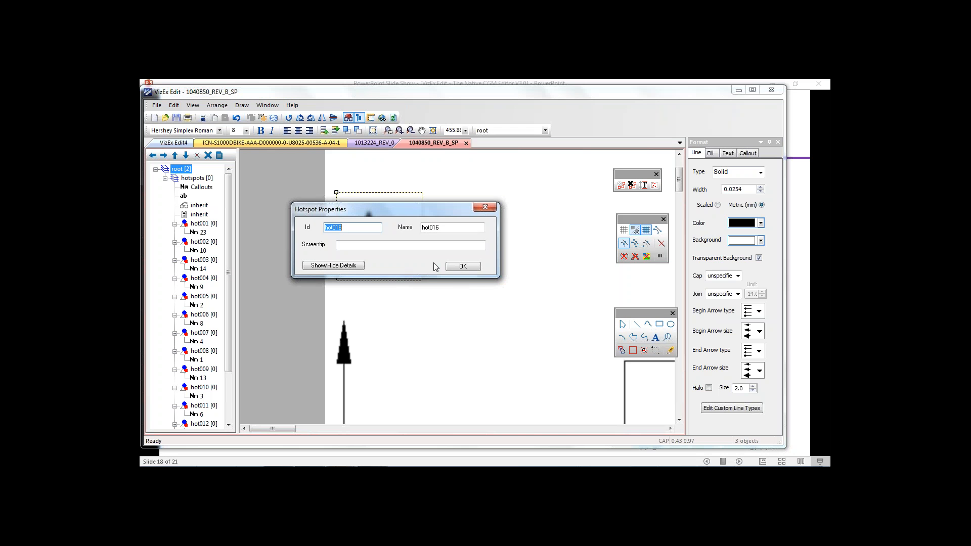
click(461, 268)
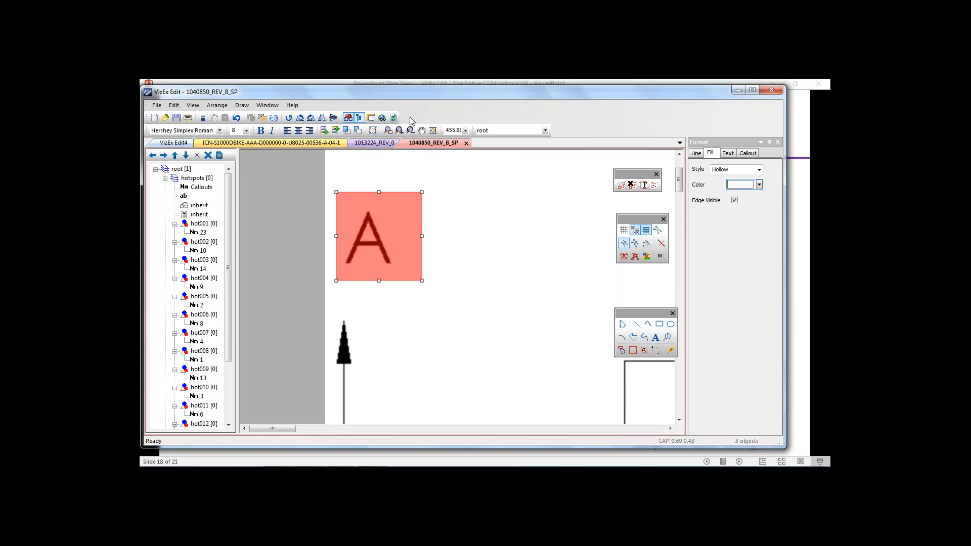
click(433, 131)
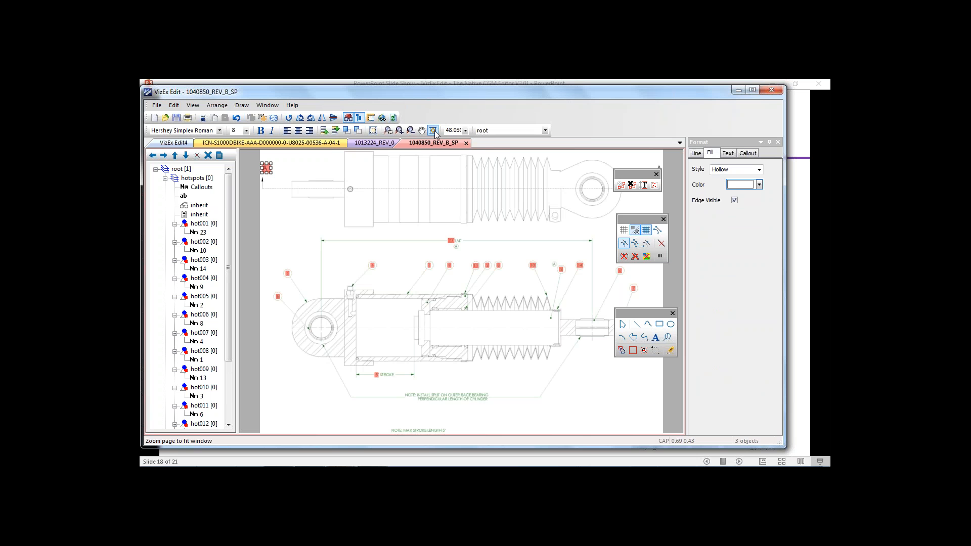
Open the PDF file Bike-1 from the VizExEdit Demo folder
click(157, 106)
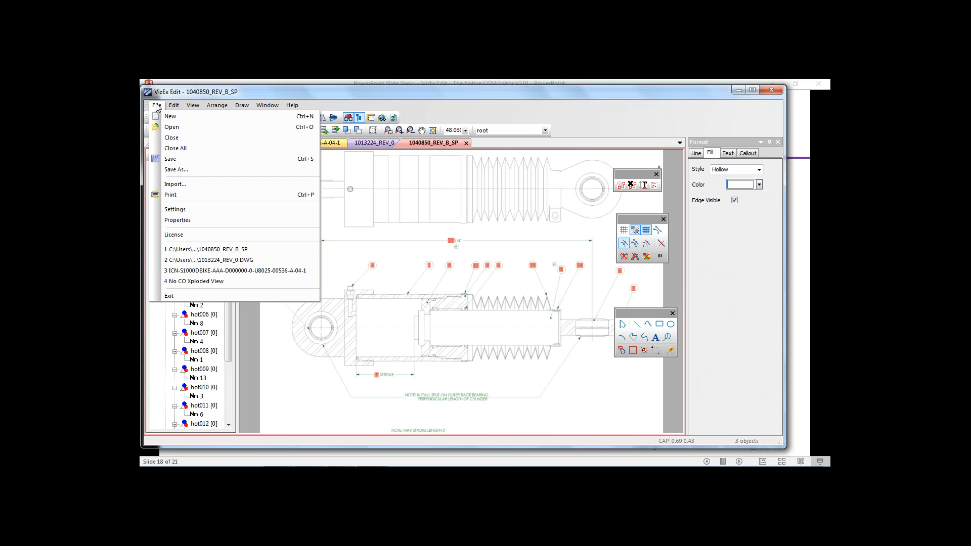
click(169, 126)
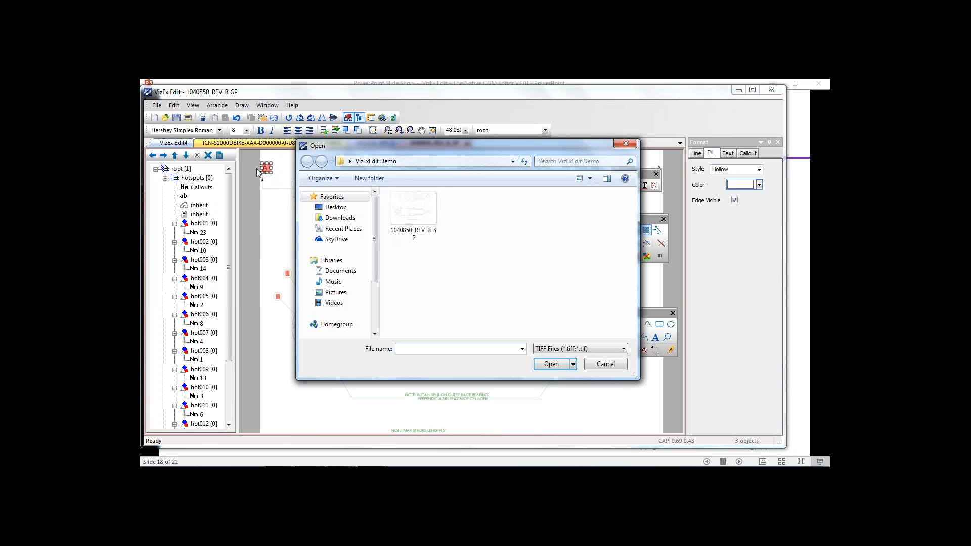
click(557, 350)
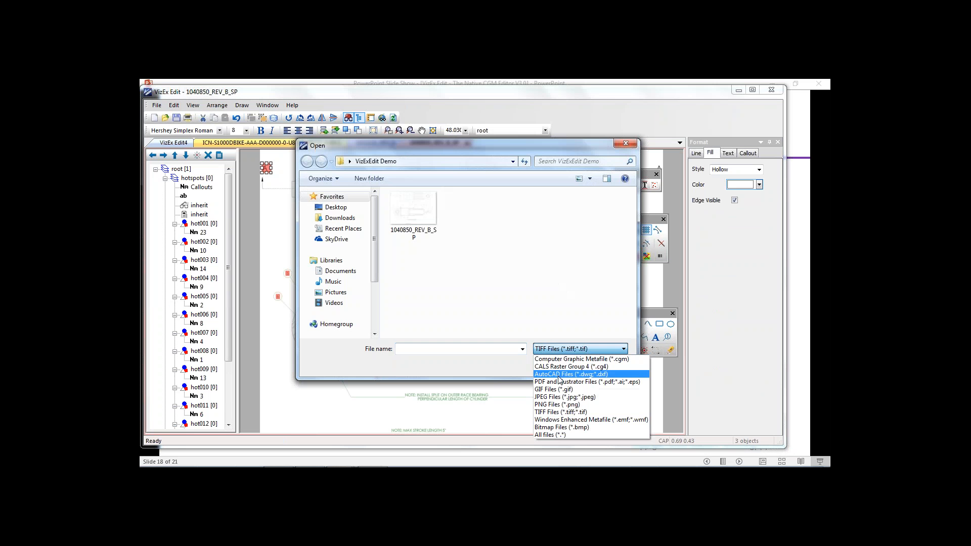
click(588, 383)
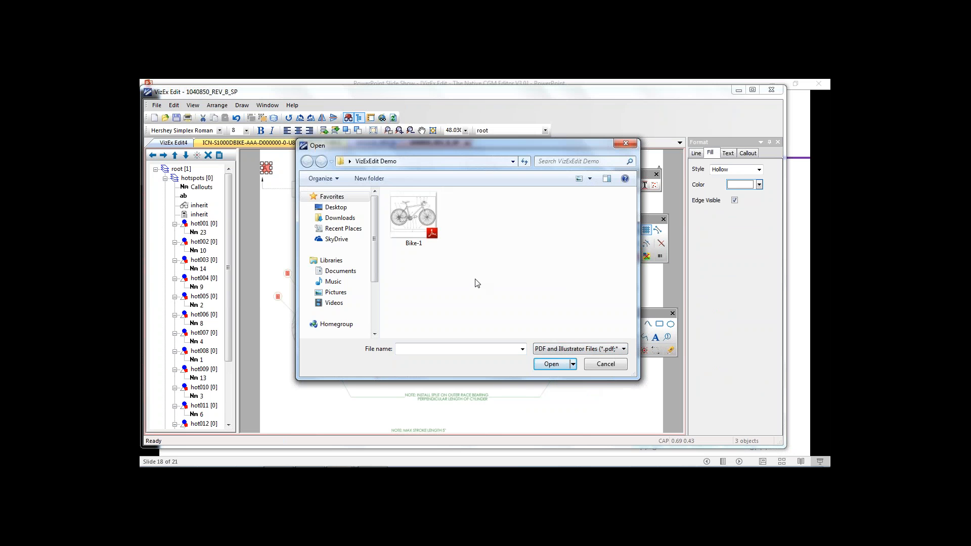
click(427, 219)
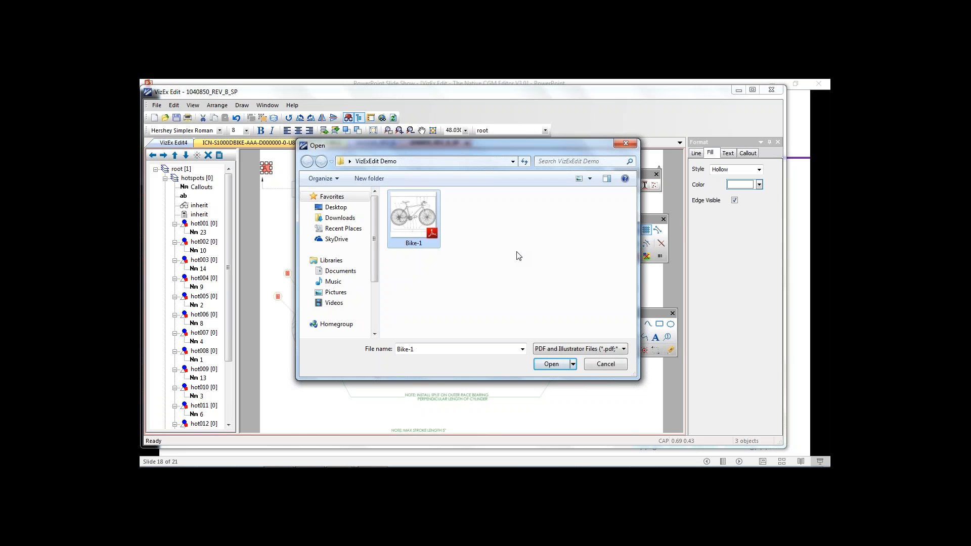
click(552, 364)
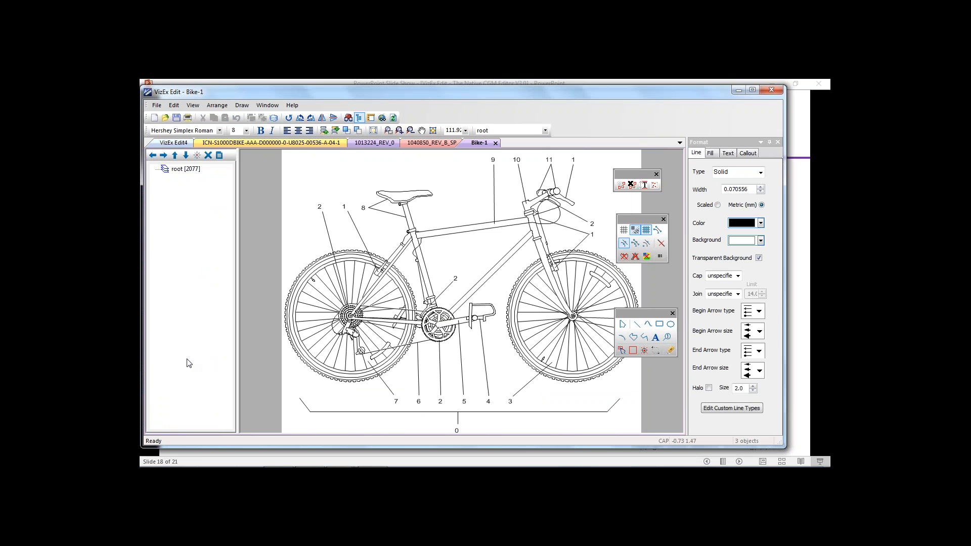
Check the text properties of callout 2 above the rear wheel, and automatically create and display hotspots for the bicycle's numbered callouts
click(644, 185)
click(623, 324)
key(ctrl+a)
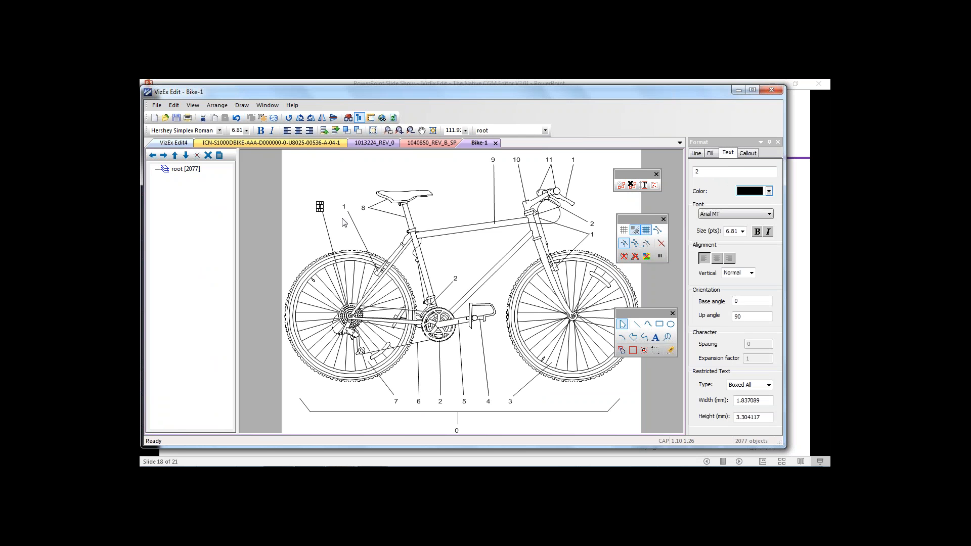
click(621, 185)
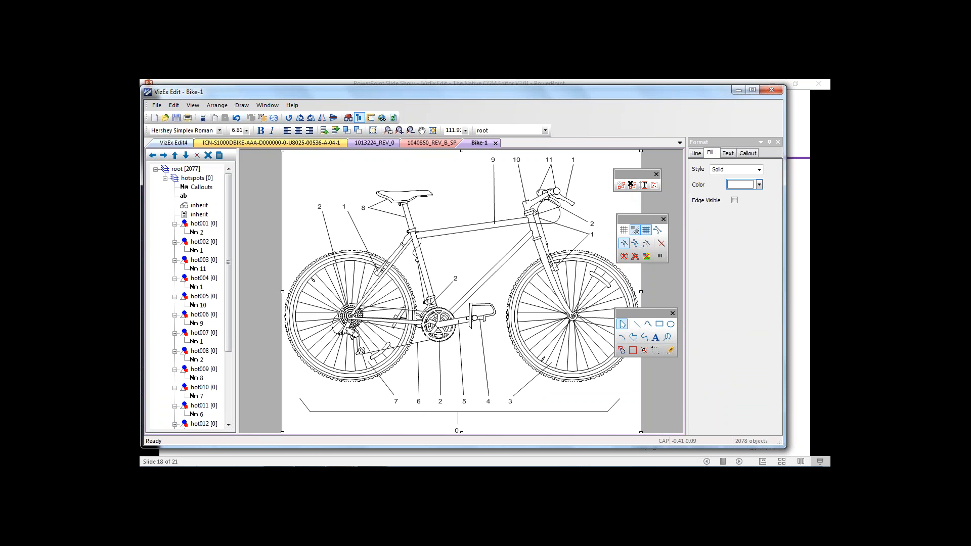
click(348, 117)
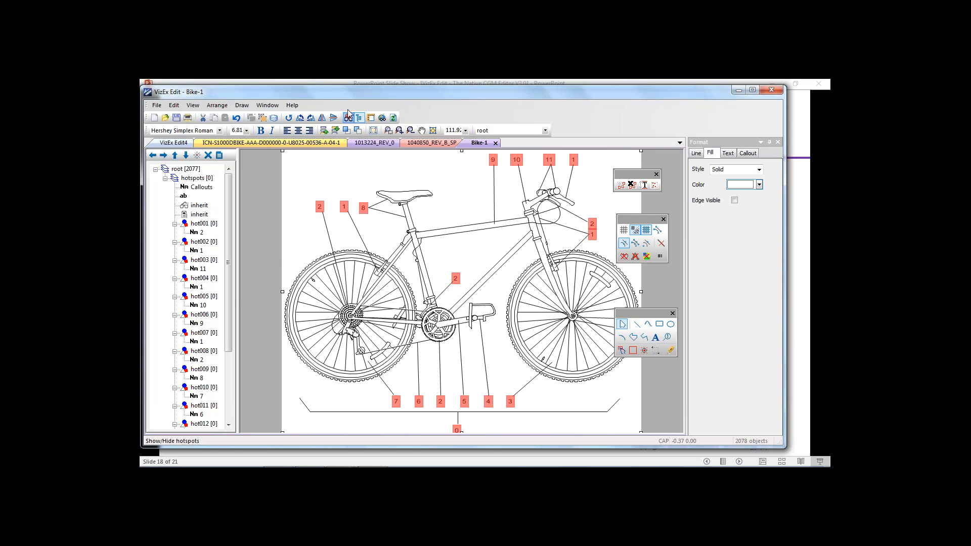
Examine the file formats available for saving Bike-1 under a different type, and cancel without saving
click(157, 105)
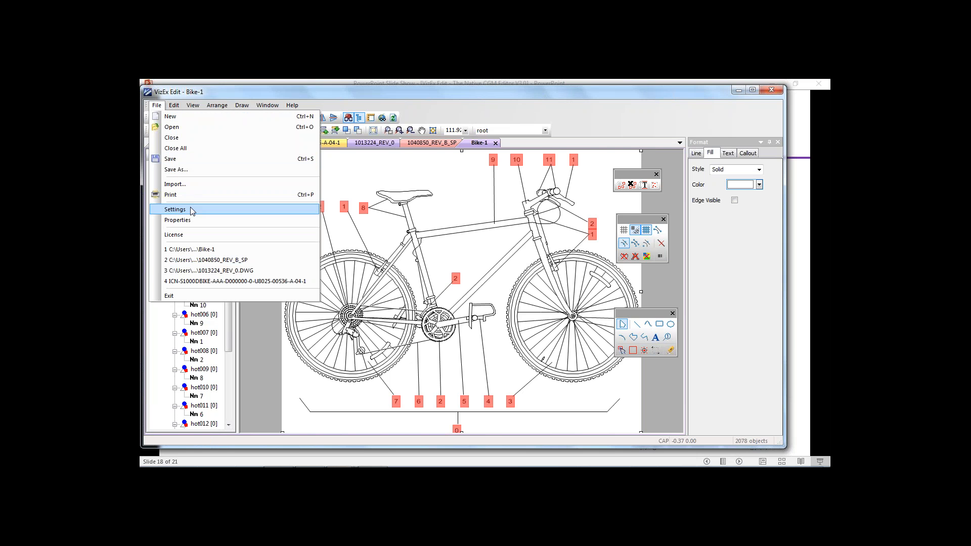
click(191, 173)
click(536, 353)
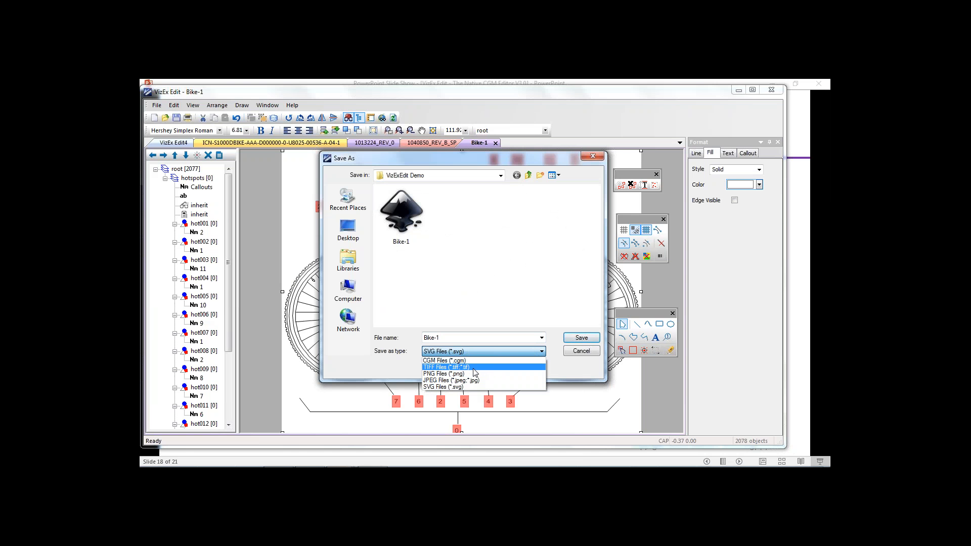
click(594, 354)
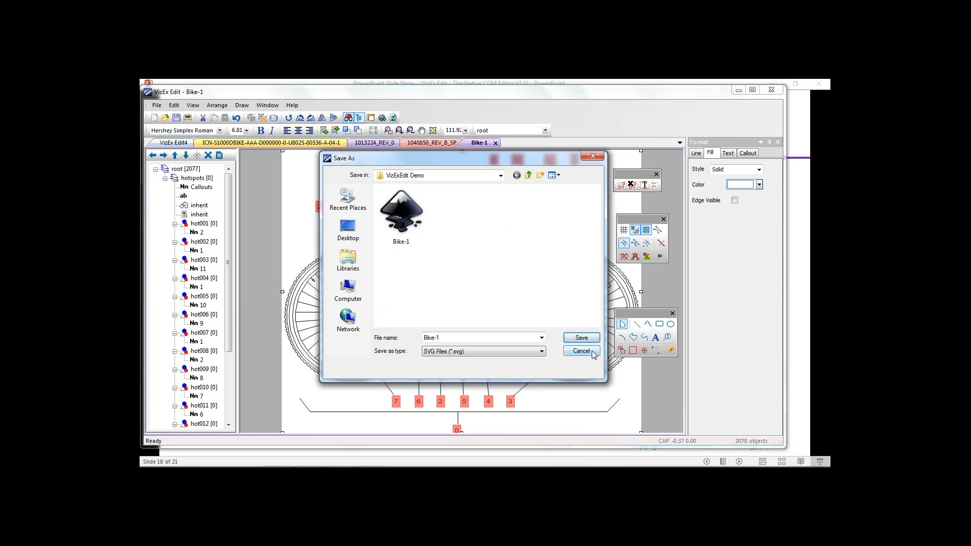
click(585, 355)
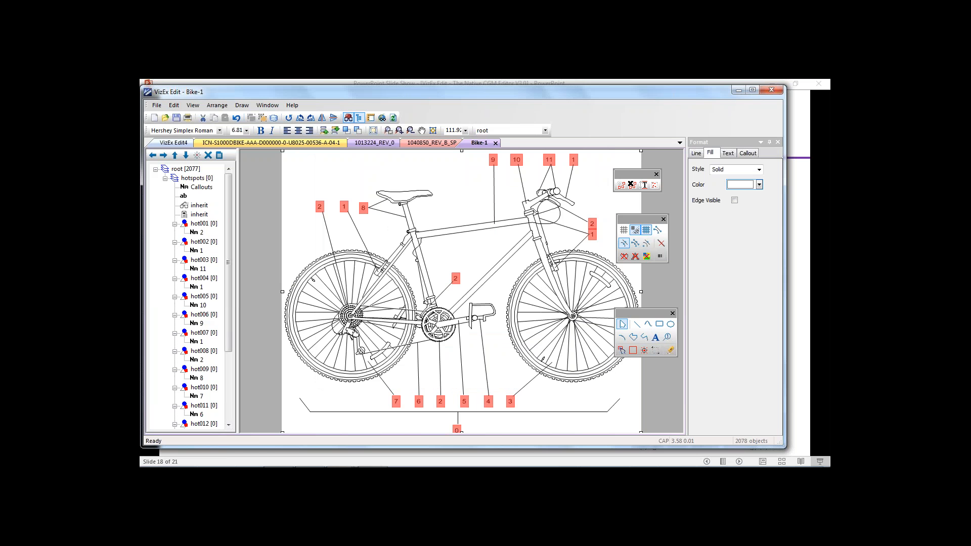
Switch to the blank VizEx Edit4 drawing and turn off midpoint snapping, leaving the isometric grid and grid snapping on
click(174, 144)
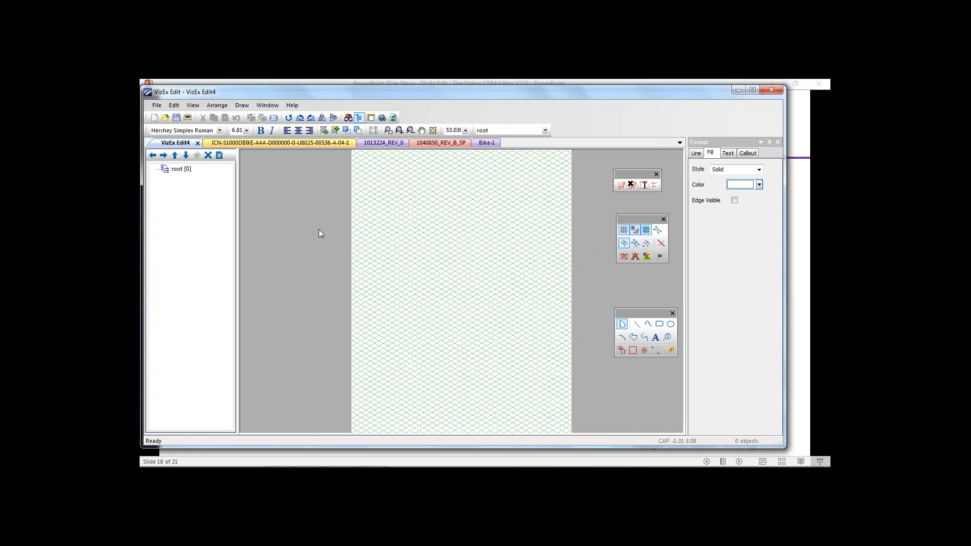
click(401, 132)
click(401, 132)
click(400, 132)
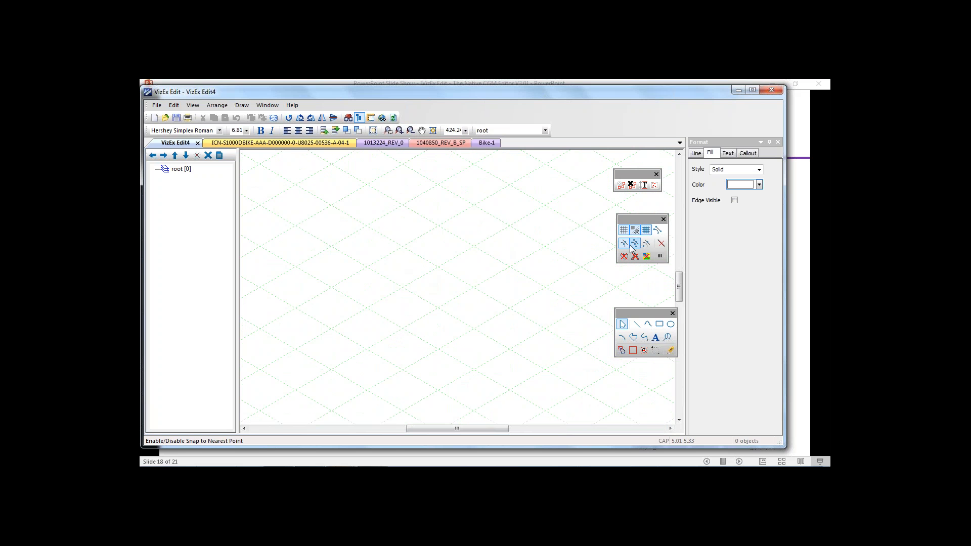
click(625, 233)
click(626, 232)
click(636, 231)
click(636, 233)
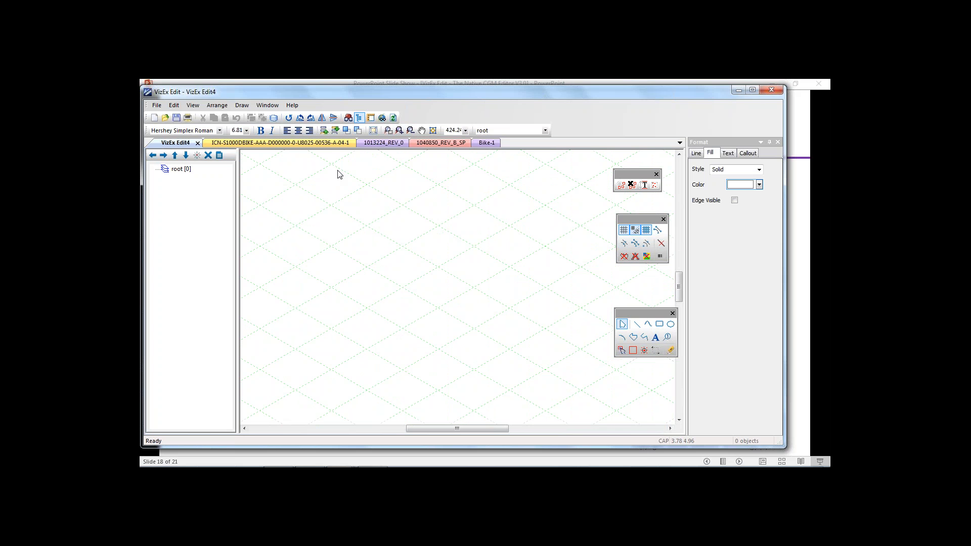
Draw a closed isometric rhombus from four connected lines snapped to the grid
click(637, 326)
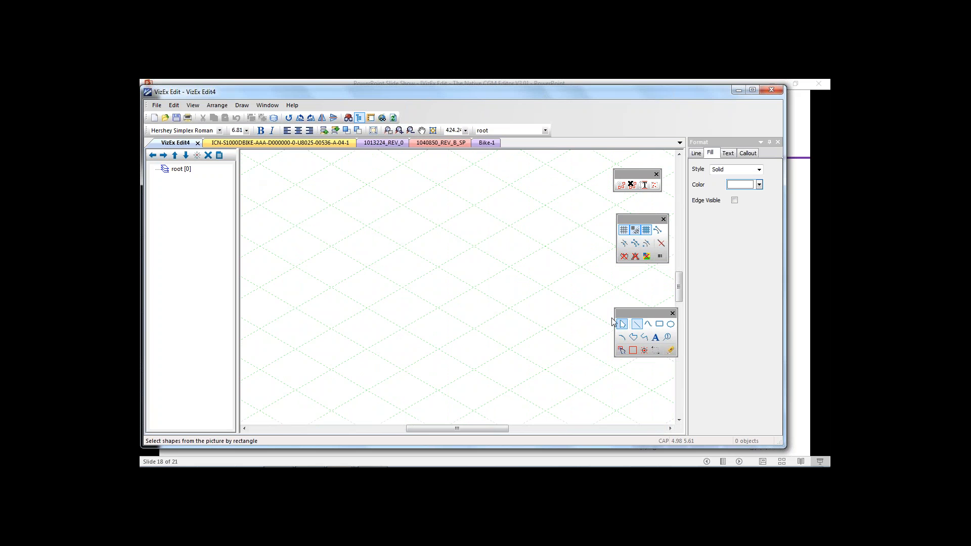
click(331, 287)
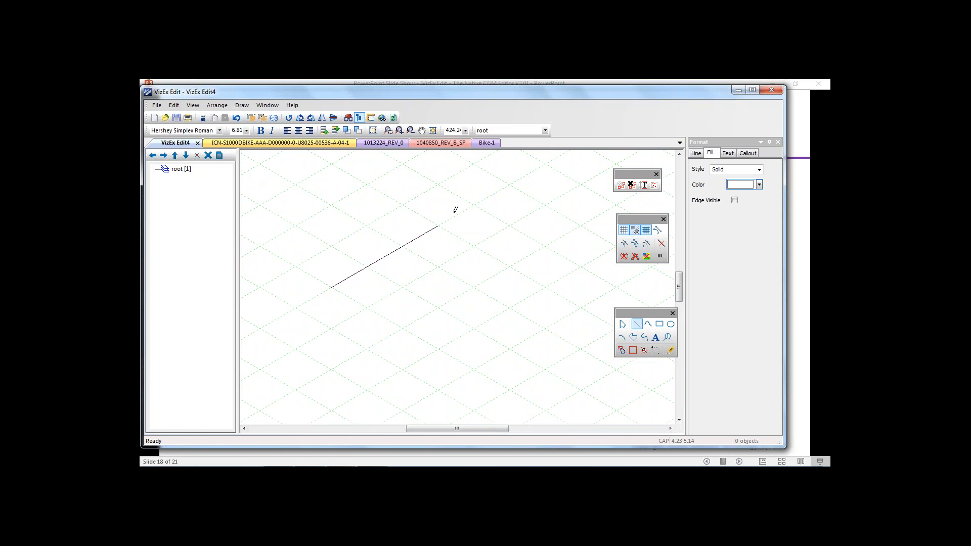
click(474, 205)
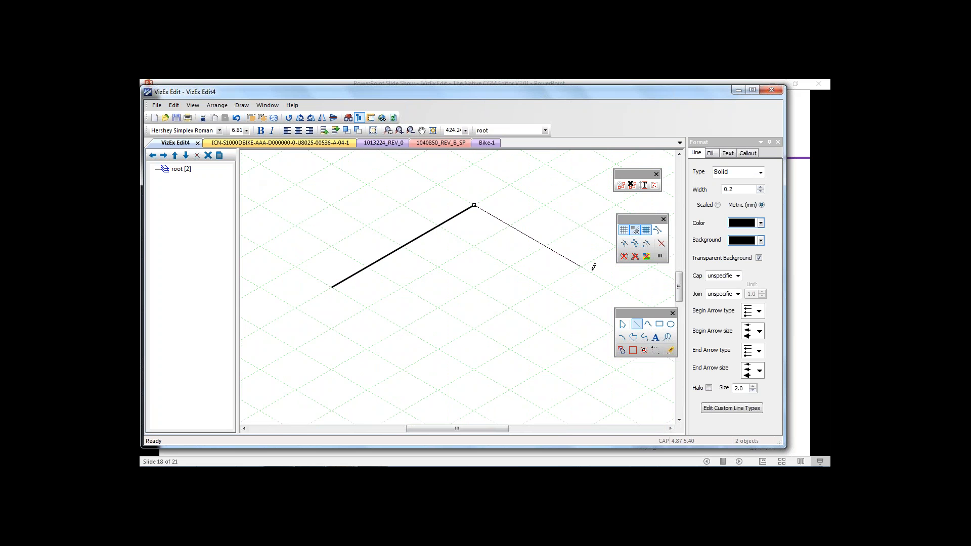
click(617, 288)
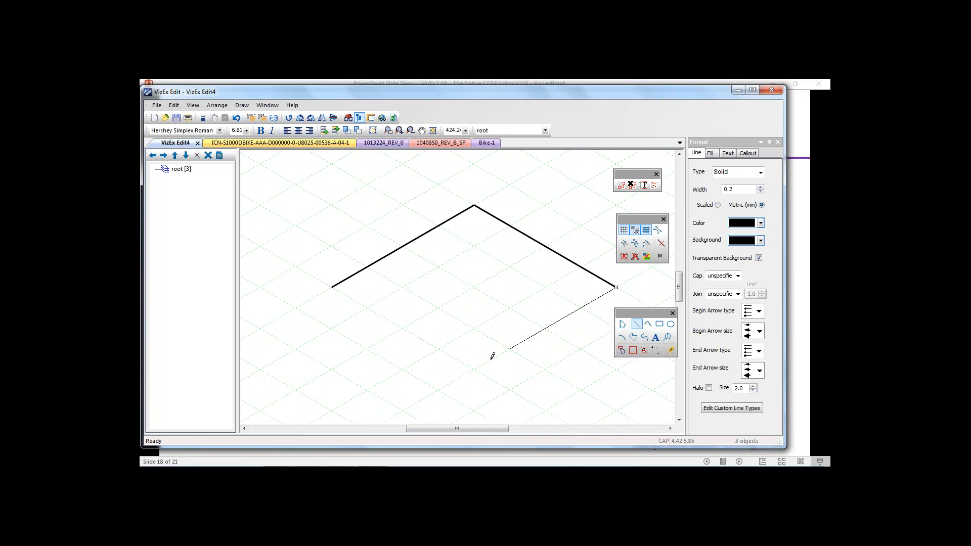
click(475, 369)
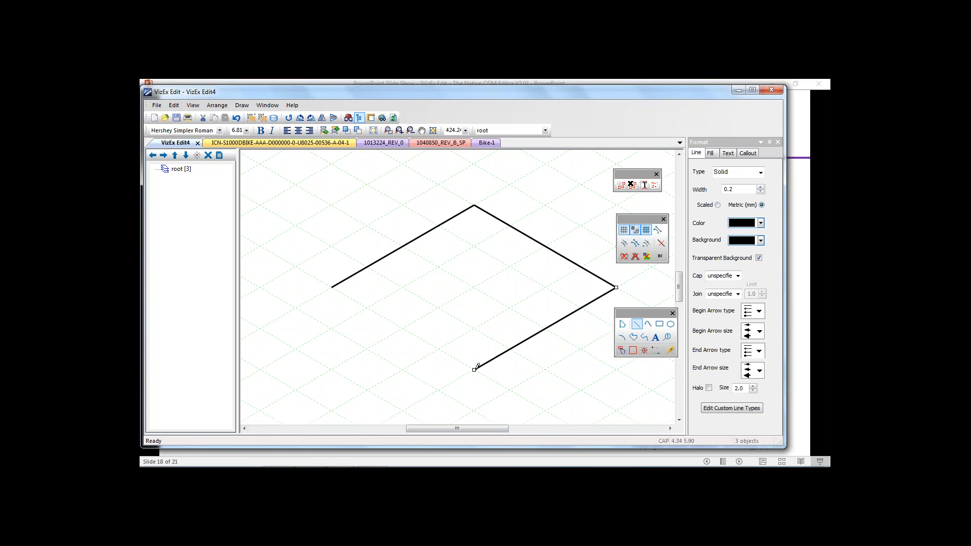
click(331, 288)
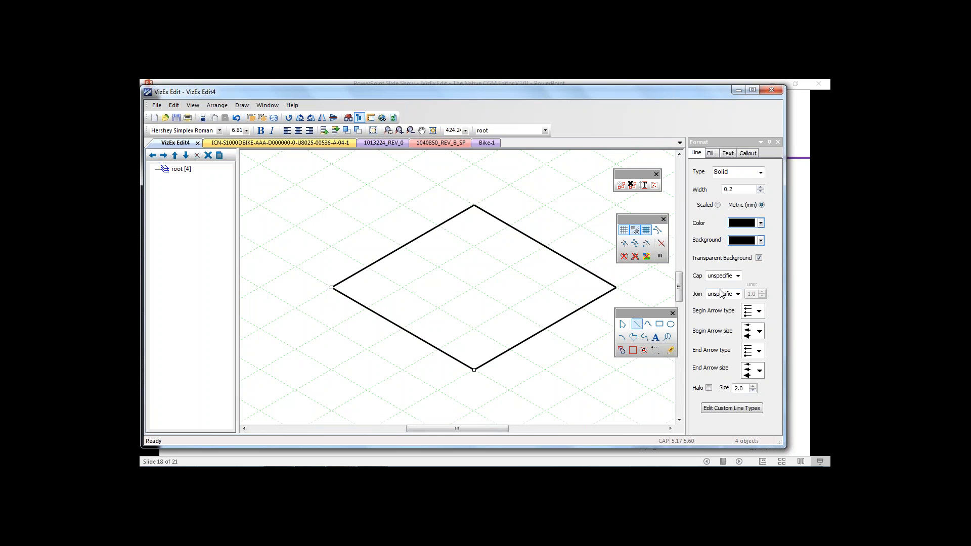
Draw the two side faces below the rhombus to form a box, and add an ellipse centered on its top face
mouse_move(678, 285)
mouse_down()
mouse_move(681, 305)
mouse_move(682, 295)
mouse_up()
mouse_move(333, 238)
mouse_down()
mouse_move(338, 316)
mouse_move(475, 403)
mouse_move(488, 324)
mouse_up()
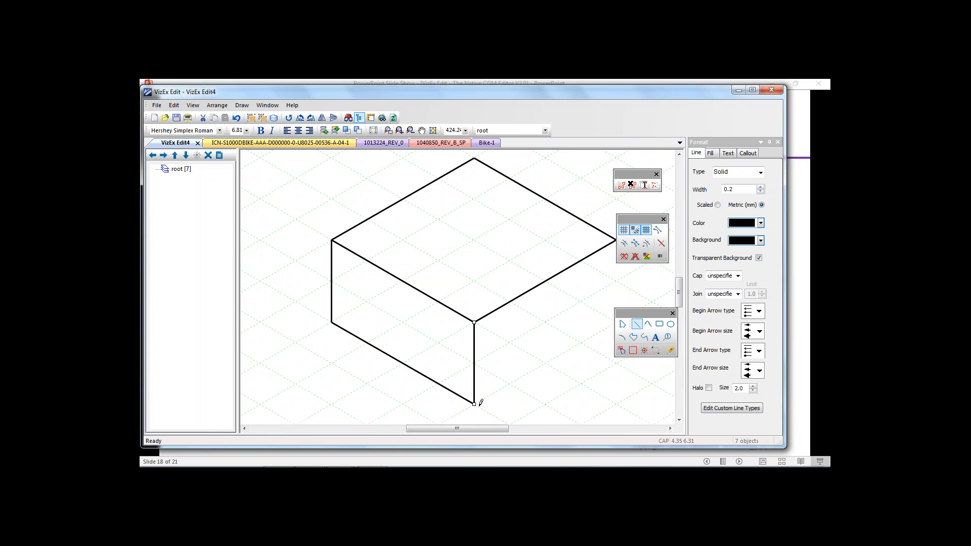
mouse_move(475, 404)
mouse_down()
mouse_move(595, 325)
mouse_move(614, 323)
mouse_up()
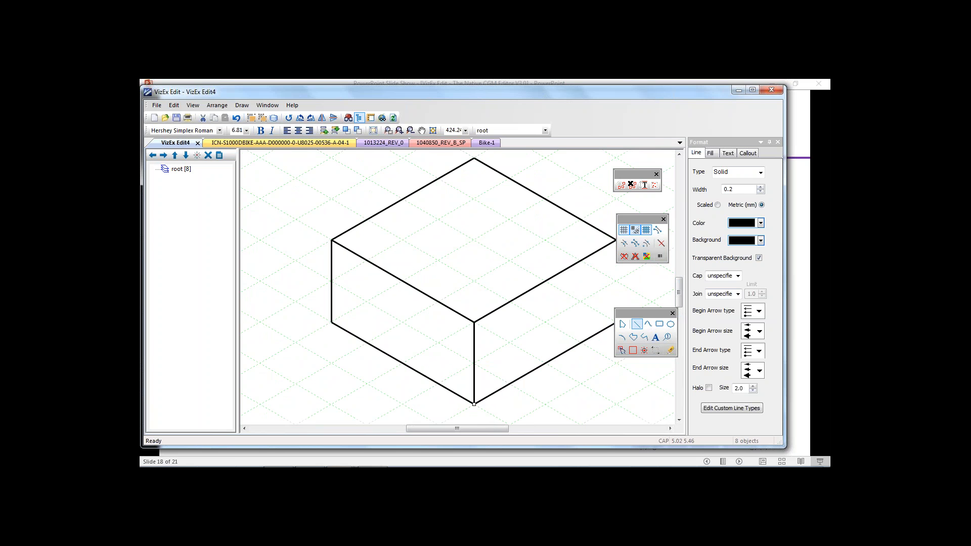
mouse_move(640, 219)
mouse_down()
mouse_move(649, 214)
mouse_move(615, 330)
mouse_move(672, 306)
mouse_up()
click(684, 314)
drag(473, 239, 535, 202)
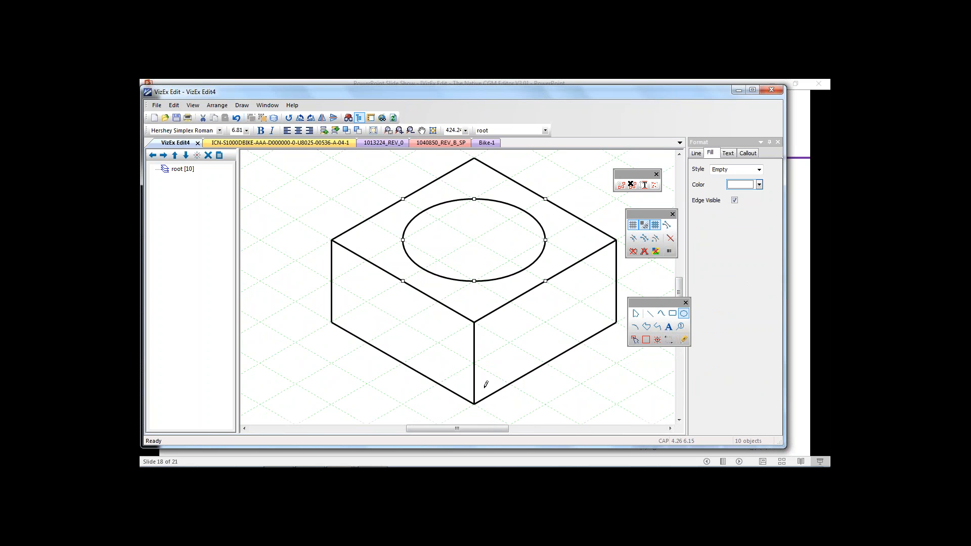
Draw an angled four-sided face with lines, sloping outward from the bottom edge of the box's right-hand side face
drag(680, 285, 683, 302)
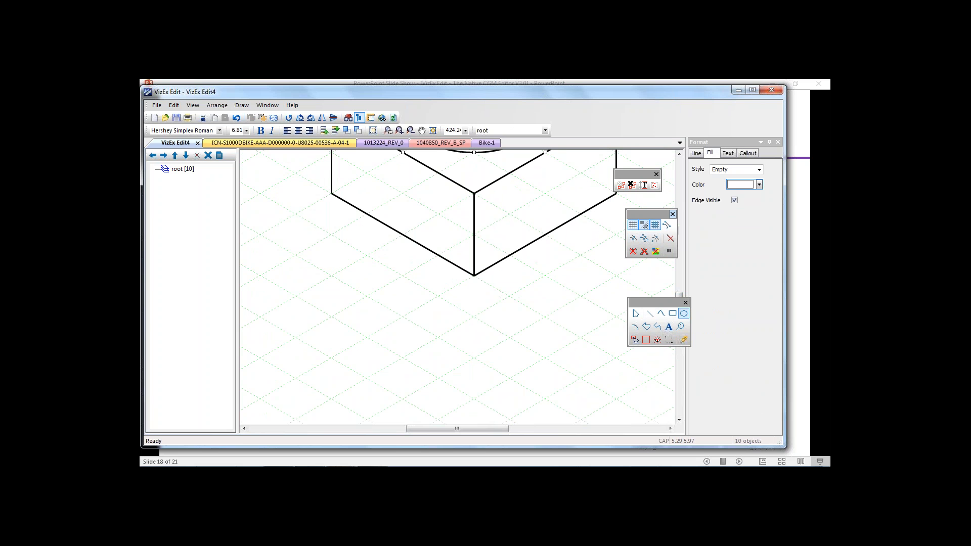
click(651, 314)
drag(475, 275, 509, 337)
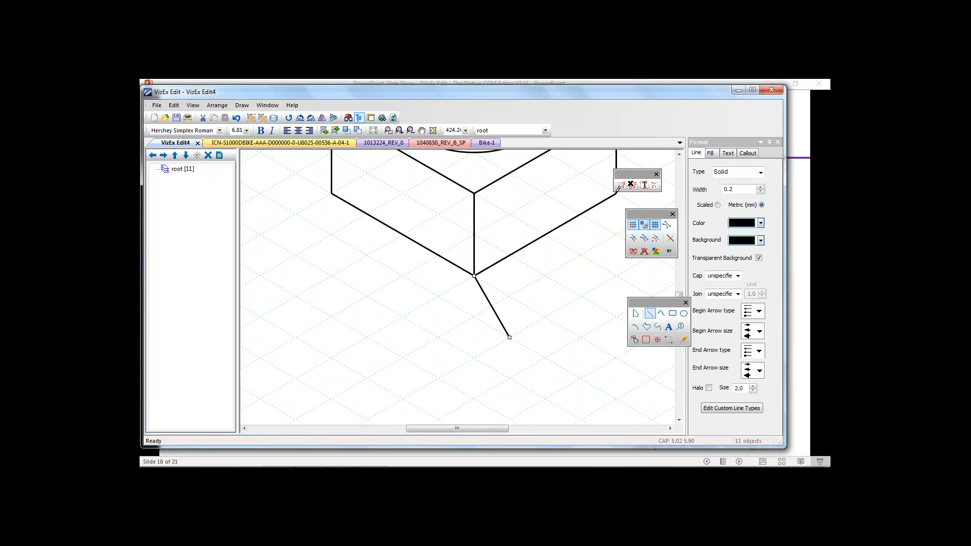
drag(648, 214, 616, 353)
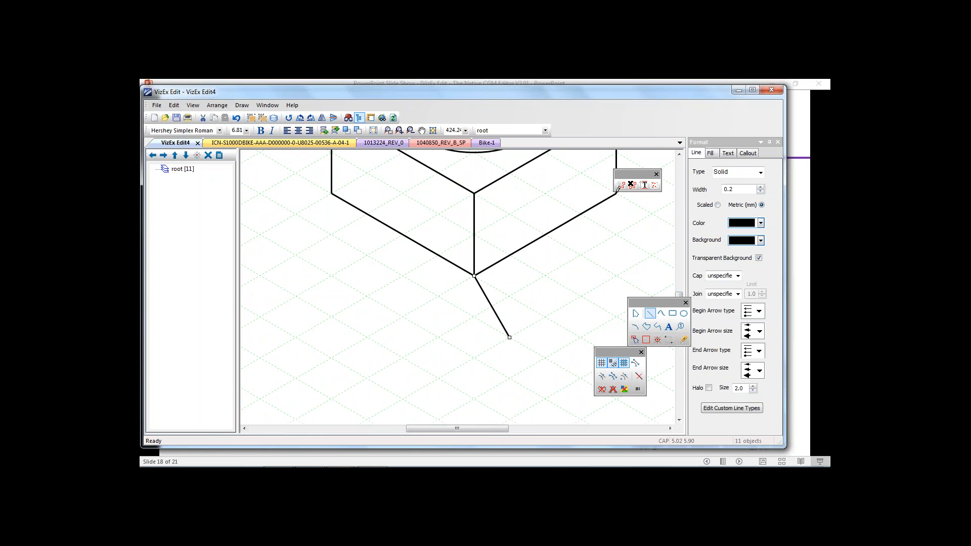
mouse_move(616, 193)
mouse_down()
mouse_move(617, 235)
mouse_move(653, 255)
mouse_move(526, 326)
mouse_up()
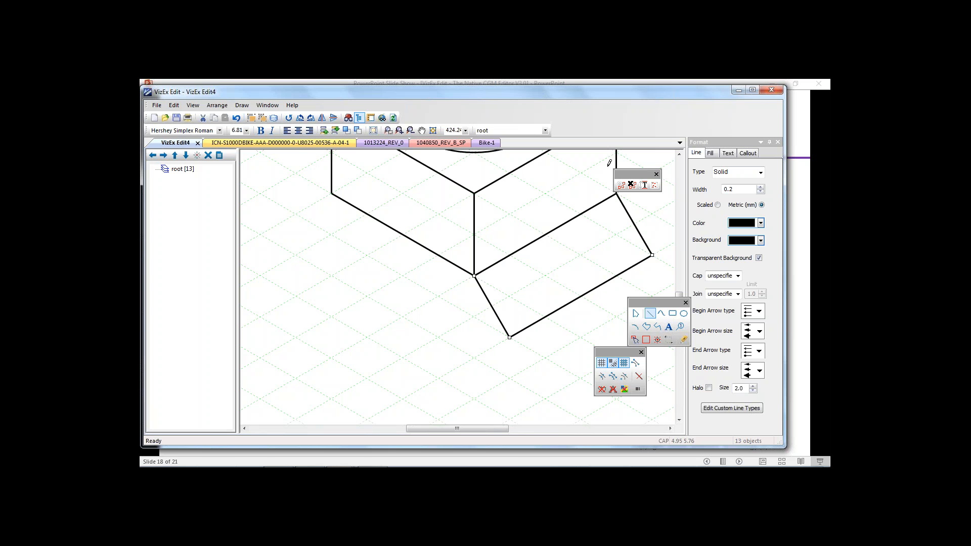
Move the box's lower-left edge to the angled face's lower corner, and extend that edge and the left vertical edge until they meet
click(636, 314)
drag(417, 246, 495, 336)
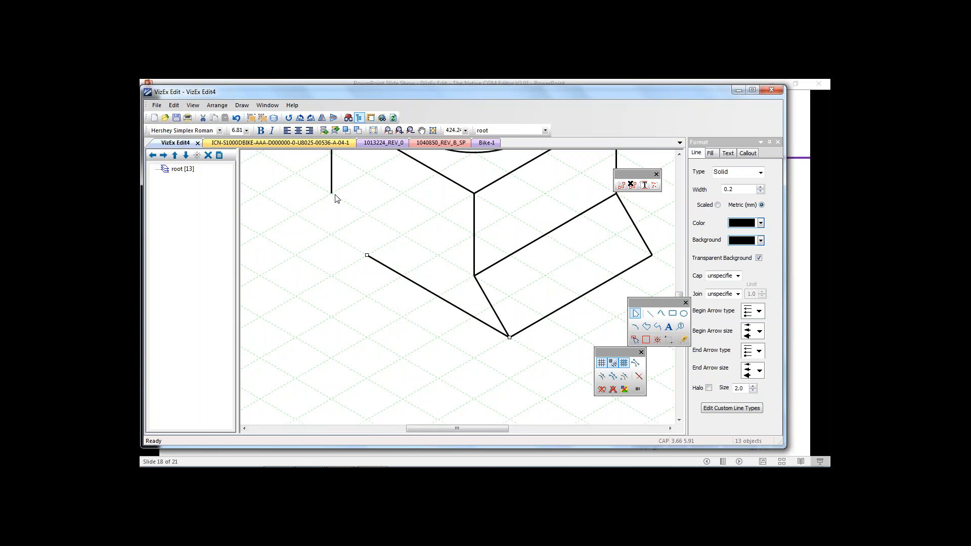
click(330, 195)
click(332, 194)
drag(331, 193, 332, 235)
drag(367, 255, 338, 236)
drag(682, 294, 679, 286)
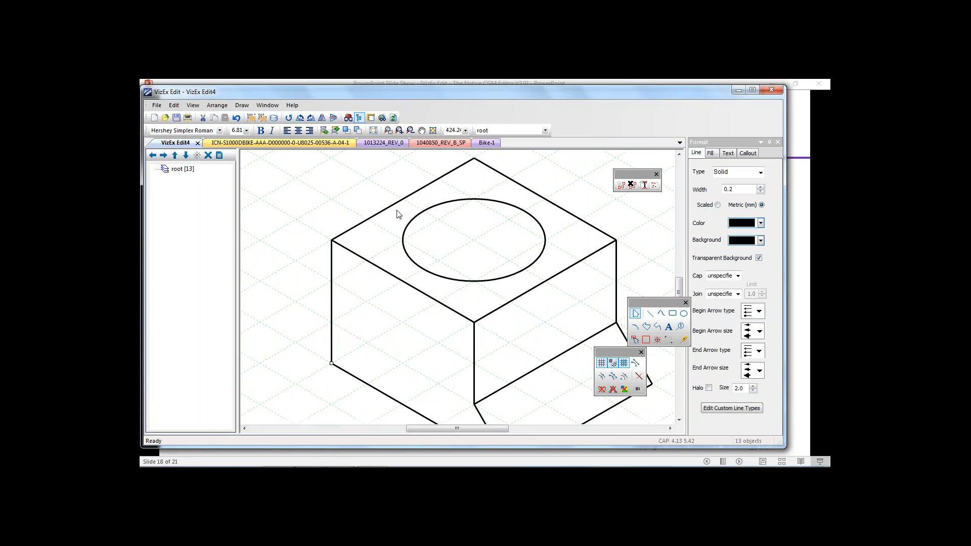
Open the Computer Graphic Metafile No CO Xploded View from the VizExEdit Demo folder
click(156, 107)
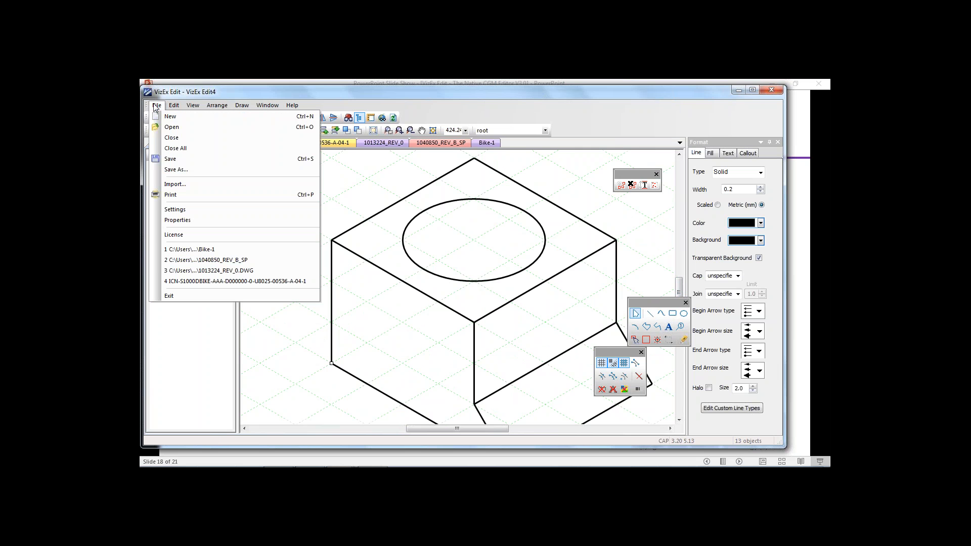
click(171, 127)
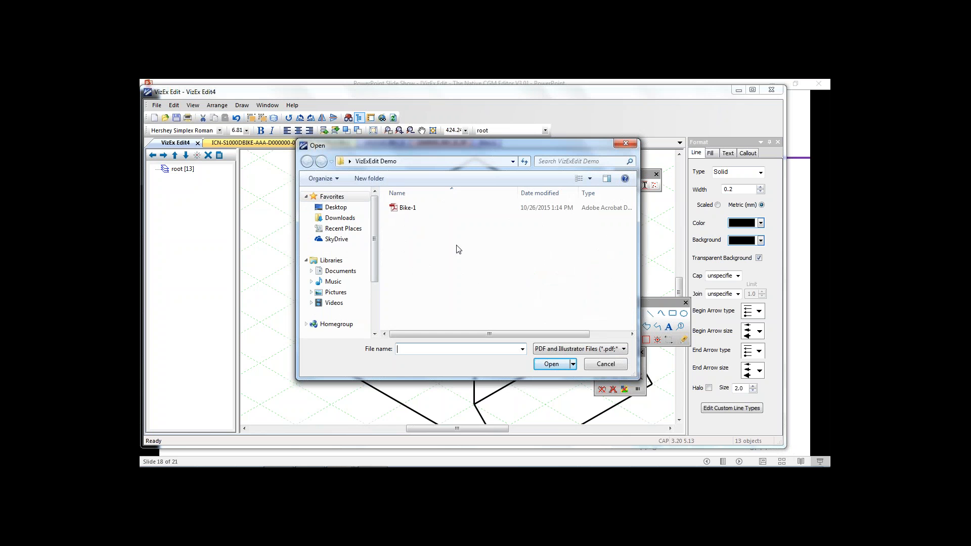
click(587, 350)
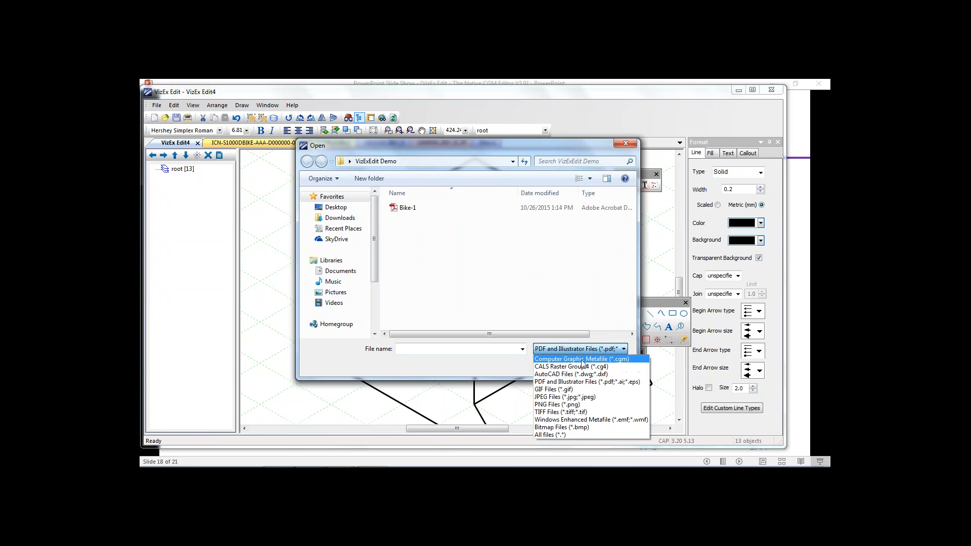
click(582, 359)
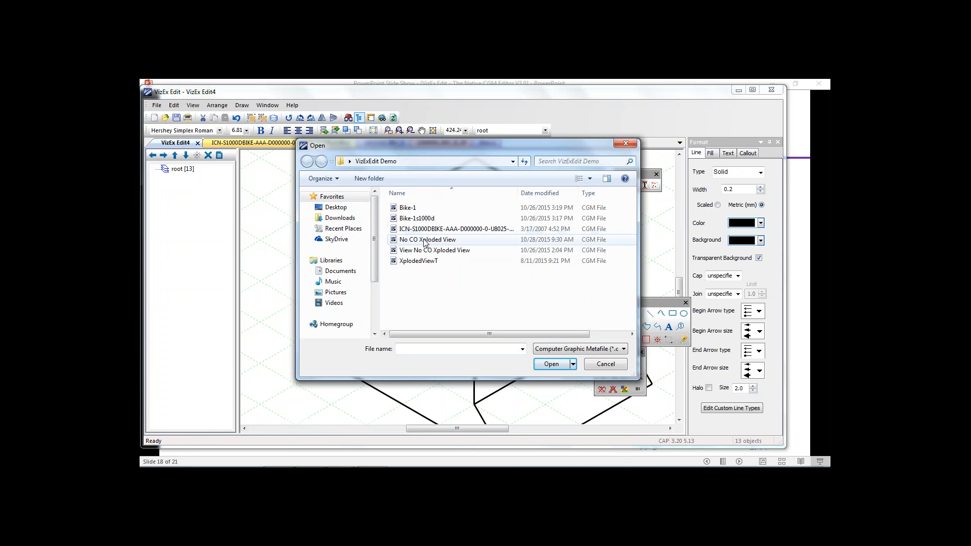
click(425, 243)
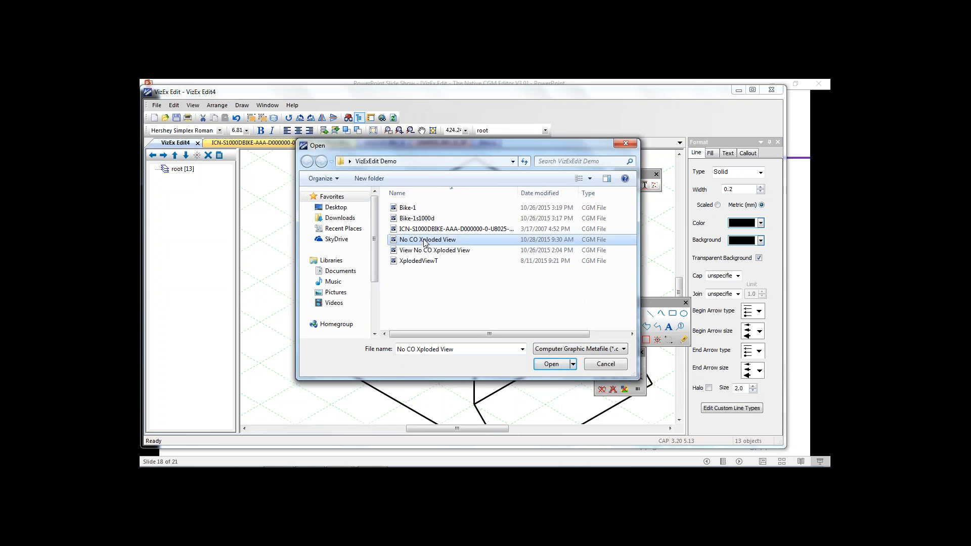
click(552, 367)
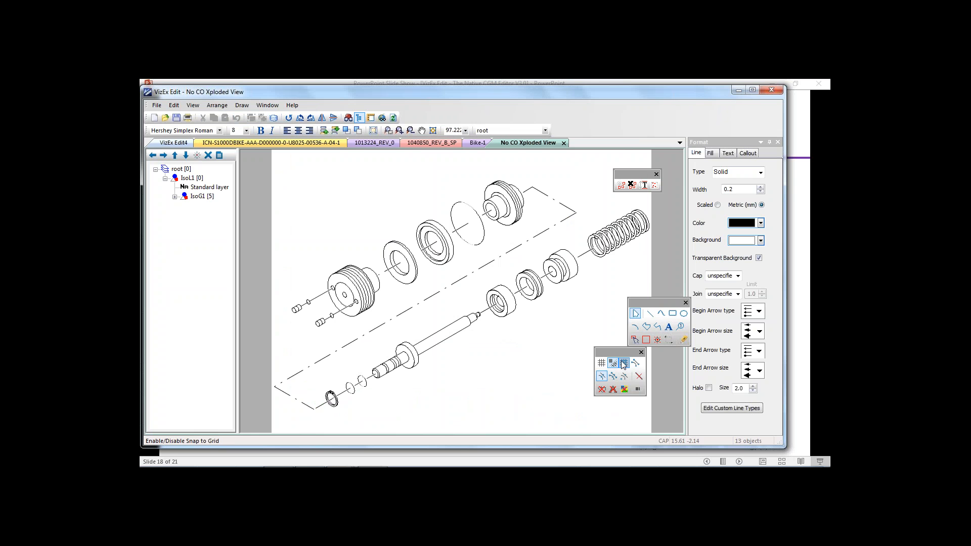
Display the isometric grid over the exploded view and move the collar beside the shaft's threaded tip onto the grid
click(603, 364)
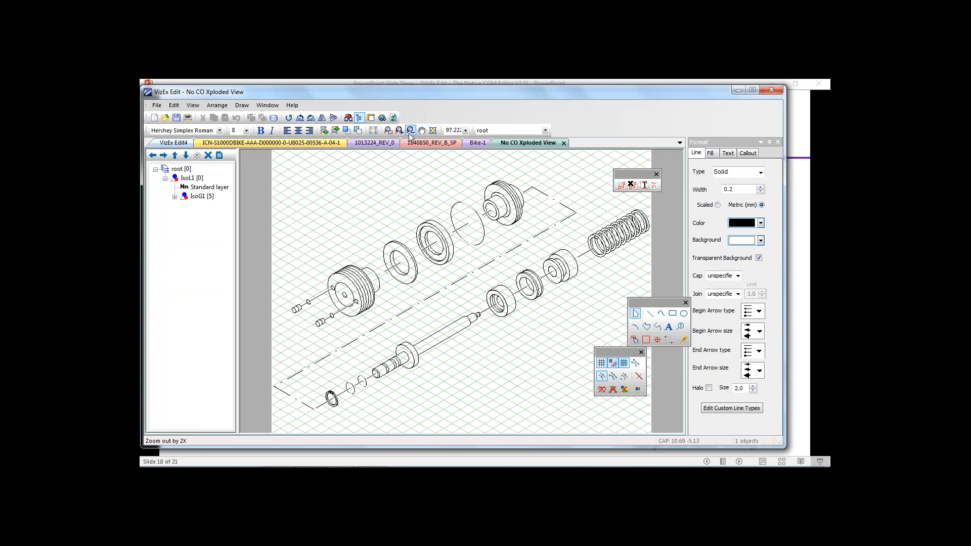
click(392, 133)
drag(466, 279, 555, 357)
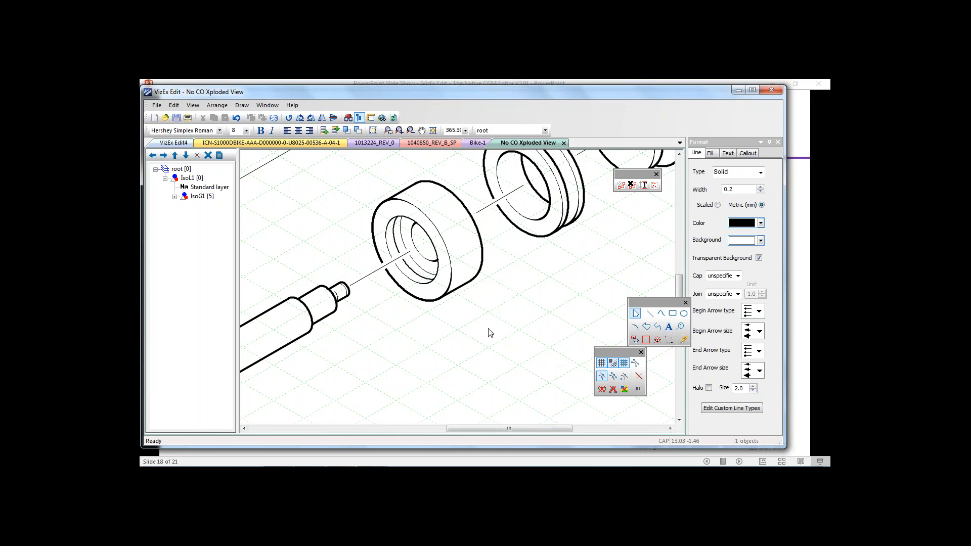
drag(365, 172, 495, 338)
drag(390, 272, 365, 303)
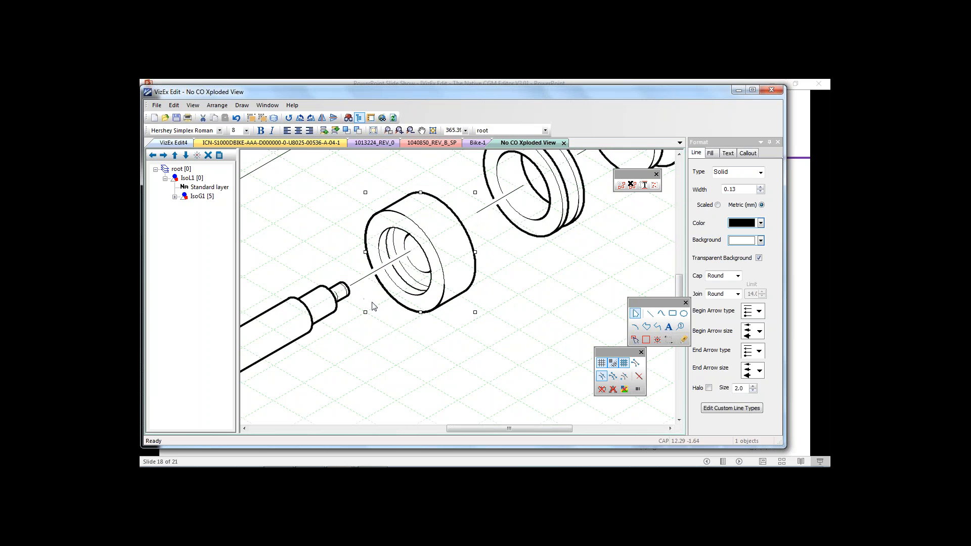
Try moving the collar and its centerline to other grid points, undo the moves, and deselect the parts
drag(375, 291, 373, 296)
drag(348, 183, 503, 330)
drag(382, 285, 363, 294)
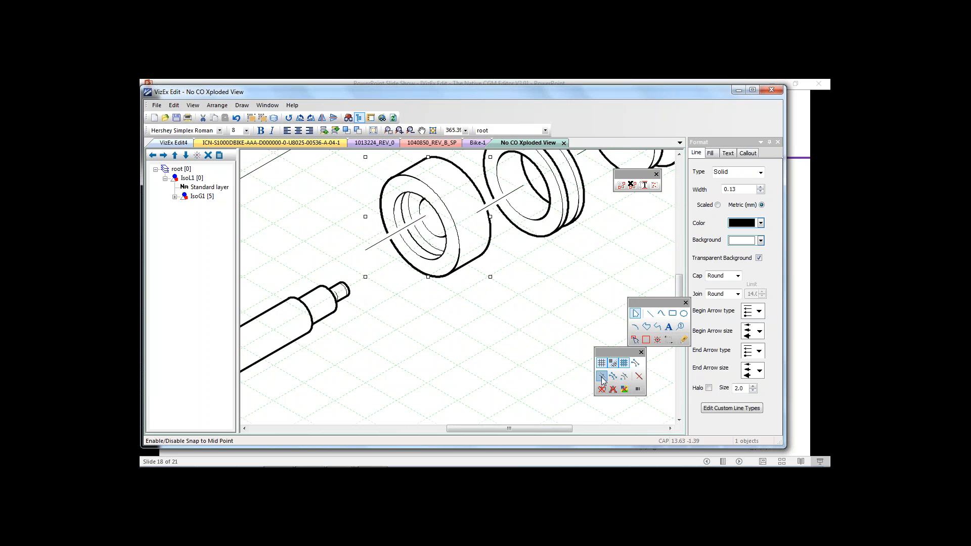
drag(405, 264, 431, 283)
key(ctrl+z)
click(521, 252)
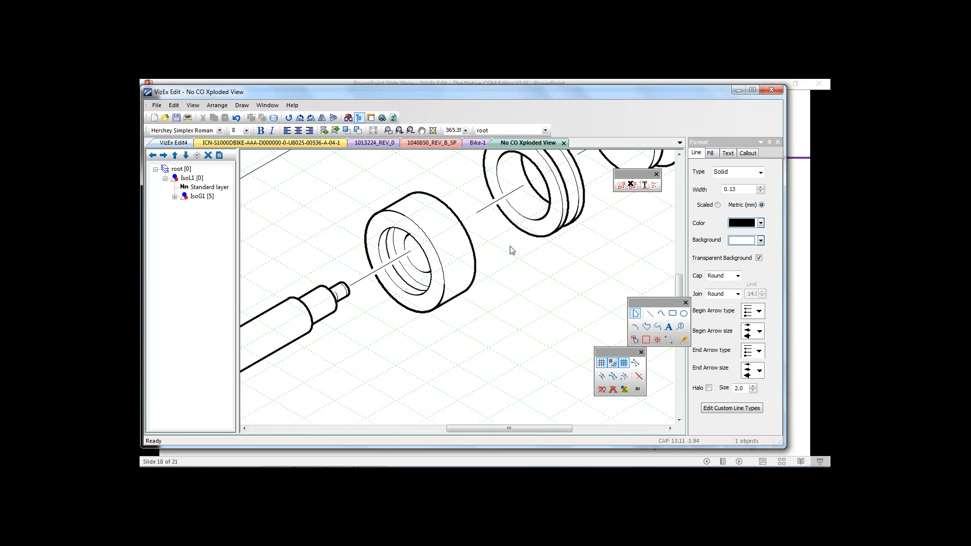
Try deleting and then moving the collar's rear outline, undoing each change
click(461, 227)
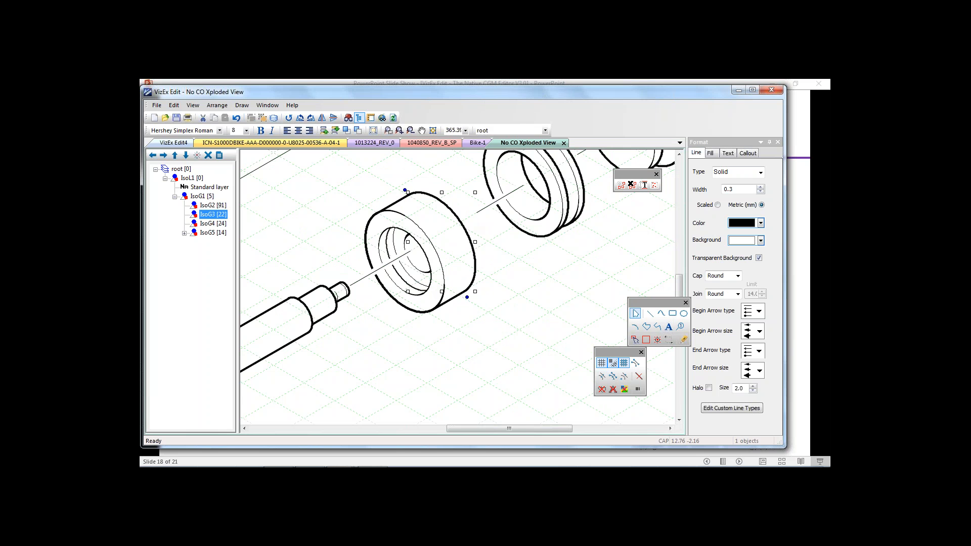
key(Delete)
key(ctrl+z)
drag(409, 195, 434, 176)
key(ctrl+z)
With grid snapping off, lengthen the collar by moving its rear outline away from the shaft, and extend its lower edge to meet the outline
mouse_move(410, 196)
mouse_down()
mouse_move(441, 179)
mouse_move(431, 182)
mouse_move(435, 198)
mouse_move(456, 185)
mouse_up()
click(401, 200)
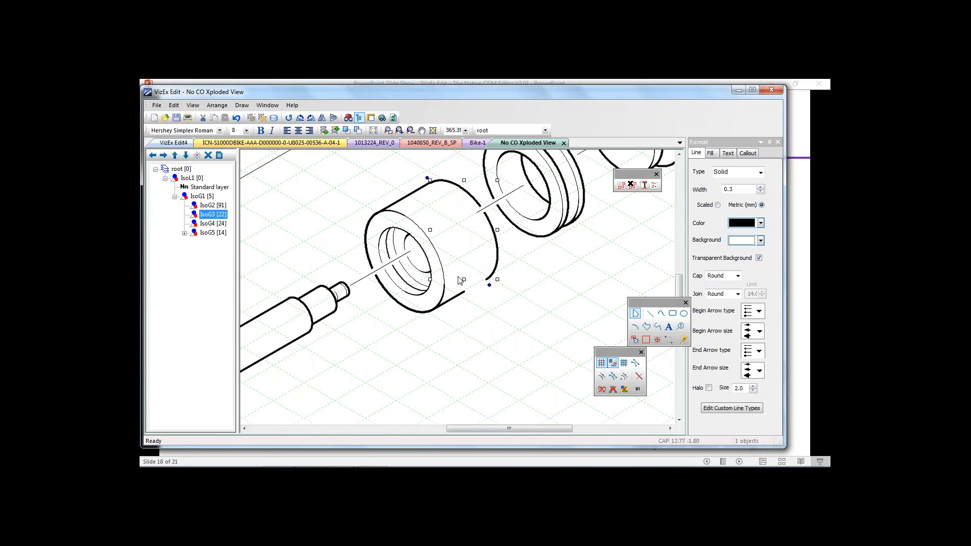
drag(463, 292, 462, 293)
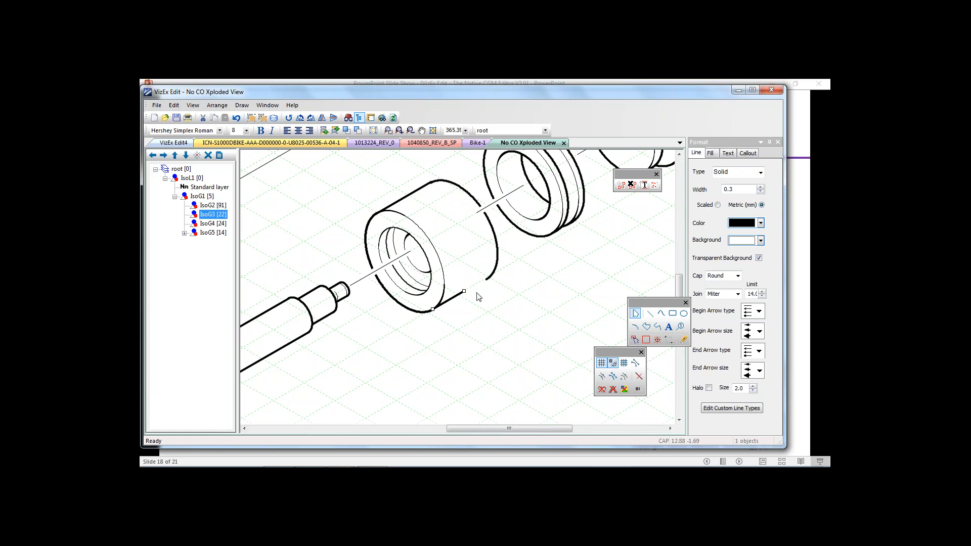
click(635, 362)
drag(464, 291, 485, 279)
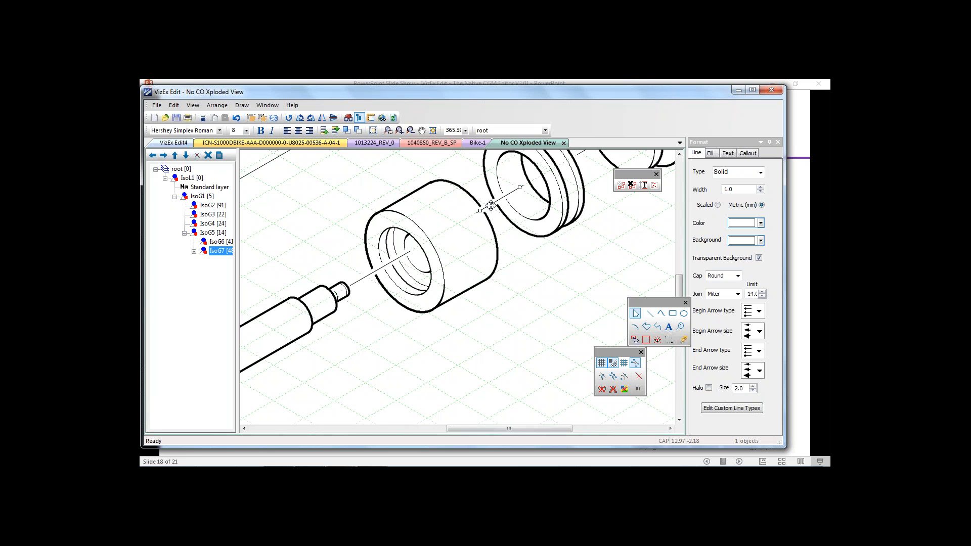
Shorten the centerline behind the lengthened collar to the collar's rear edge, and move the drawing tools just above the snapping tools
drag(459, 169, 500, 201)
click(434, 130)
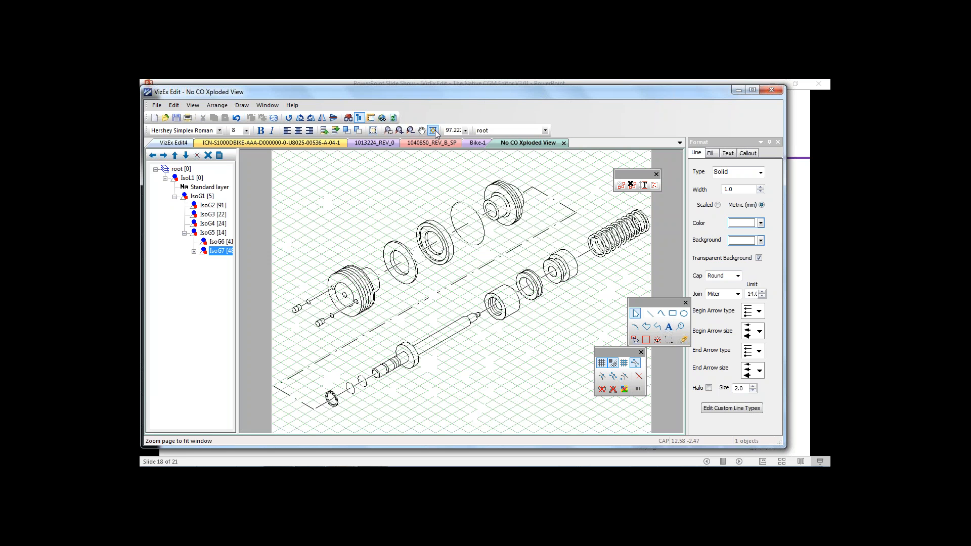
mouse_move(648, 304)
mouse_down()
mouse_move(613, 305)
mouse_move(620, 292)
mouse_up()
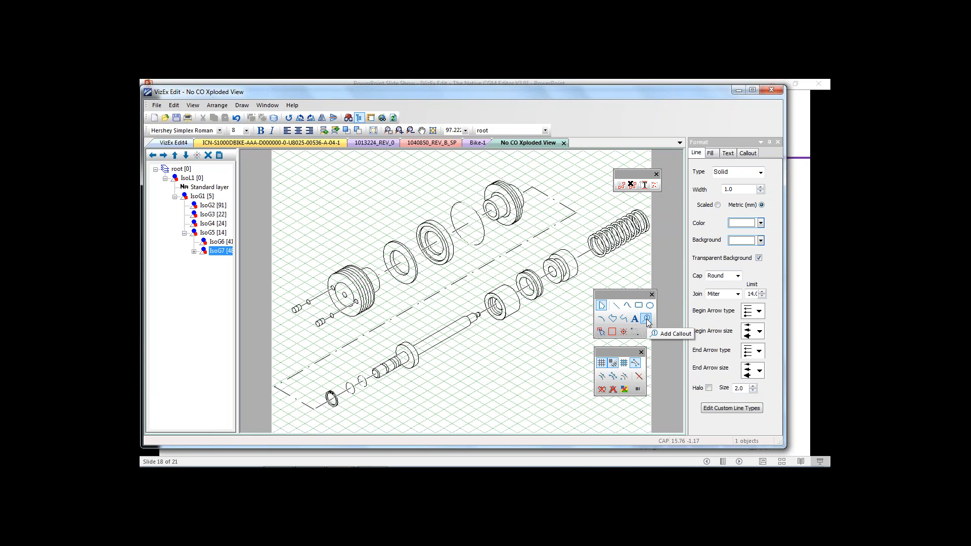
In the callout settings, start numbering at 1 with a circle outline, a straight connecting line and a dot arrowhead
click(824, 316)
click(747, 154)
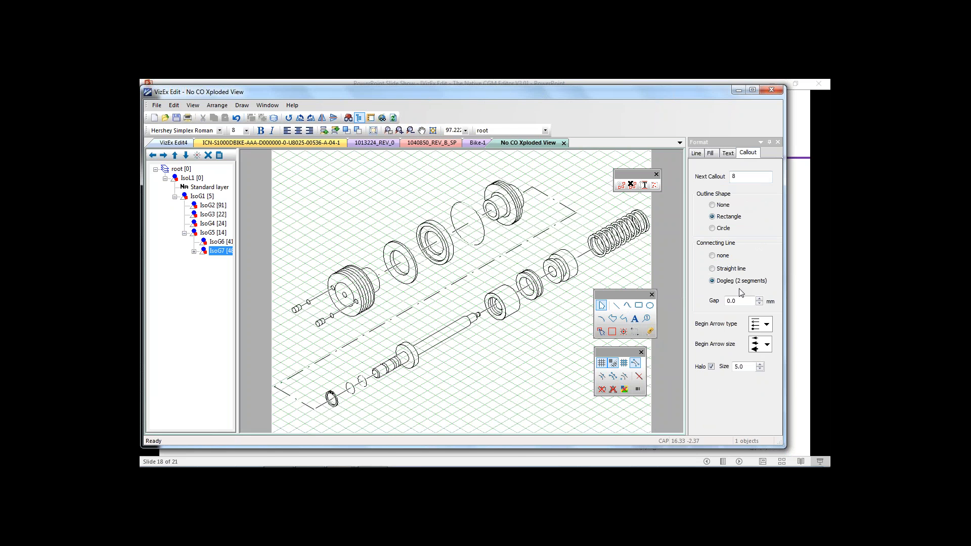
click(175, 106)
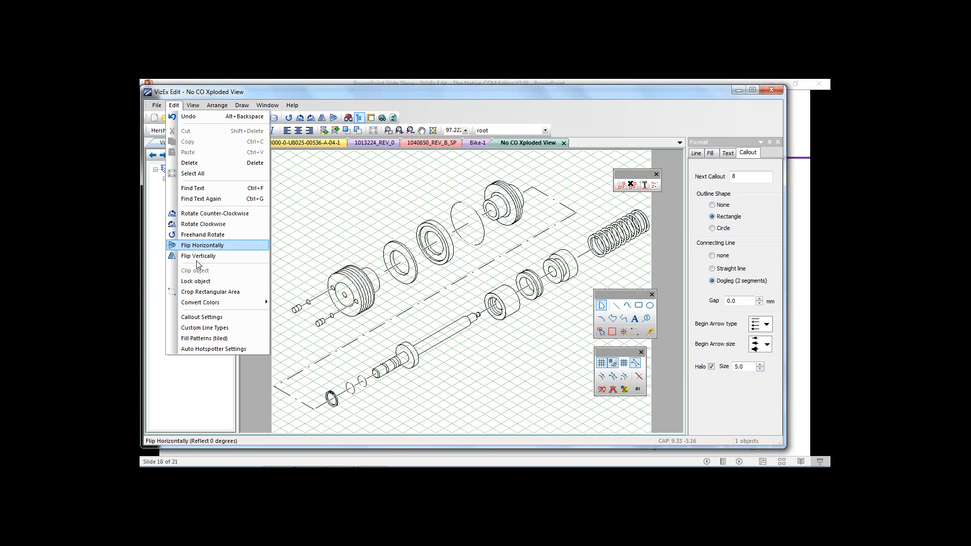
click(202, 318)
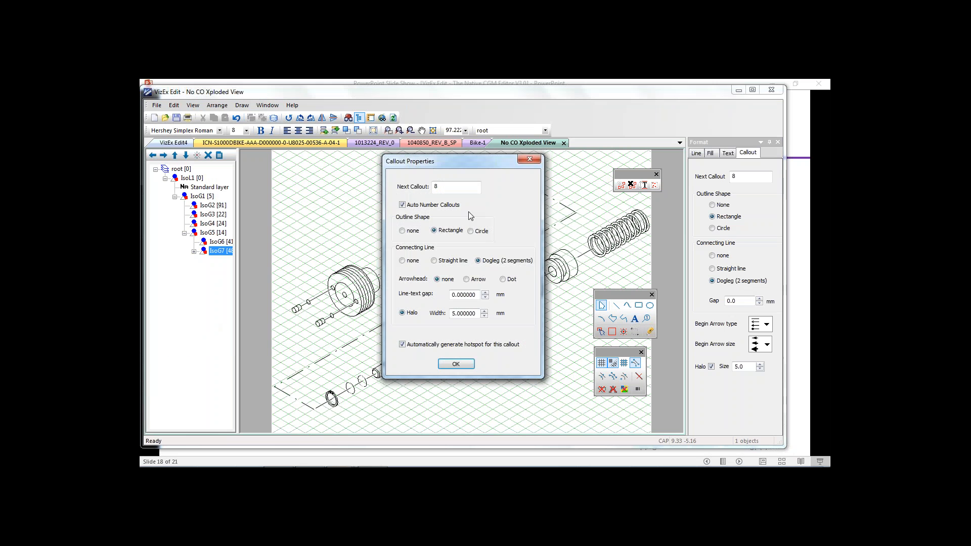
drag(442, 188, 412, 189)
click(476, 236)
click(434, 262)
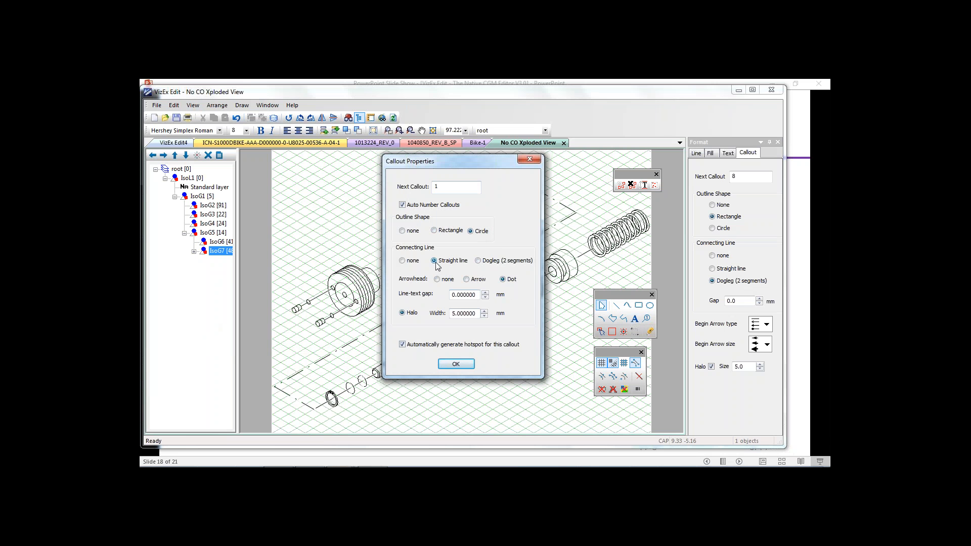
click(456, 364)
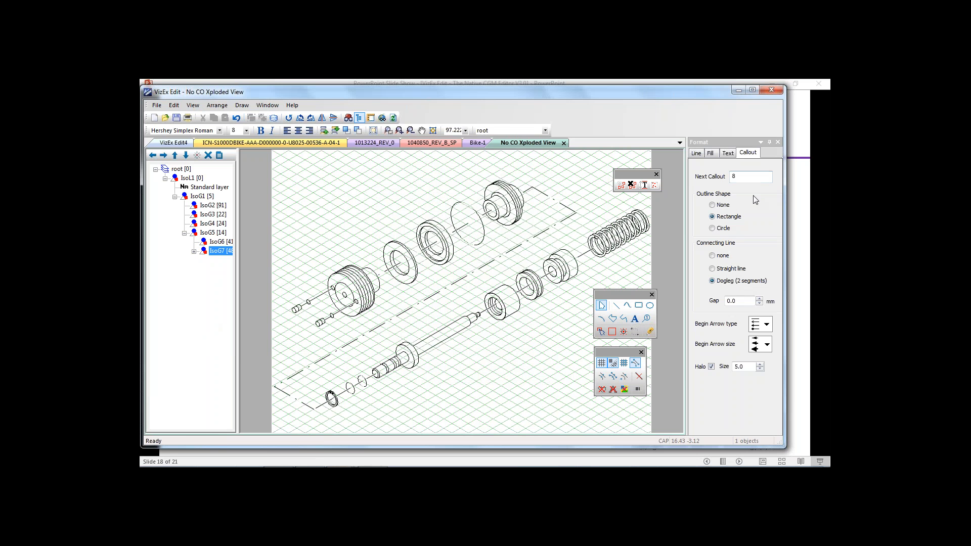
Match the callout format properties: next callout 1, circle outline, straight connecting line and a dot as the begin arrow type
double_click(741, 179)
text(1)
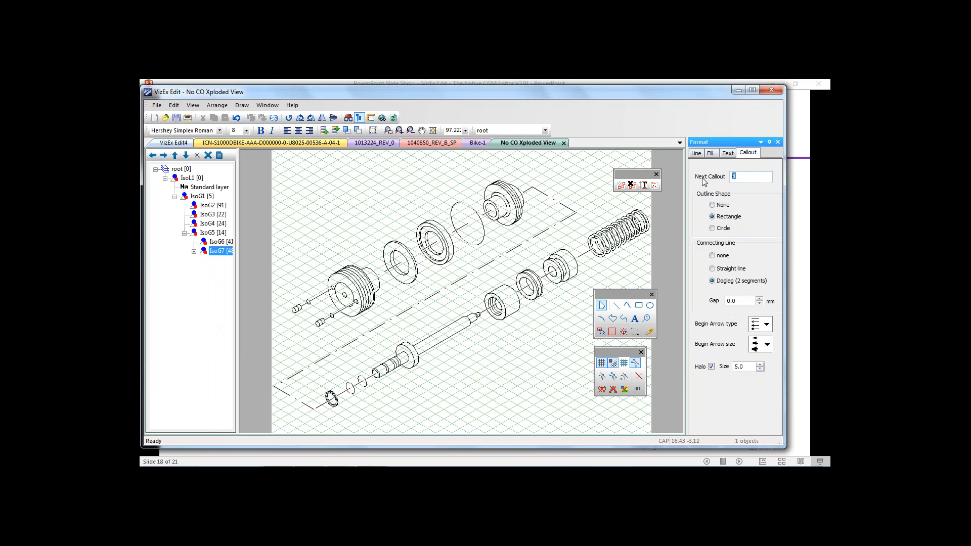
click(713, 269)
click(715, 229)
click(767, 327)
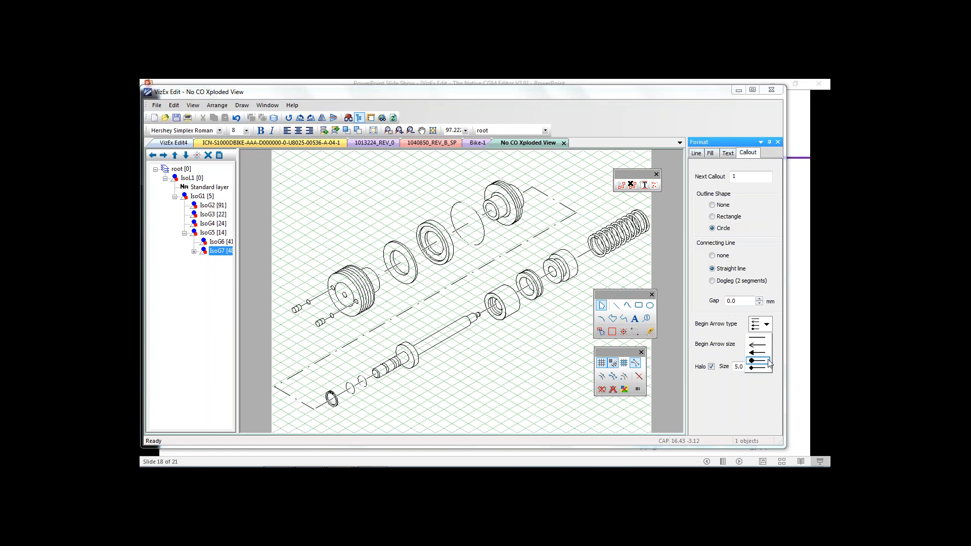
click(765, 364)
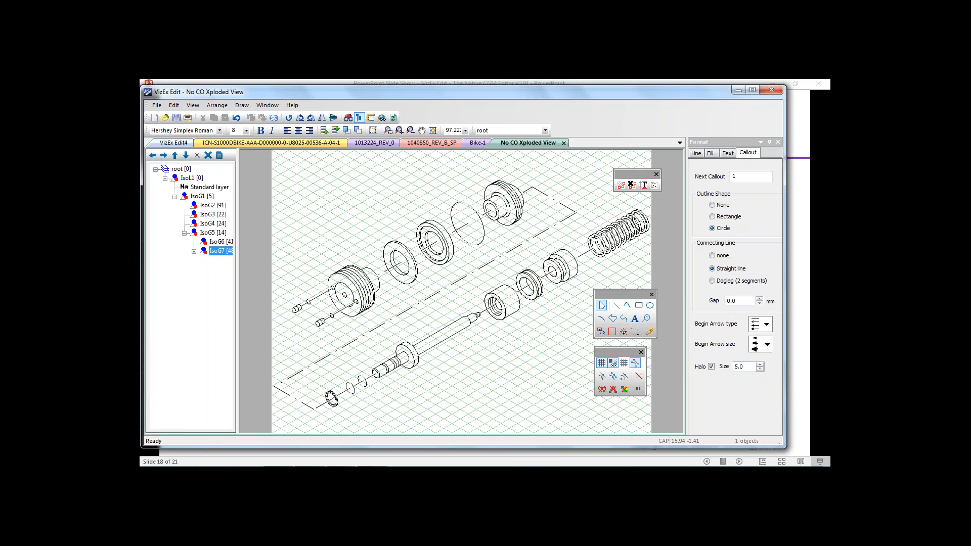
Add circled callouts 1, 2 and 3 to the grooved end cap, the flat washer and the thick ring
click(646, 319)
drag(333, 279, 305, 246)
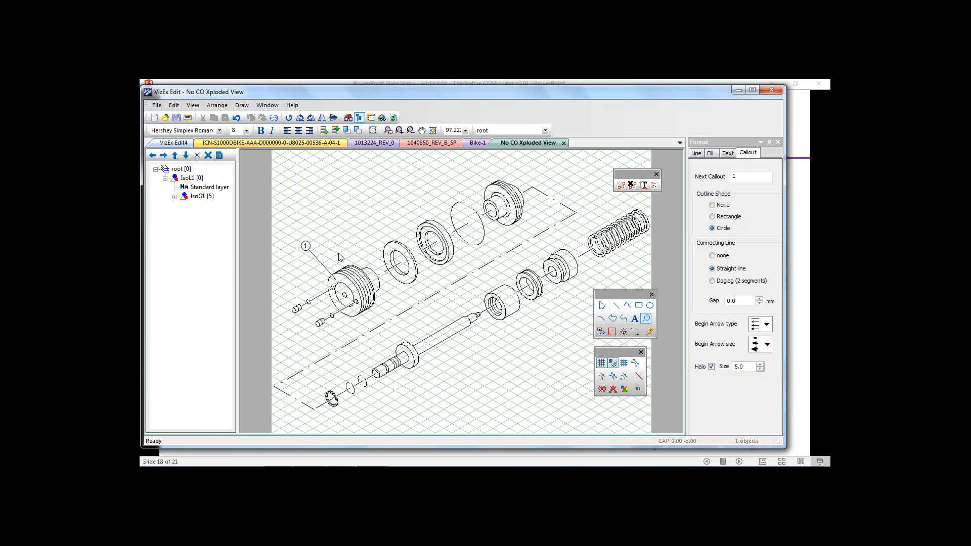
drag(391, 253, 347, 224)
drag(427, 236, 376, 206)
Add callout 4 with a rectangle outline to the rear hub and callout 5 without an outline to the shaft
click(713, 217)
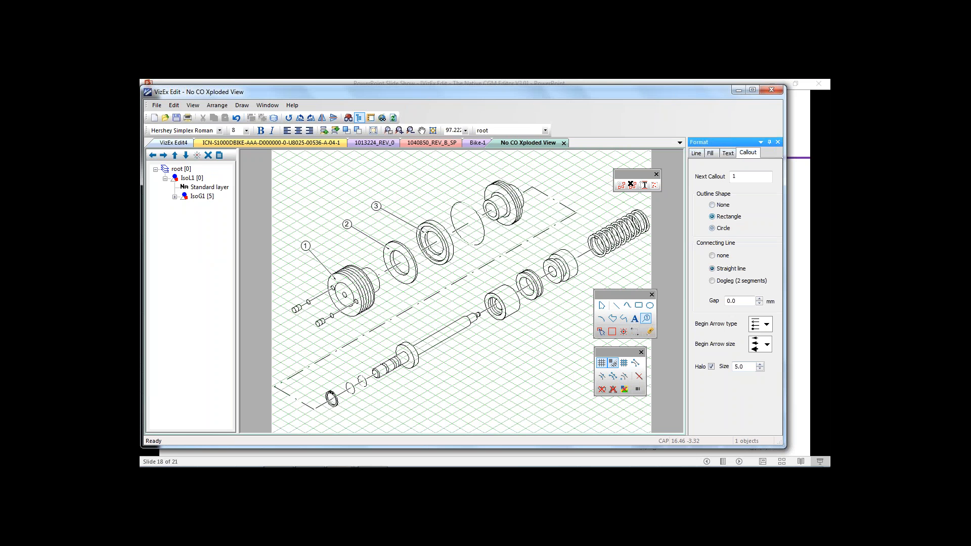
drag(491, 192, 427, 183)
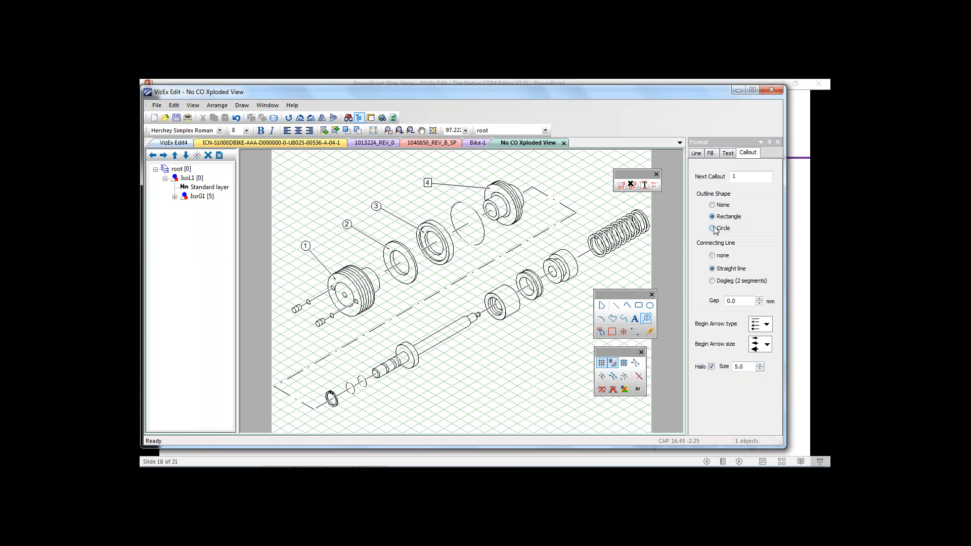
click(714, 206)
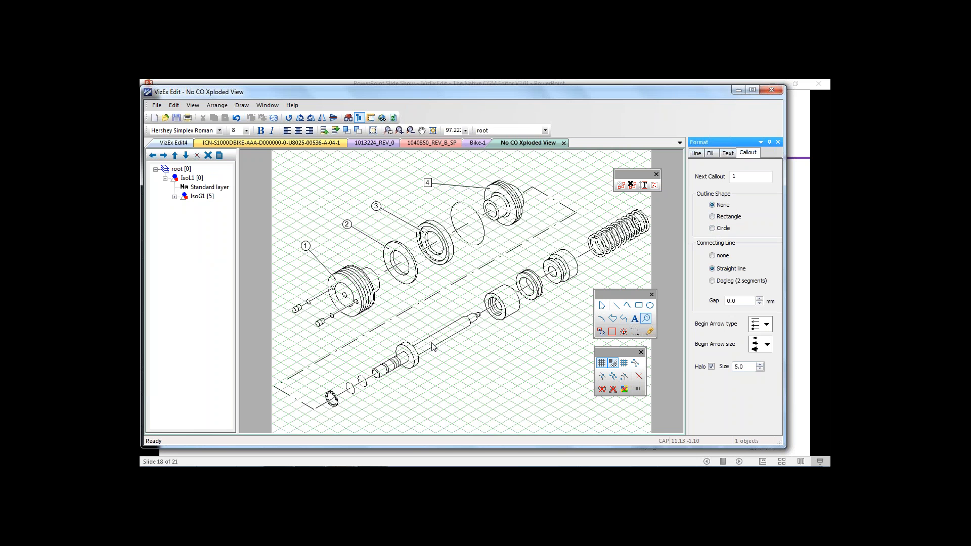
drag(432, 343, 432, 384)
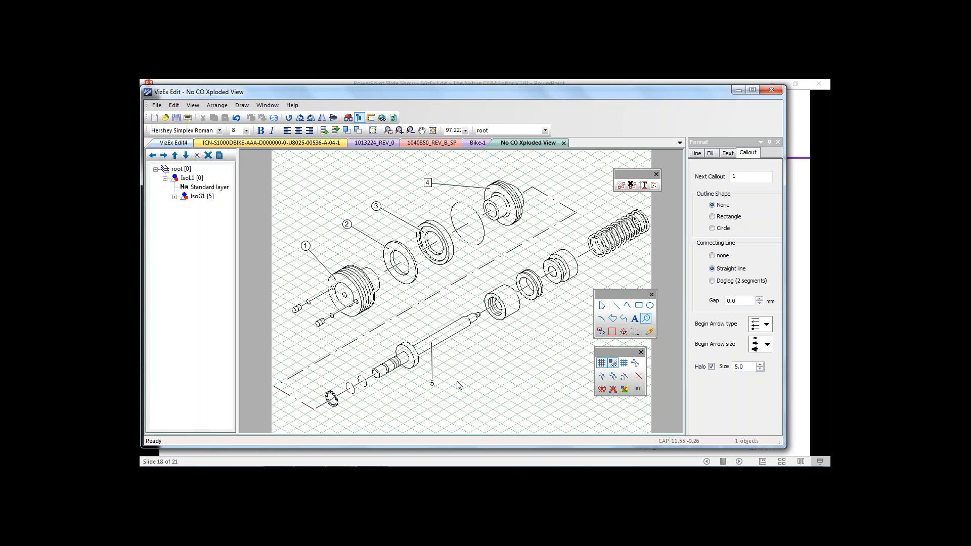
Add callout 6 with a rectangle outline and a dogleg connecting line to the lengthened collar
click(713, 281)
click(713, 217)
drag(513, 307, 557, 333)
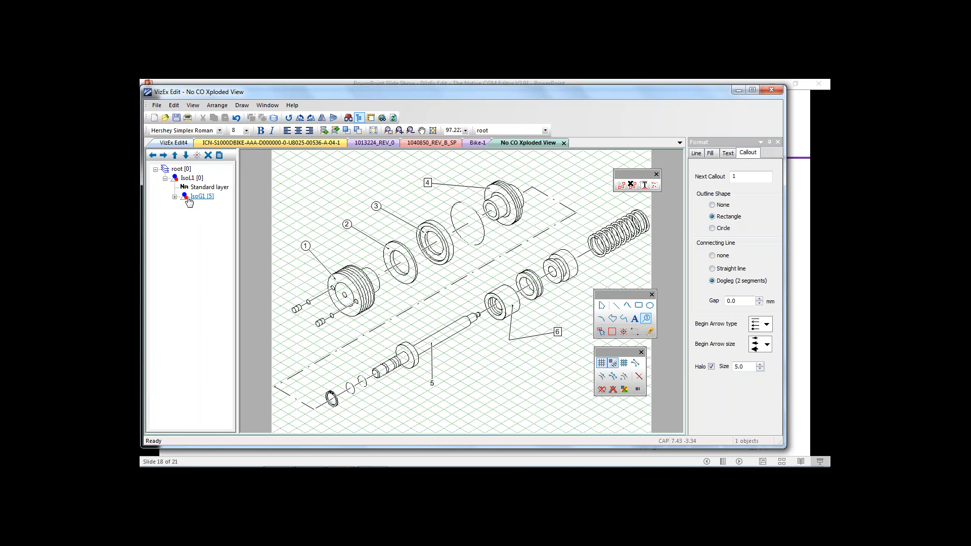
Create a new layer under root with the ID Callout
click(174, 170)
right_click(173, 171)
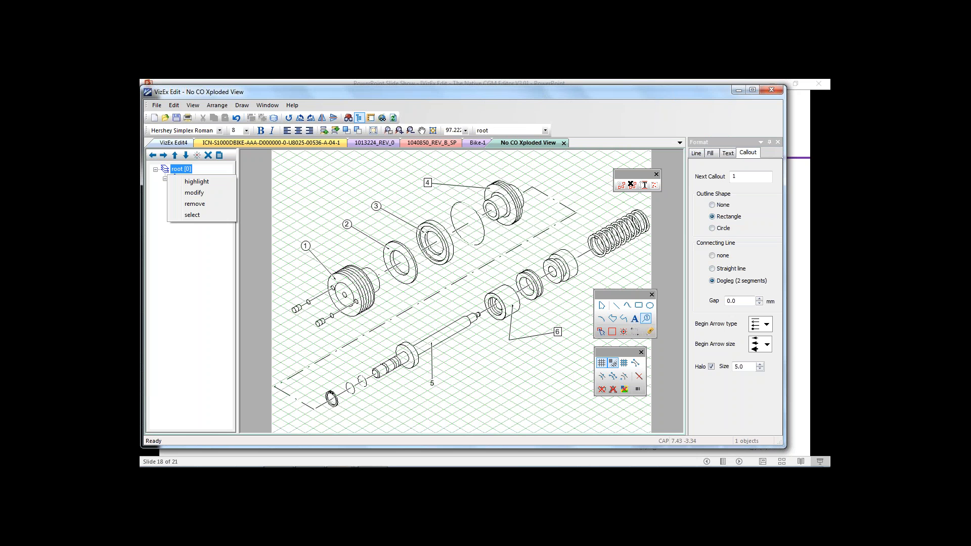
click(177, 168)
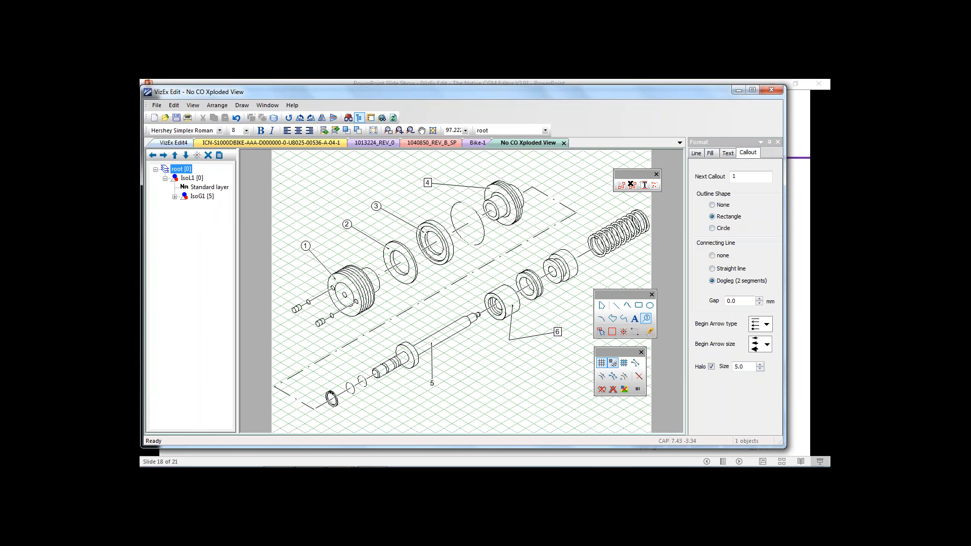
click(274, 118)
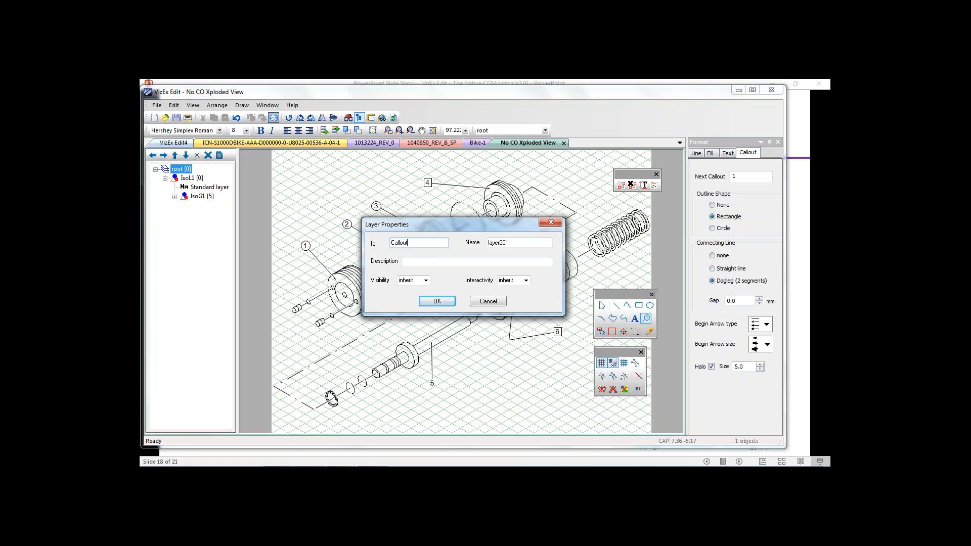
click(437, 301)
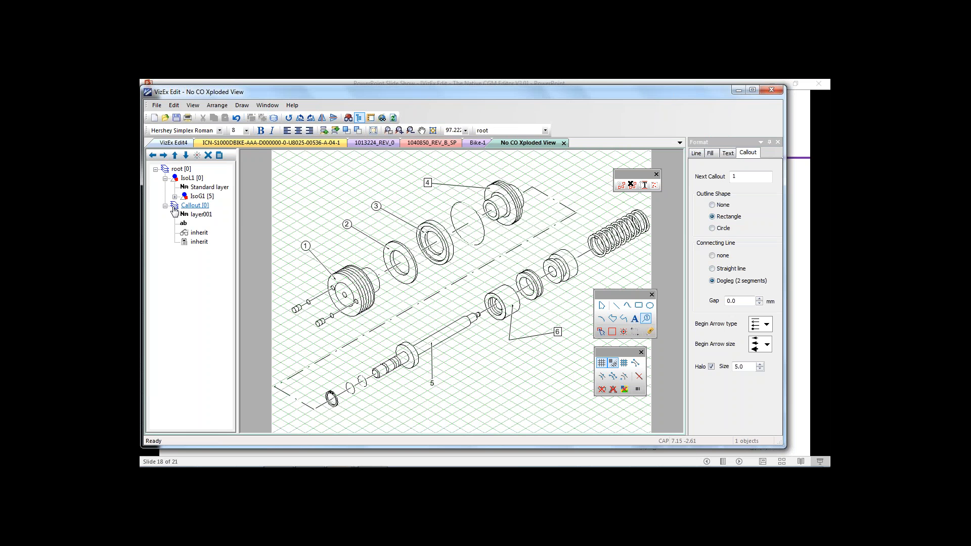
Expand the structure tree down to the contents of group IsoG7 and widen it to examine the callout hotspots
click(202, 196)
click(174, 196)
click(185, 233)
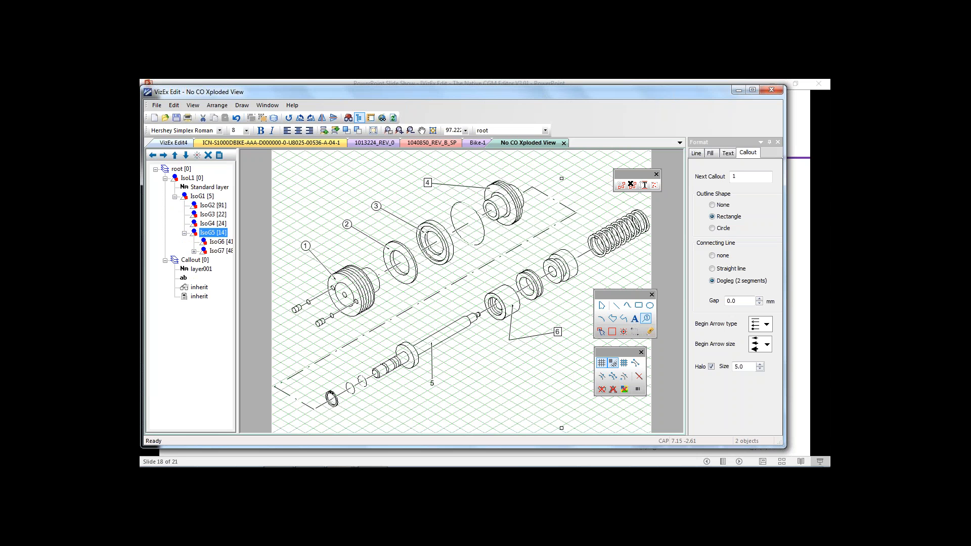
click(194, 252)
drag(238, 286, 284, 286)
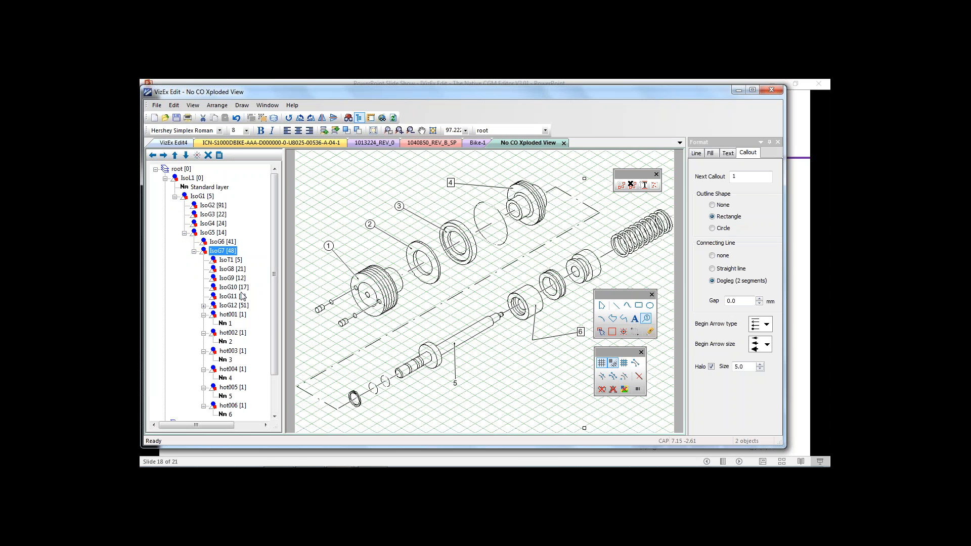
click(231, 335)
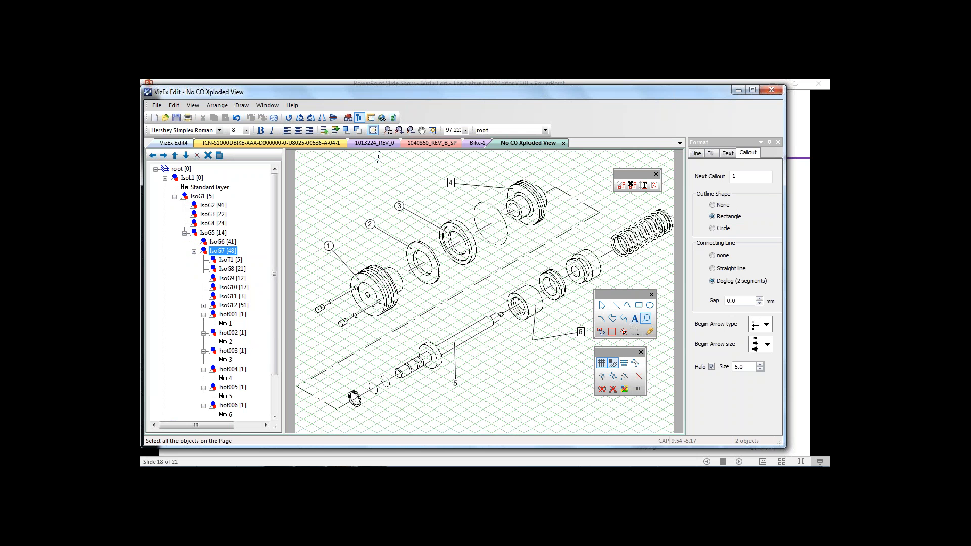
Show the hotspots on the callout numbers and move the drawing tools slightly away from callout 6
click(348, 120)
key(Escape)
click(349, 118)
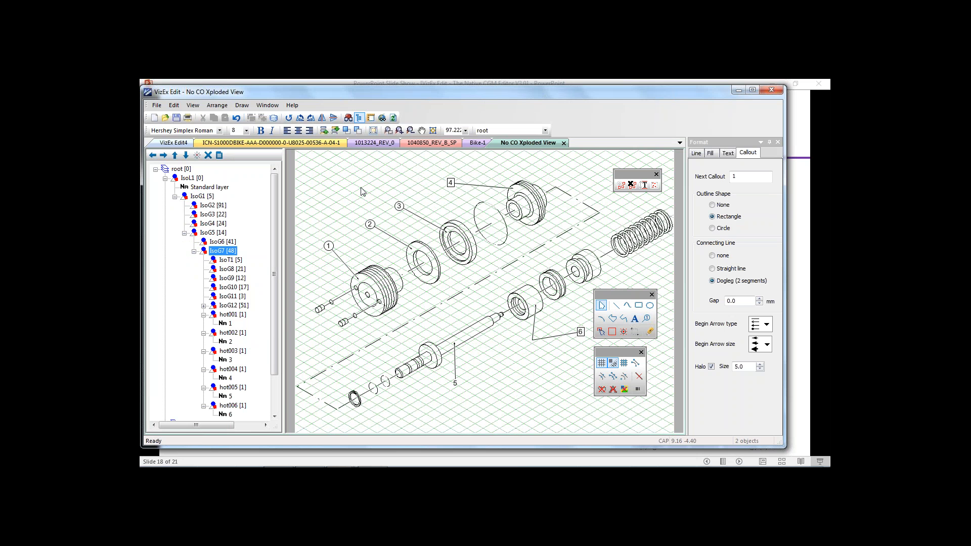
click(349, 119)
click(349, 119)
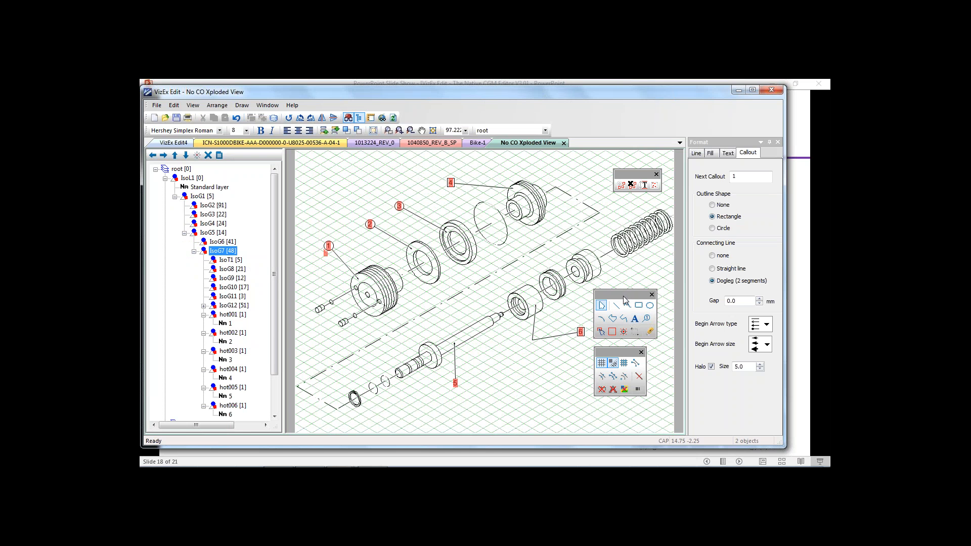
drag(625, 299, 638, 285)
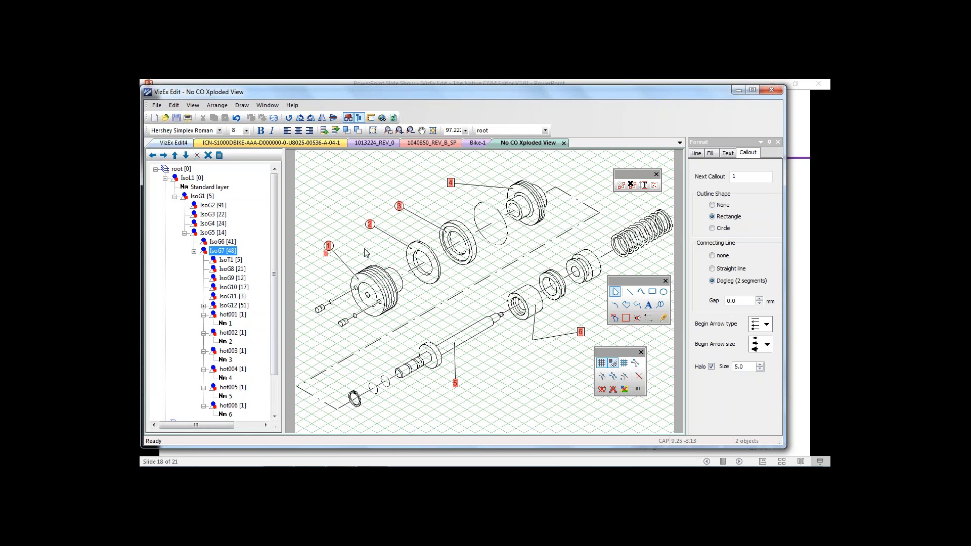
Hide the hotspots and select callout 2 to locate its hotspot group hot002 in the structure tree
click(231, 333)
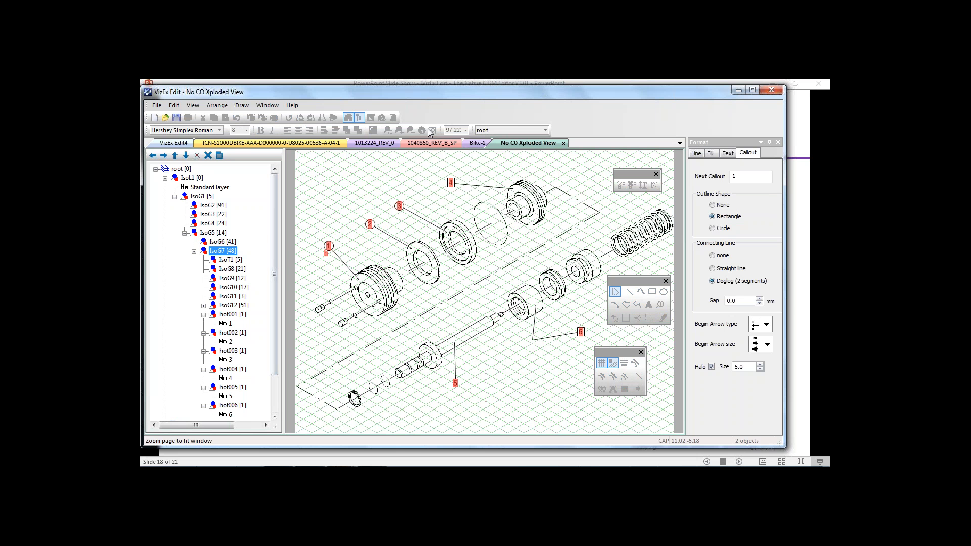
click(366, 173)
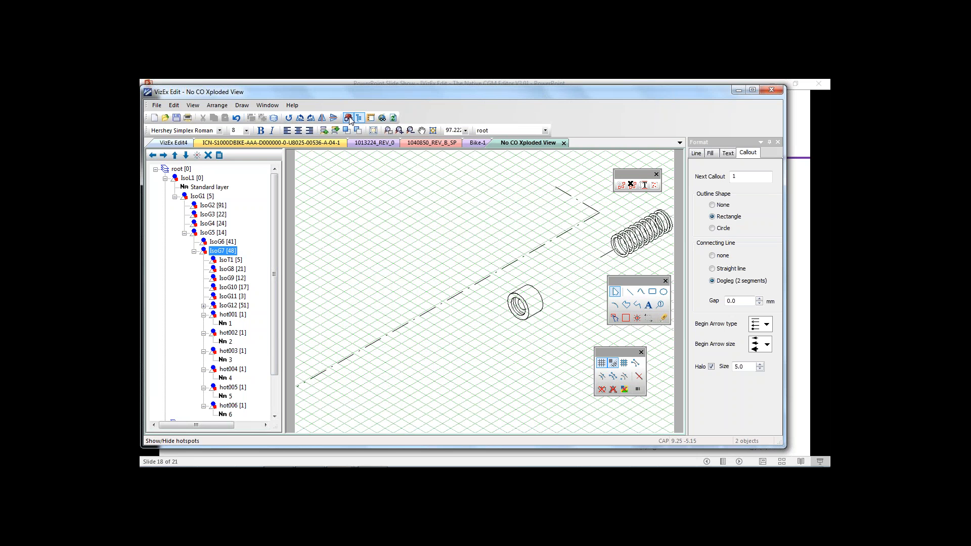
click(371, 225)
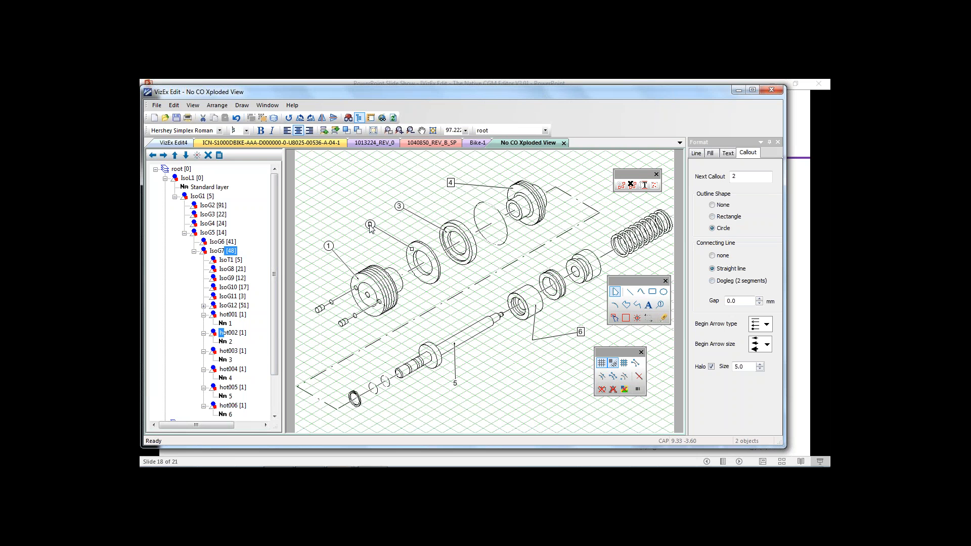
click(232, 333)
click(231, 334)
click(217, 105)
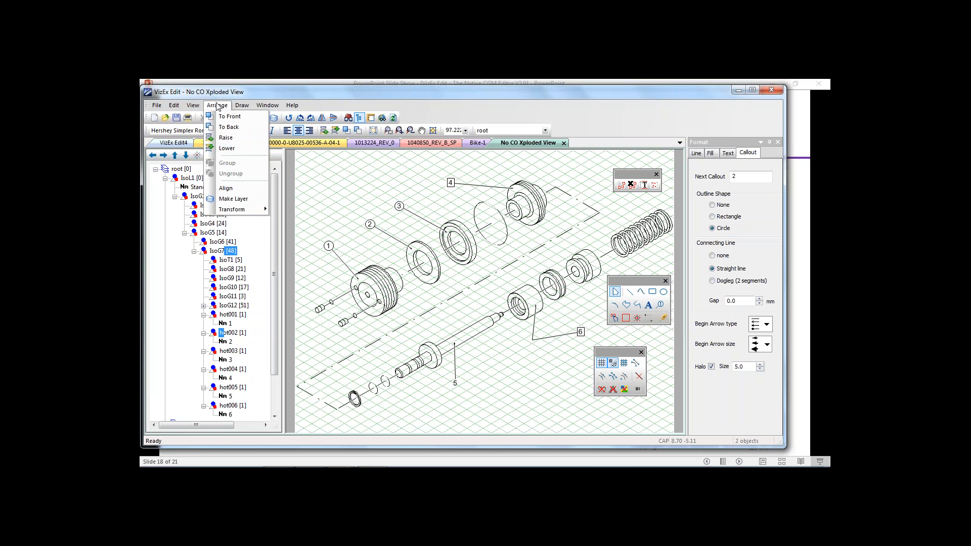
mouse_move(196, 108)
click(211, 180)
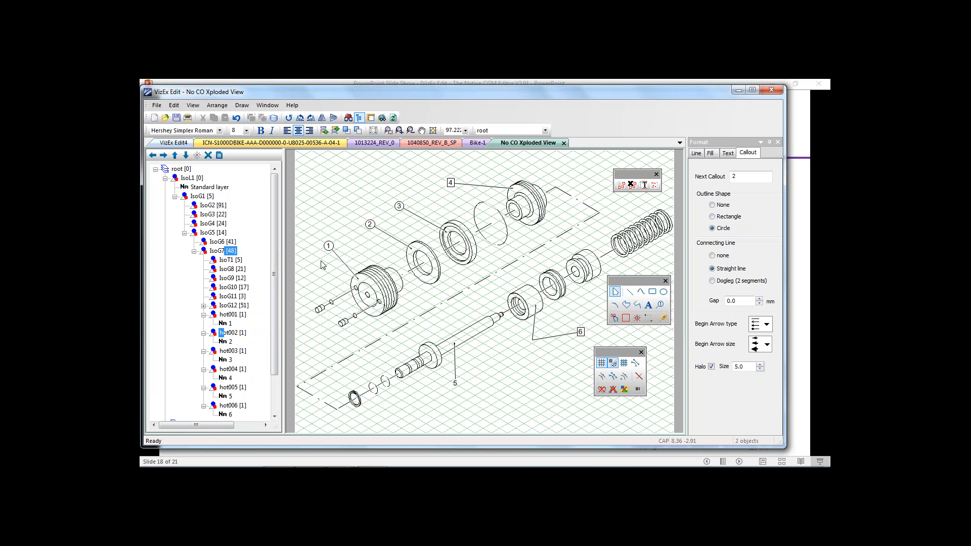
click(236, 338)
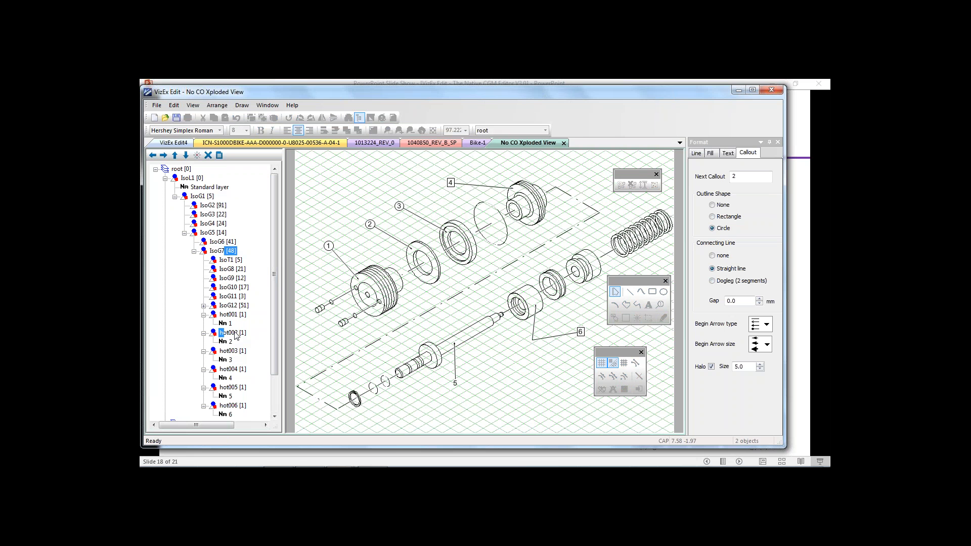
click(371, 226)
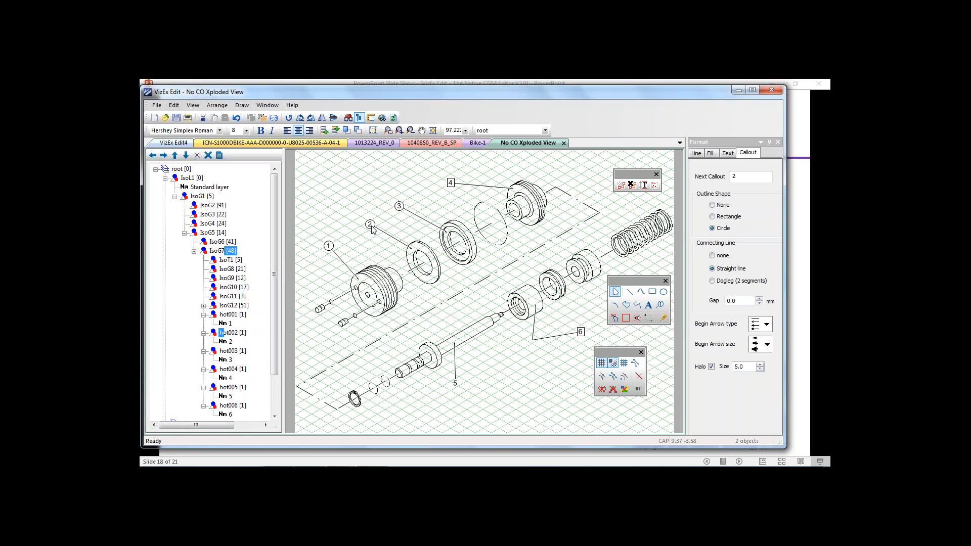
click(232, 339)
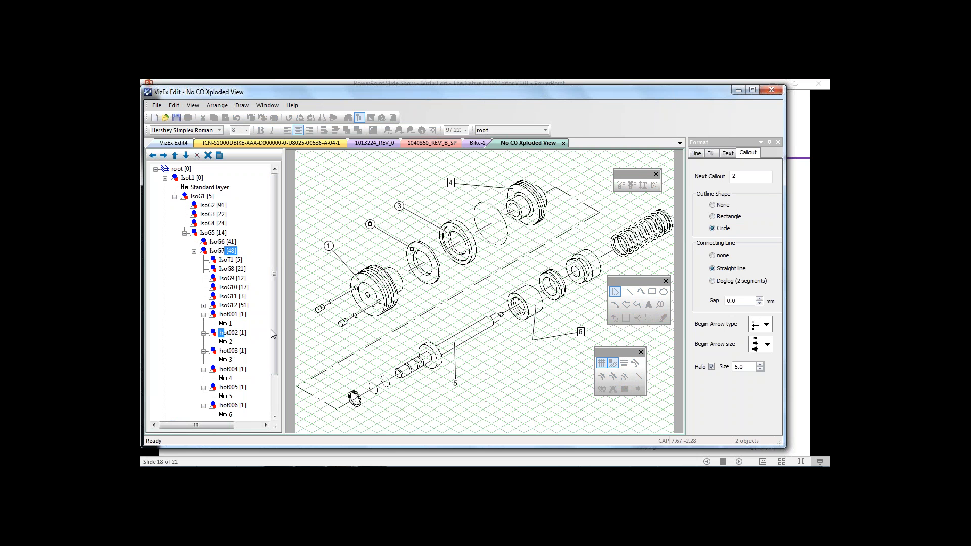
click(194, 251)
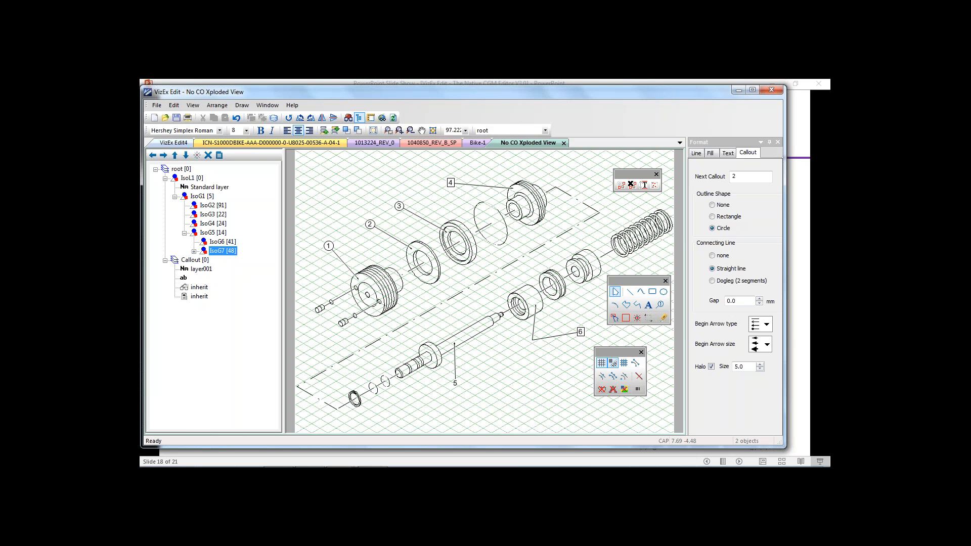
click(194, 252)
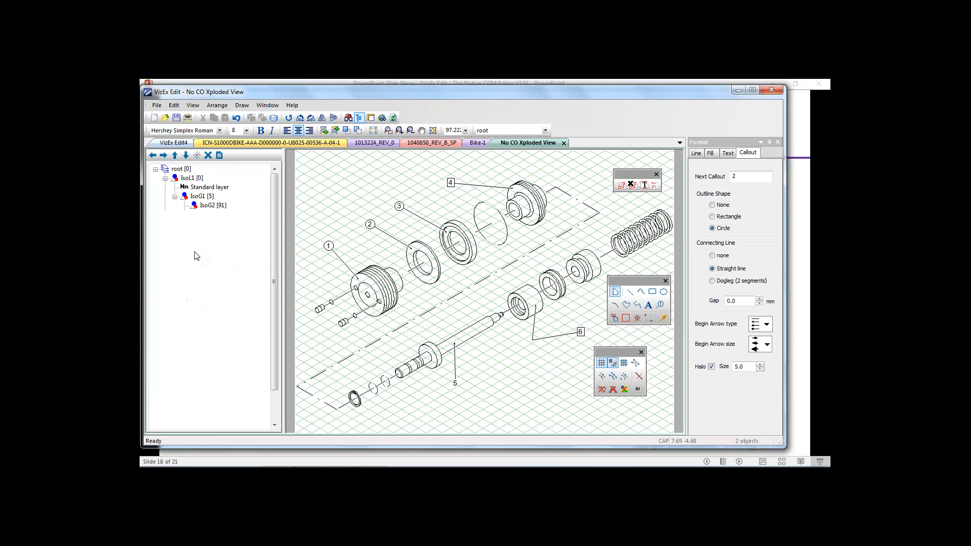
Modify the hotspot hot002 of callout 2 to have the screentip "washer" and deselect the callout
click(371, 226)
right_click(371, 225)
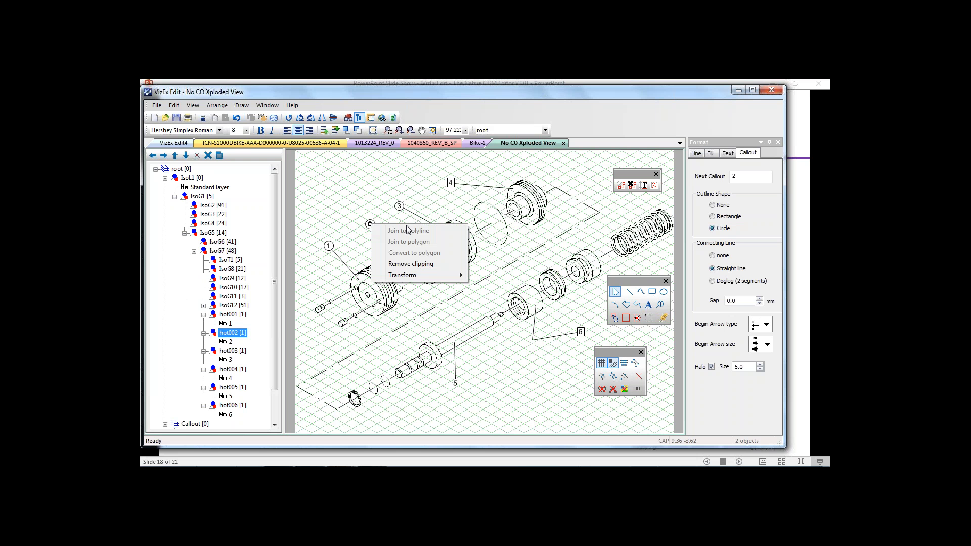
click(227, 338)
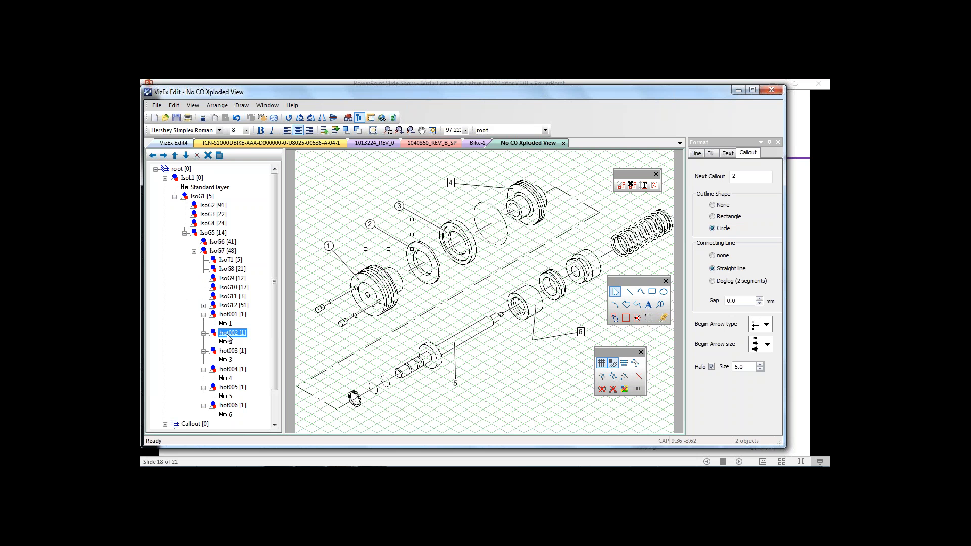
right_click(227, 338)
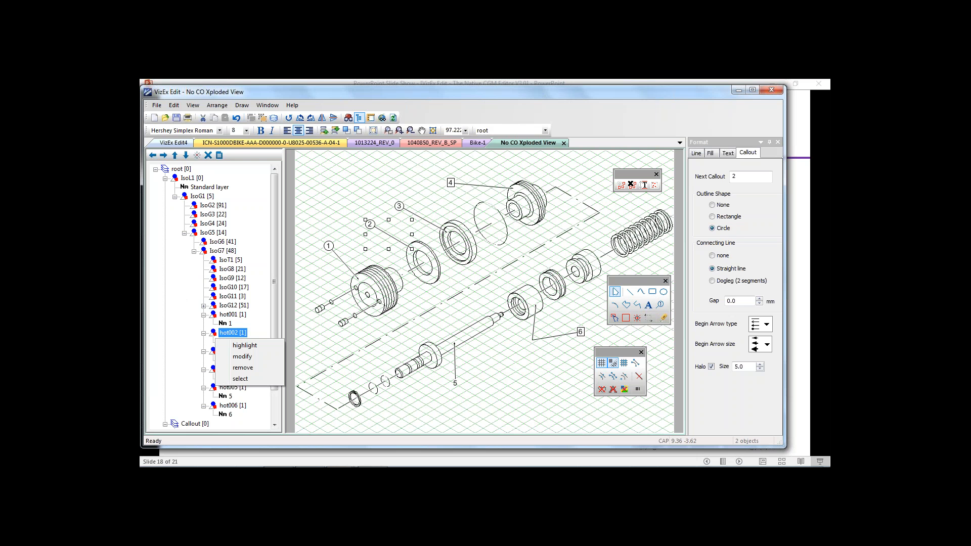
click(243, 357)
click(381, 271)
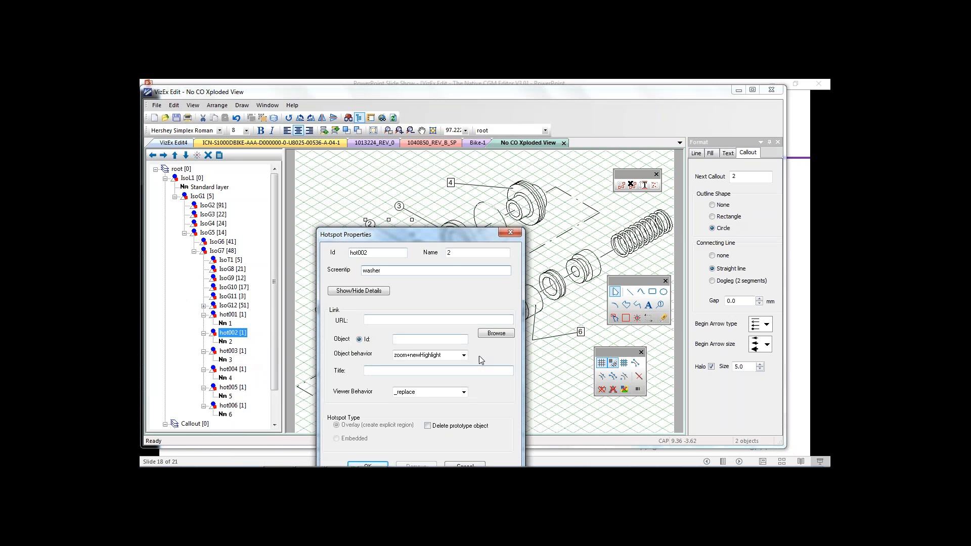
drag(435, 227, 435, 194)
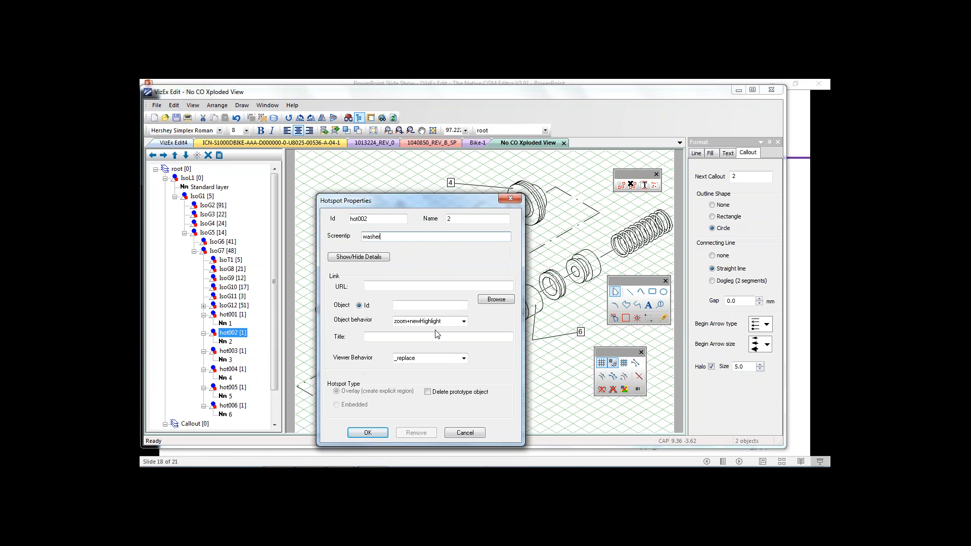
click(363, 433)
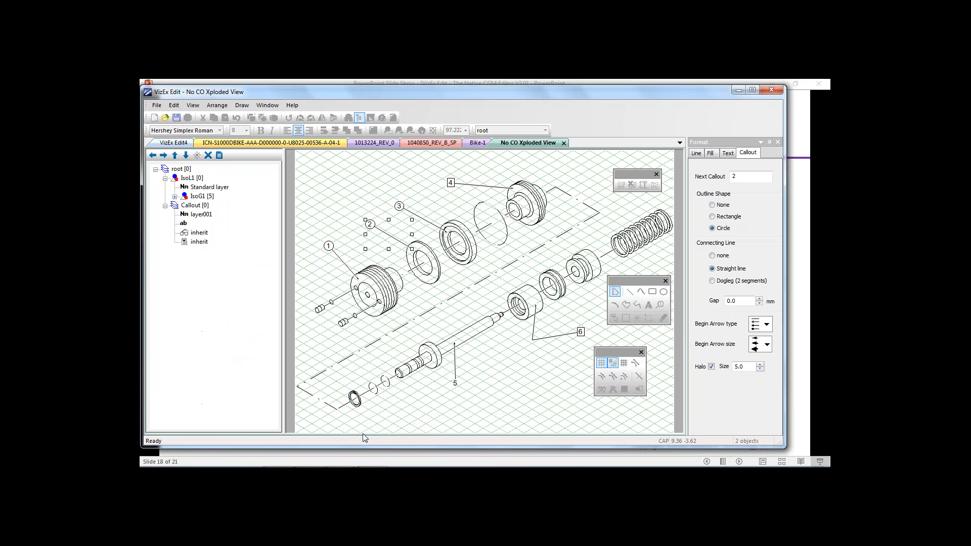
click(335, 223)
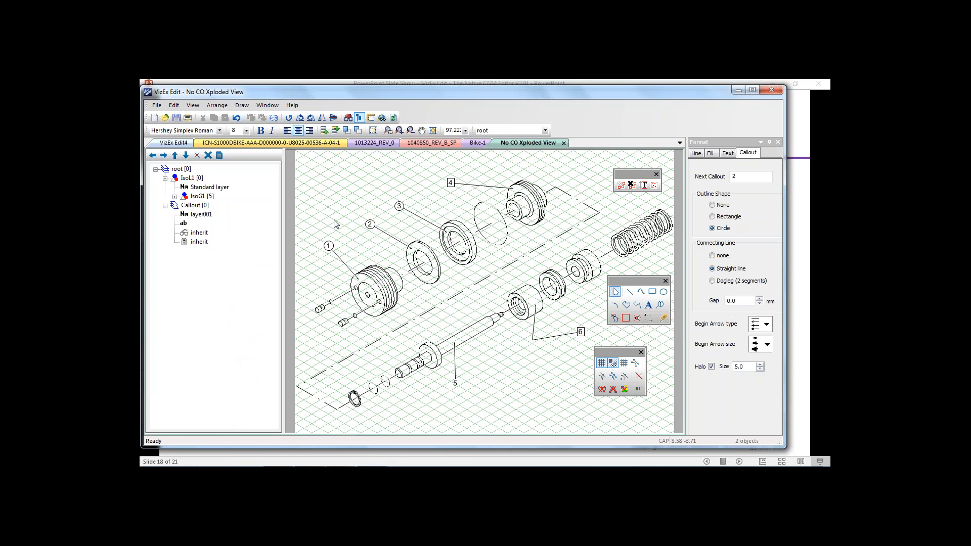
Save the illustration and view it in the browser, allowing the blocked content and pointing at callout 2
click(384, 119)
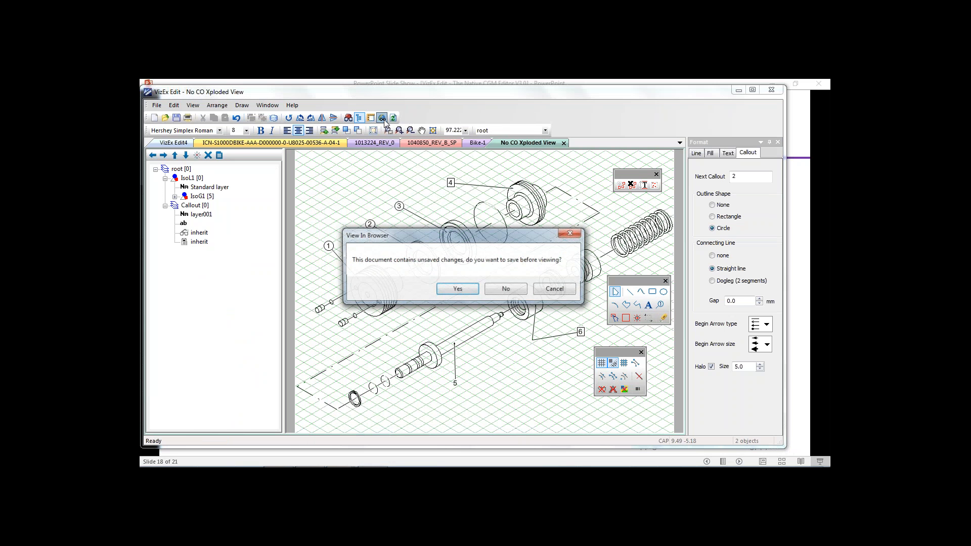
click(459, 290)
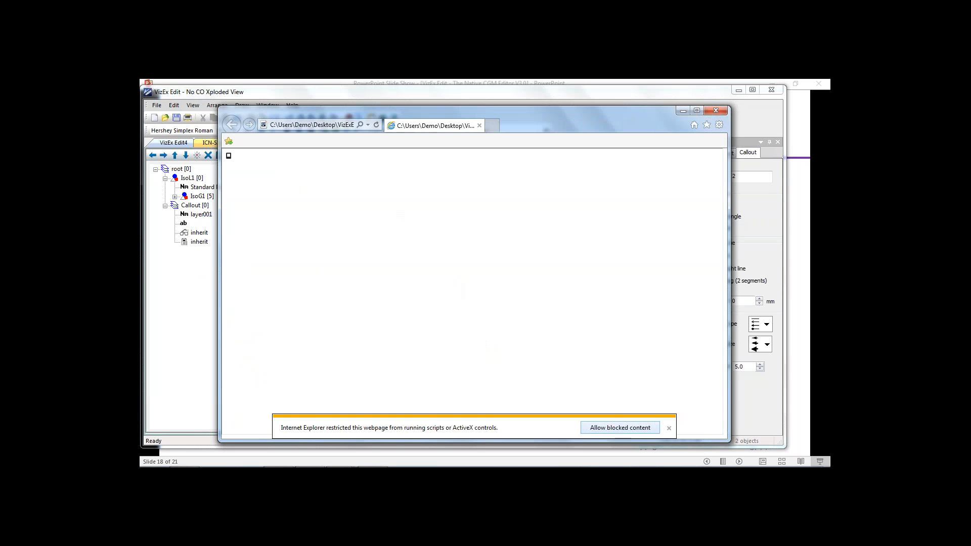
click(629, 428)
mouse_move(357, 226)
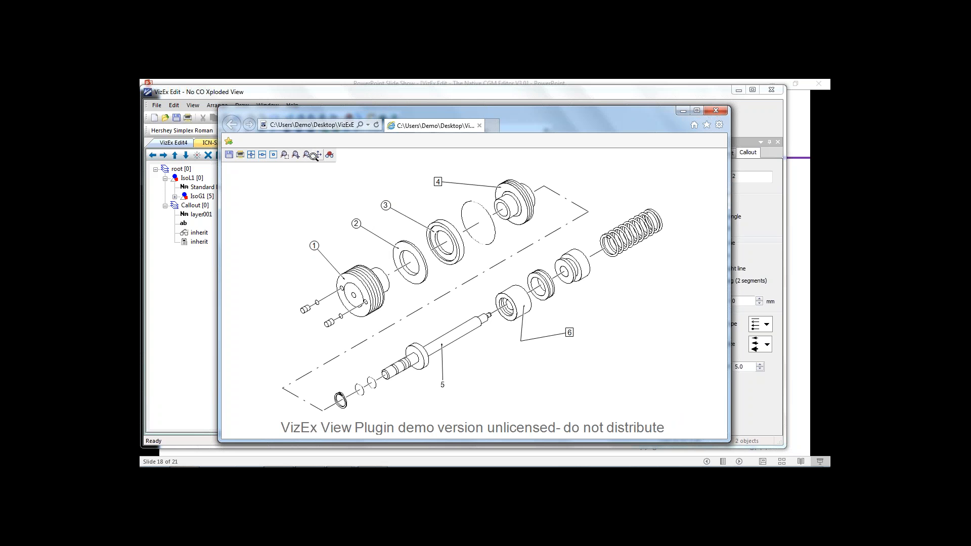
Zoom in on callouts 1 to 3 in the browser preview and close the preview
click(285, 154)
mouse_move(320, 180)
mouse_down()
mouse_move(428, 251)
mouse_move(478, 303)
mouse_up()
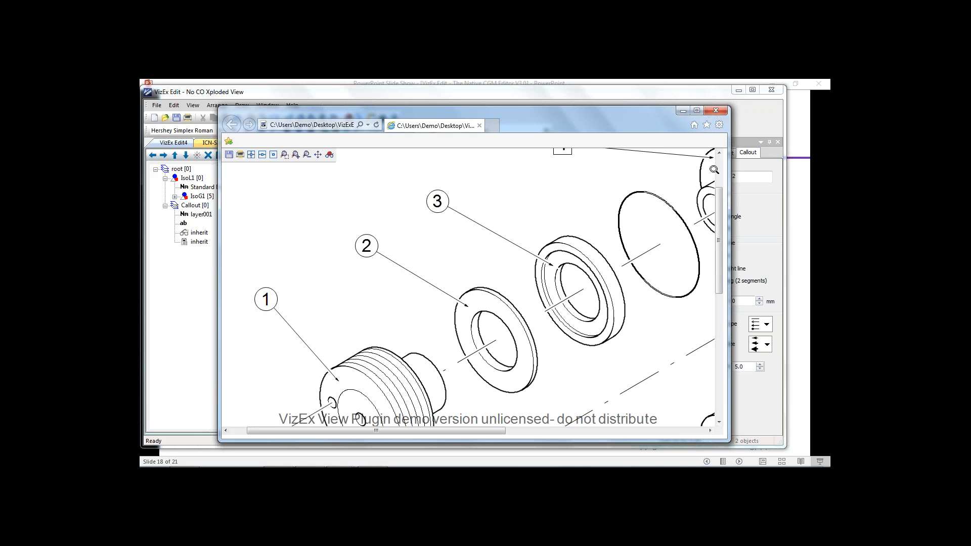
click(720, 109)
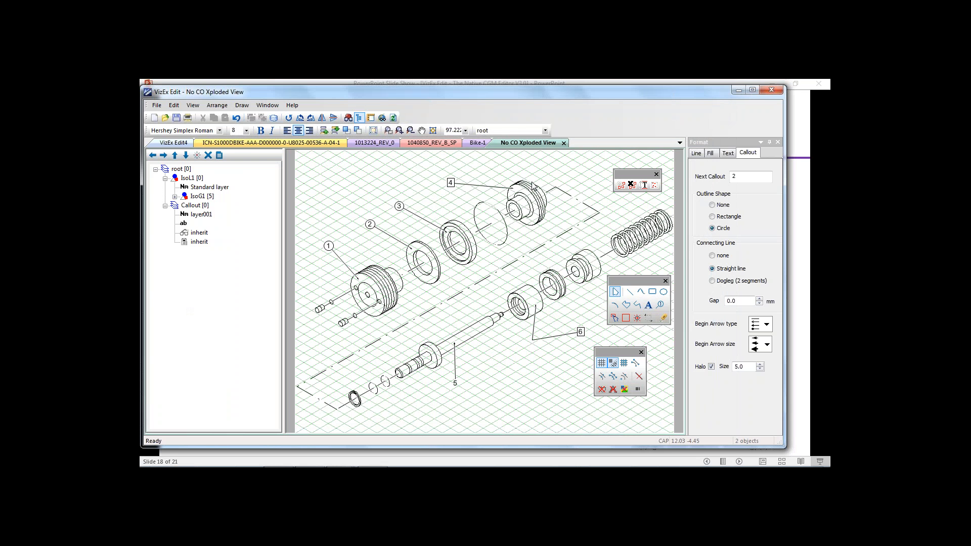
Set the CGM profile to ATA-V4 in the application settings
click(157, 106)
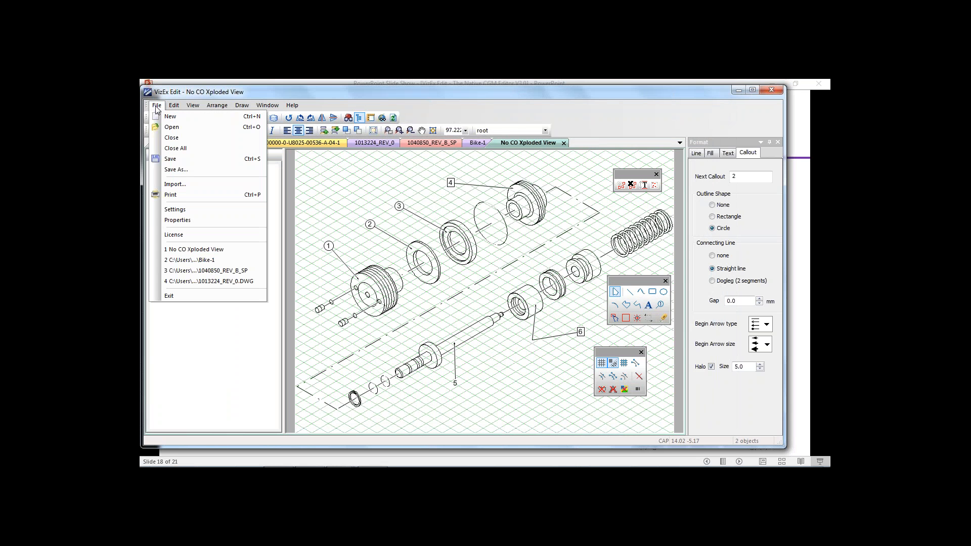
click(176, 210)
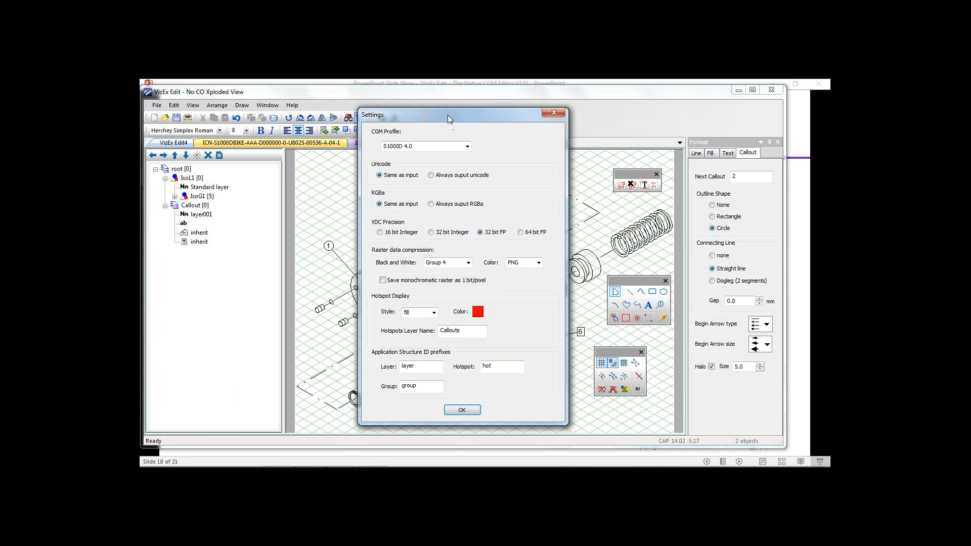
drag(454, 111, 462, 105)
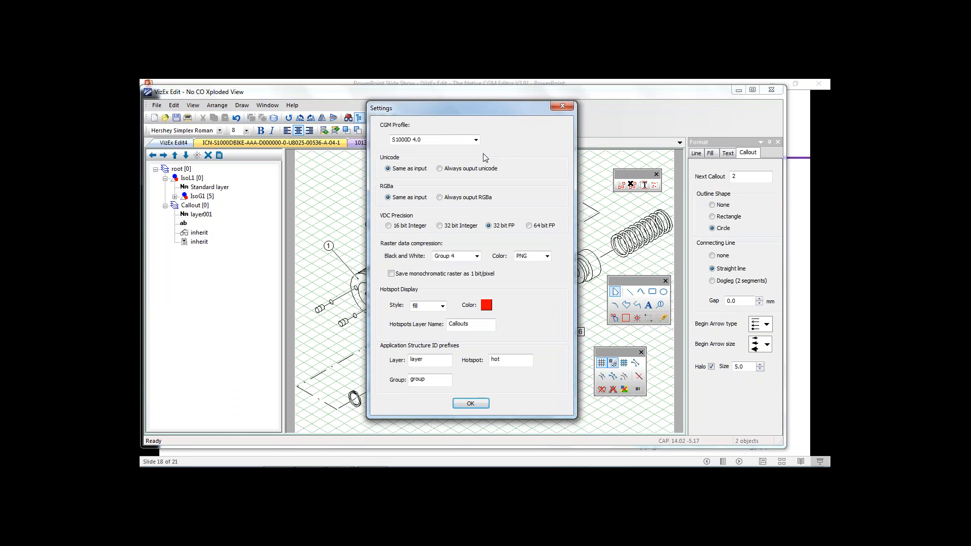
click(476, 141)
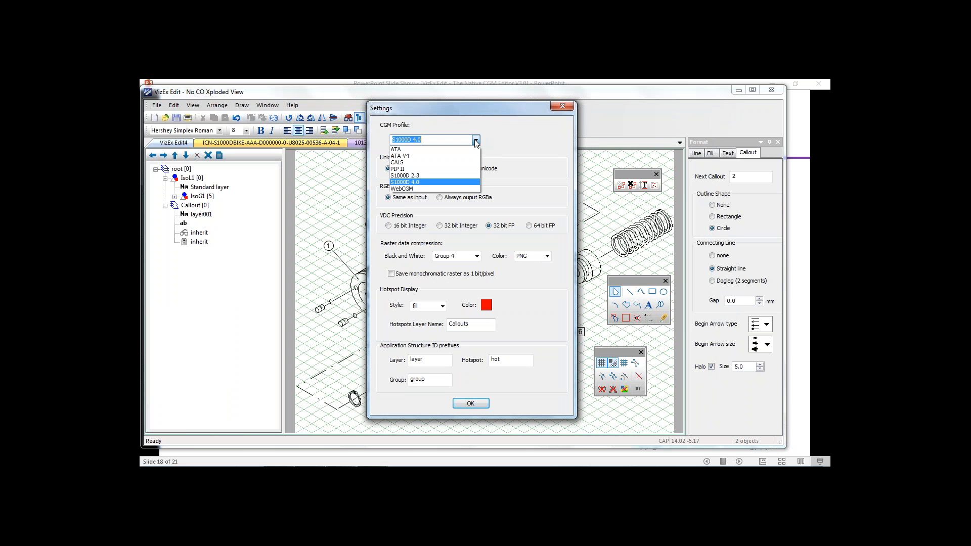
click(423, 180)
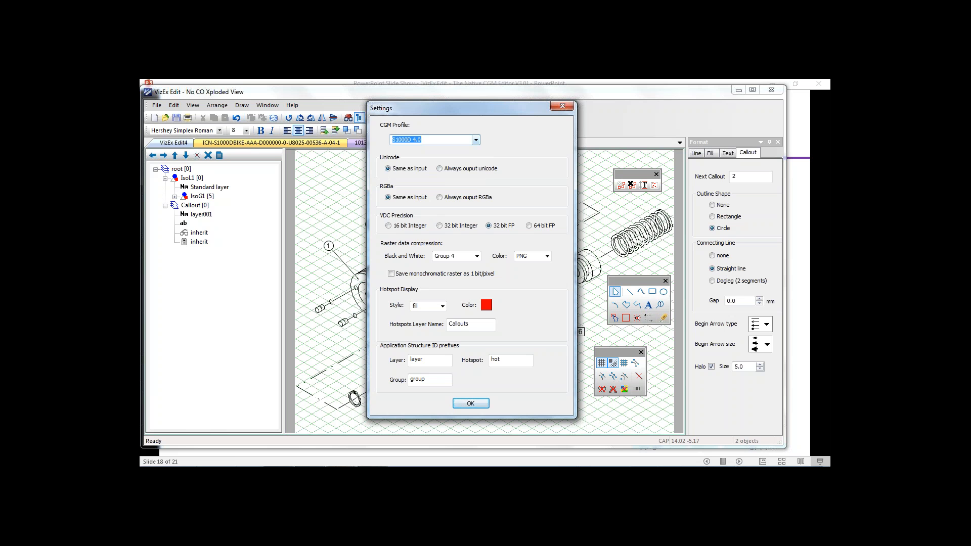
click(434, 140)
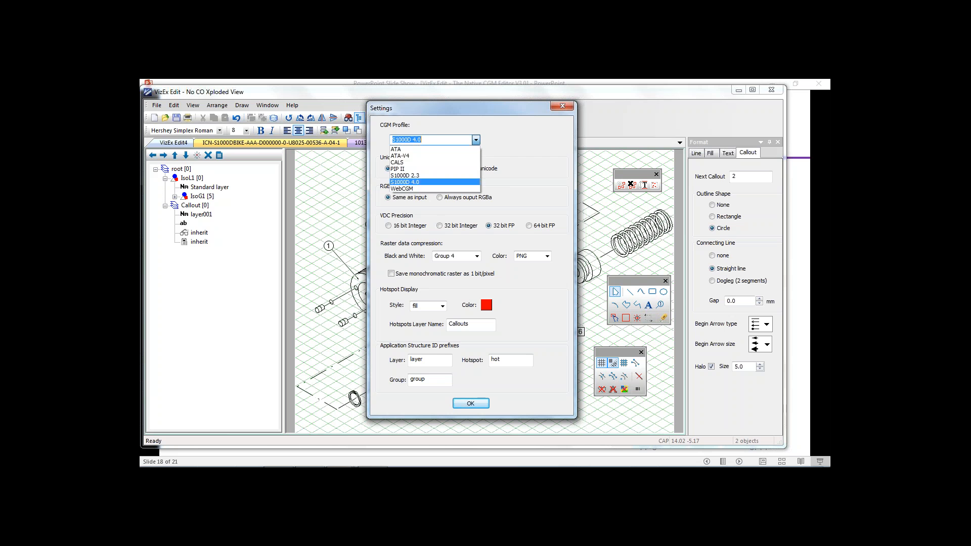
click(432, 157)
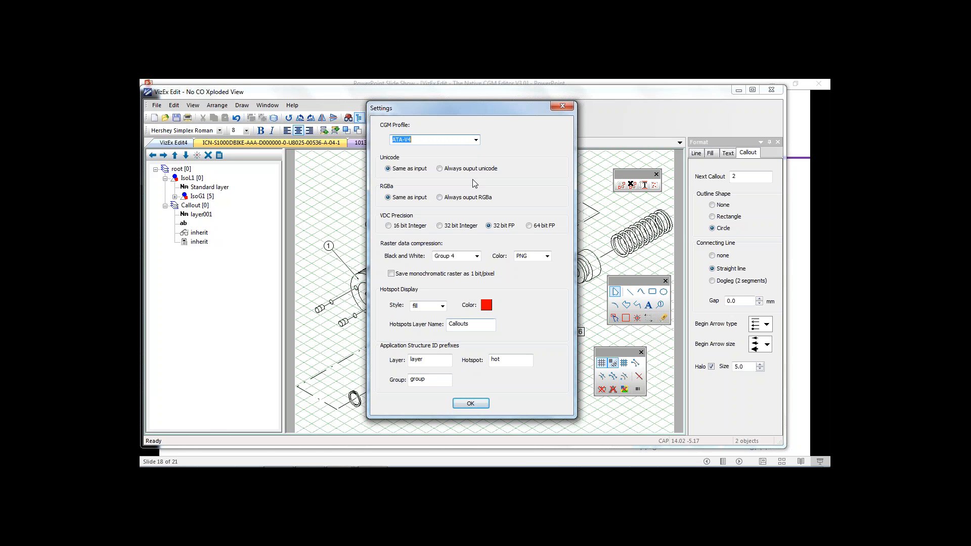
drag(453, 108, 442, 112)
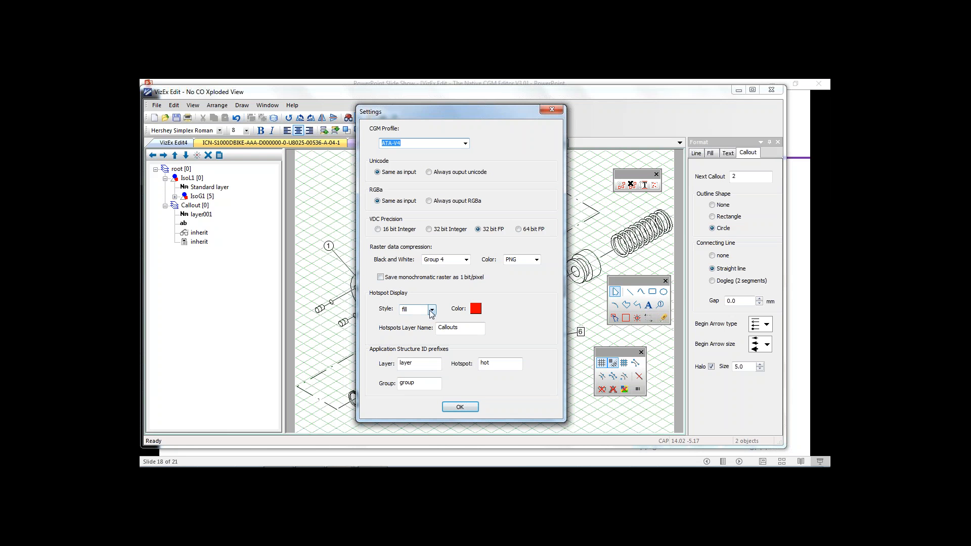
click(466, 407)
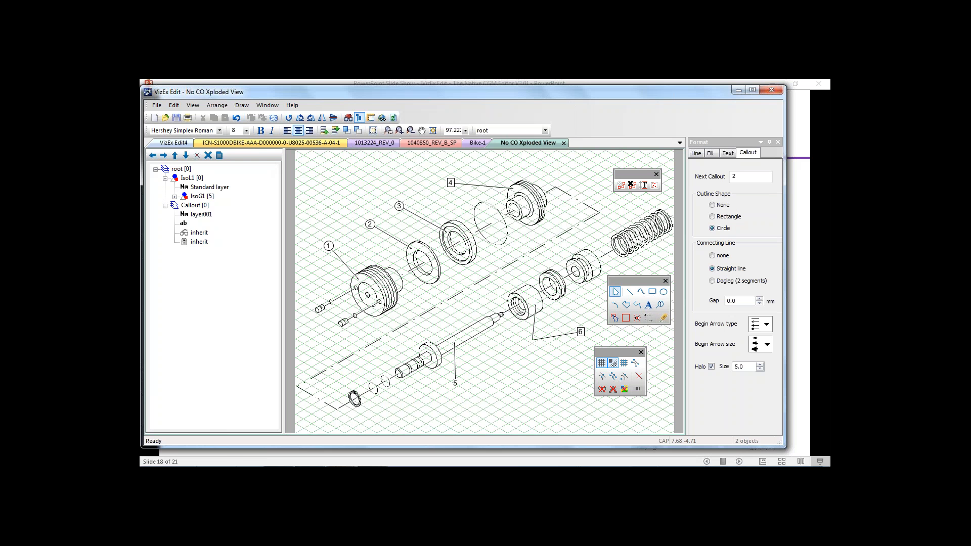
Examine the file formats offered for saving a copy of the illustration, without saving one
click(157, 107)
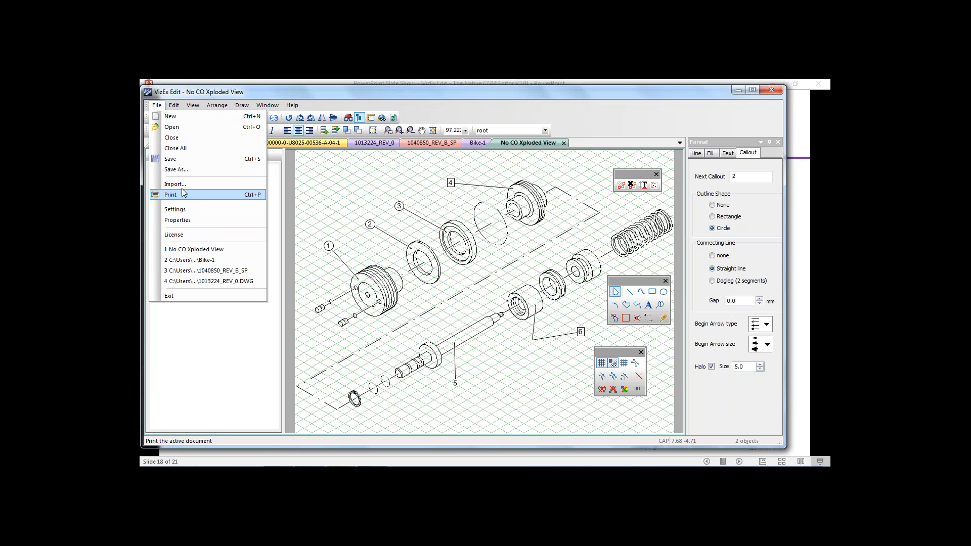
click(187, 170)
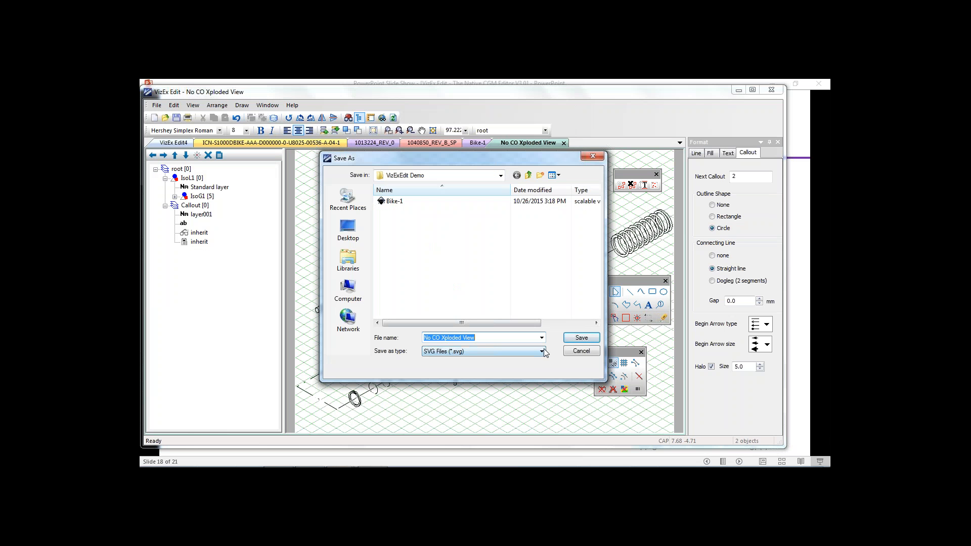
click(542, 351)
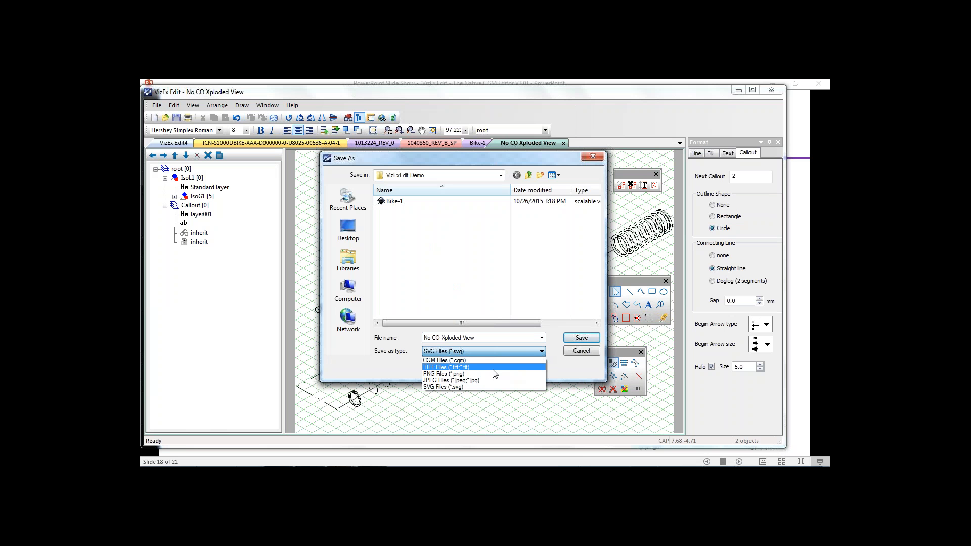
click(581, 355)
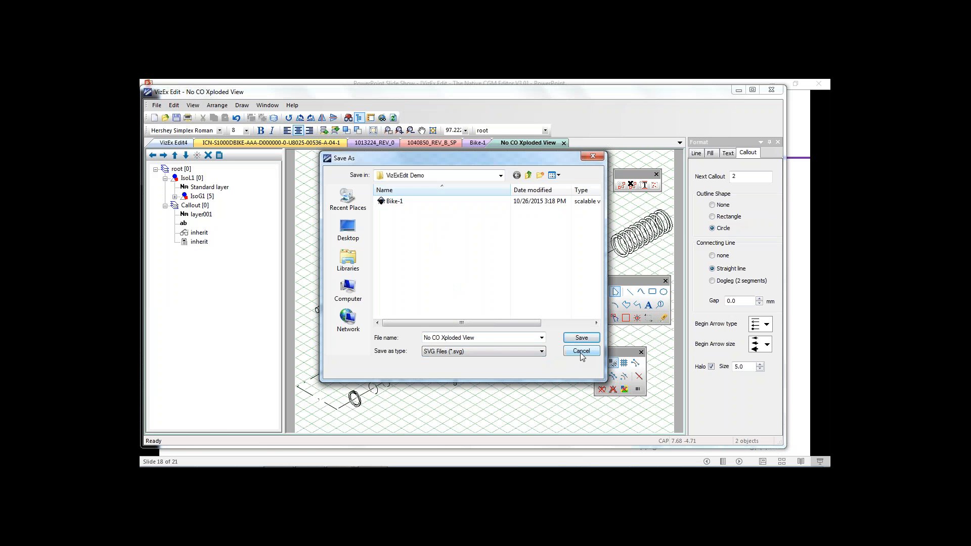
click(581, 353)
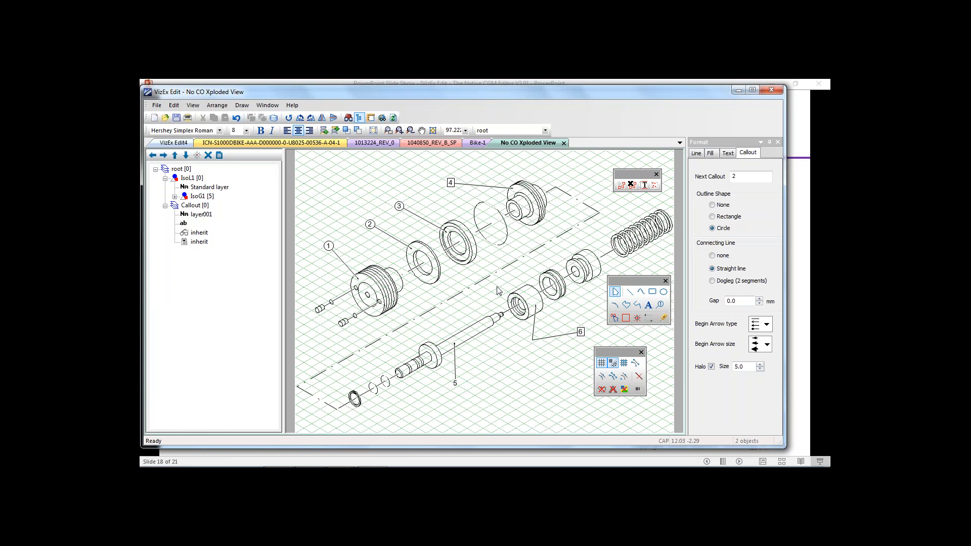
Switch to the PowerPoint slide show and advance to the Summary slide
mouse_move(380, 461)
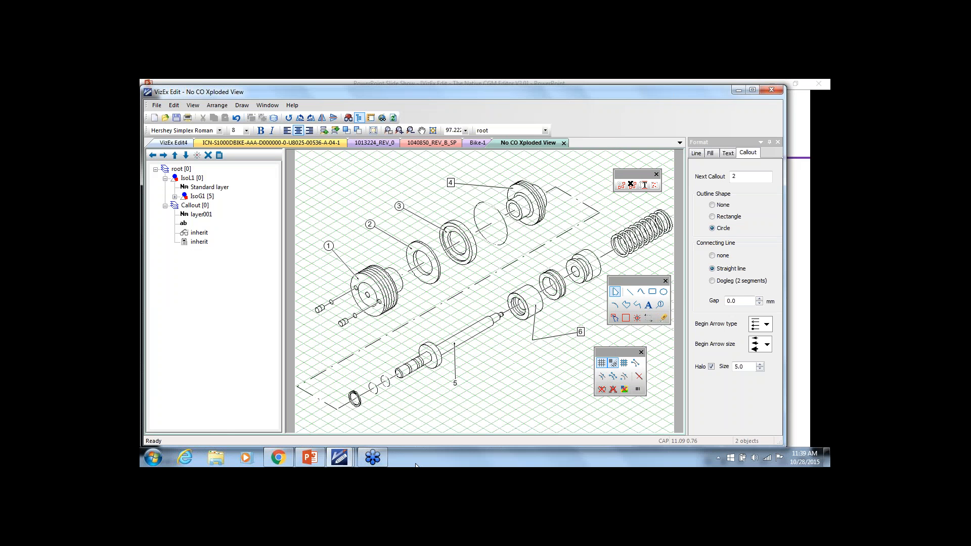
mouse_move(312, 462)
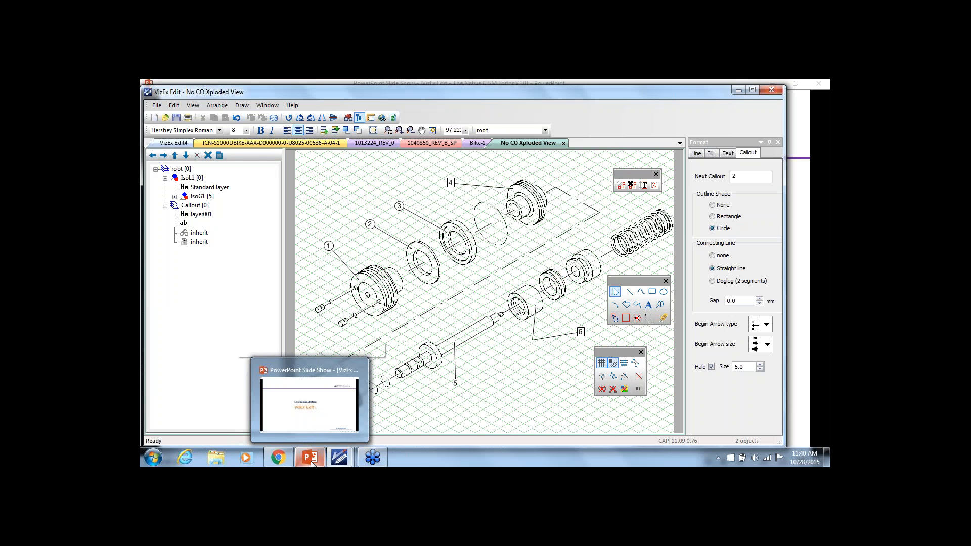
click(356, 420)
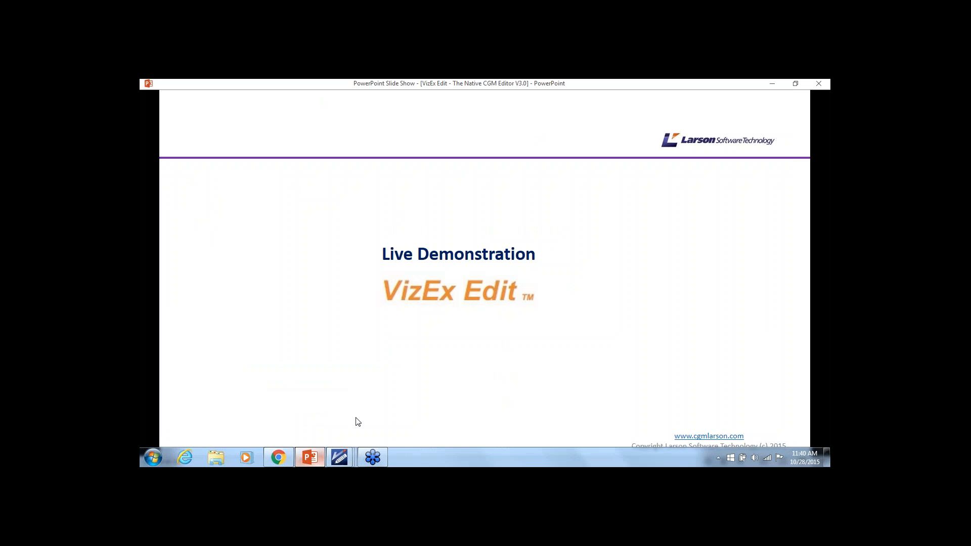
click(550, 310)
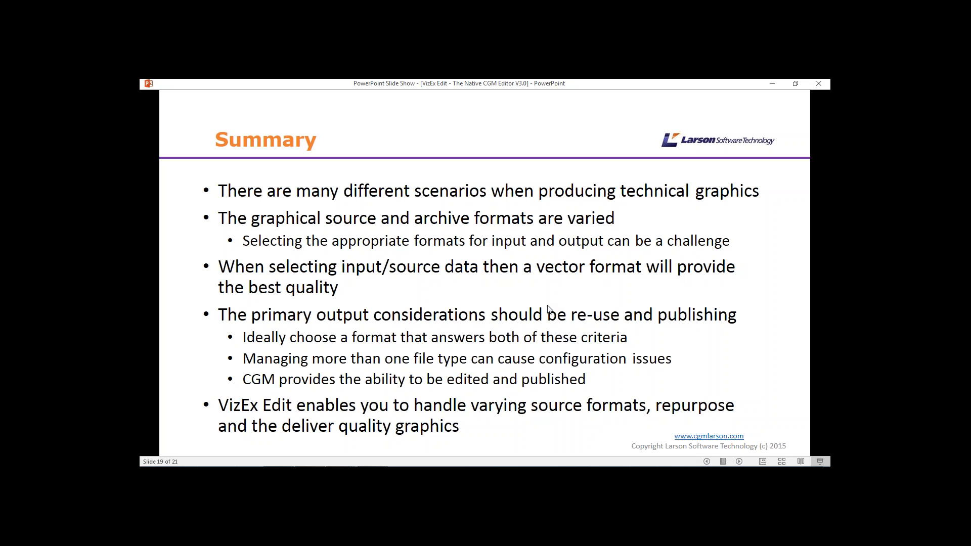